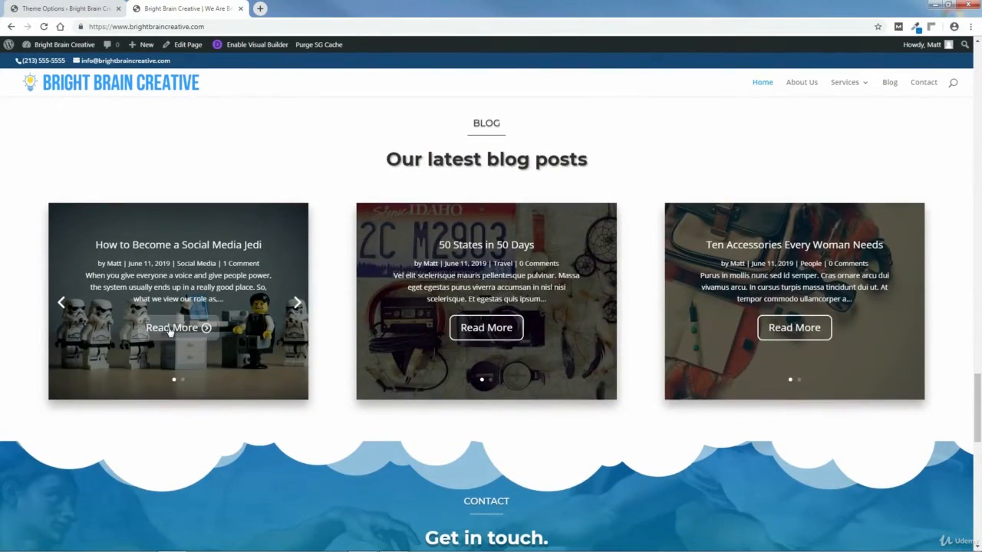
Open the blog post "How to Become a Social Media Jedi" from the home page and look through it.
{"action": "left_click", "coordinate": [180, 330]}
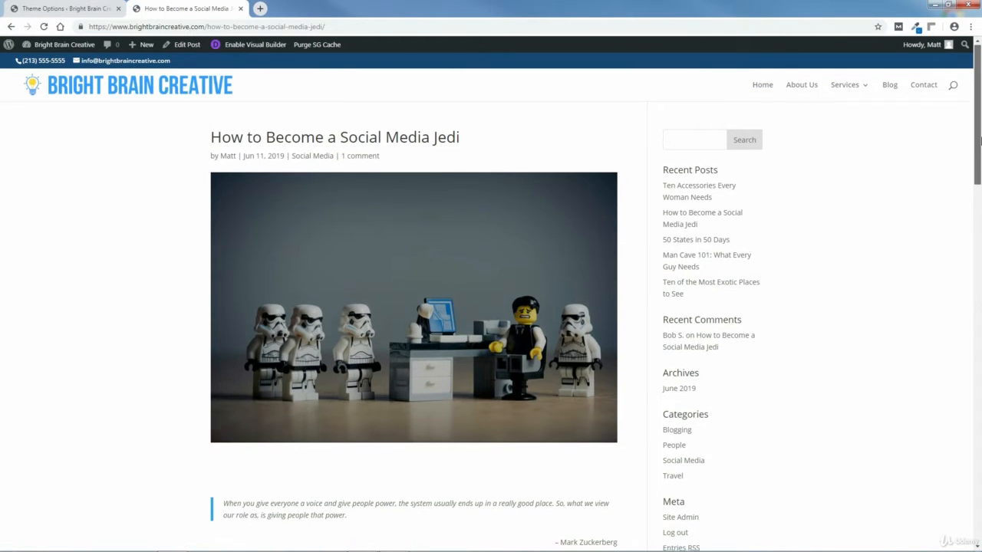
{"action": "scroll", "coordinate": [976, 181], "scroll_direction": "down", "scroll_amount": 4}
{"action": "left_click_drag", "start_coordinate": [977, 177], "coordinate": [975, 128]}
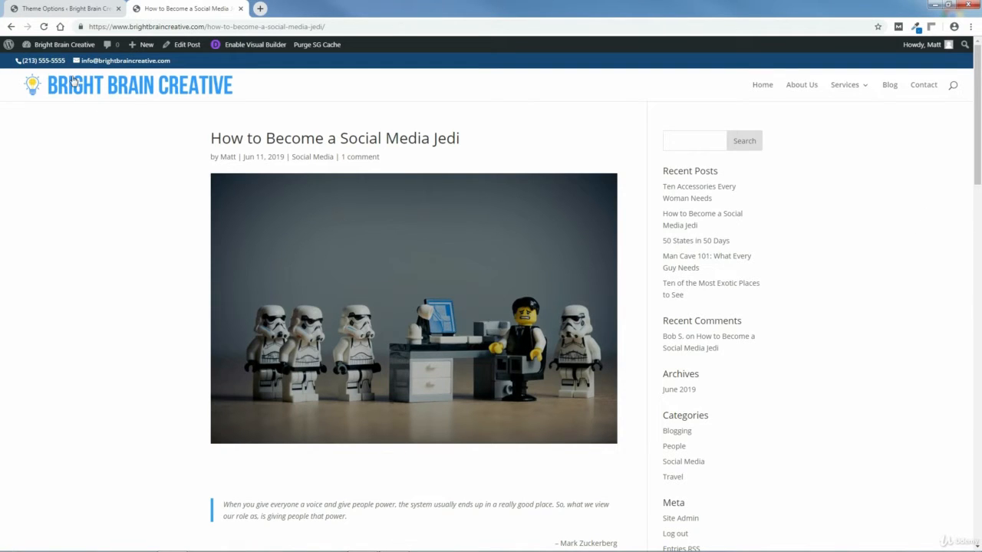
Trash the post "How to Become a Social Media Jedi" in the WordPress admin and delete it permanently.
{"action": "left_click", "coordinate": [43, 8]}
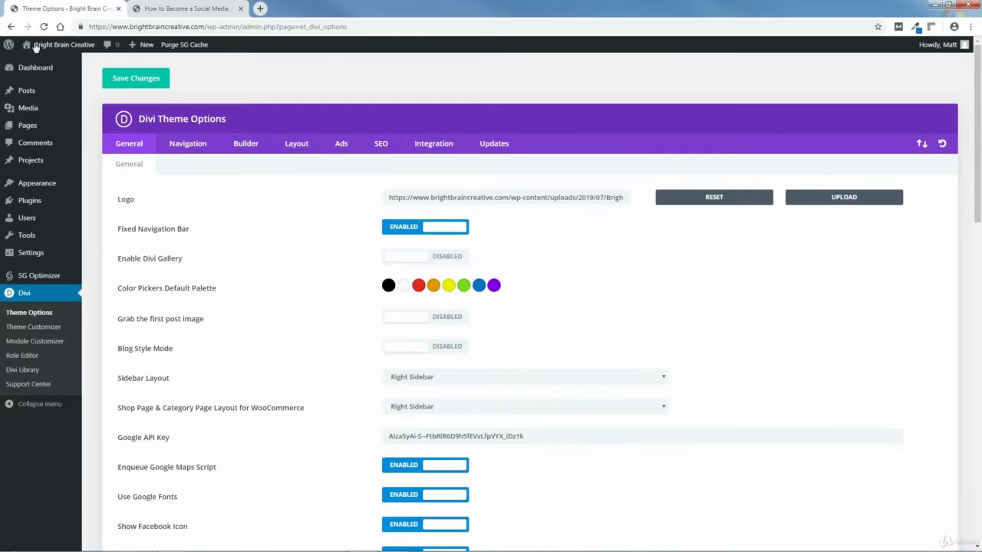
{"action": "mouse_move", "coordinate": [27, 94]}
{"action": "left_click", "coordinate": [101, 93]}
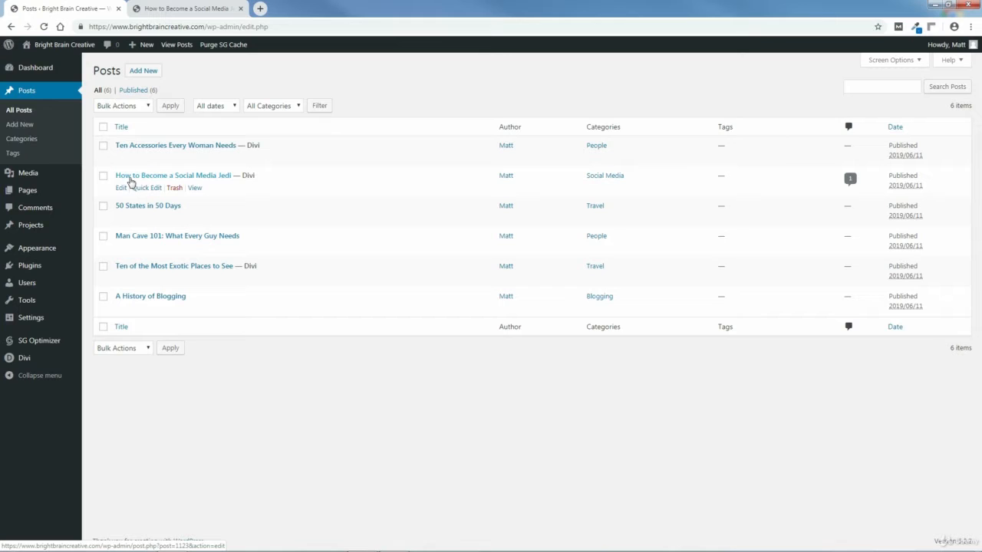
{"action": "left_click", "coordinate": [174, 188]}
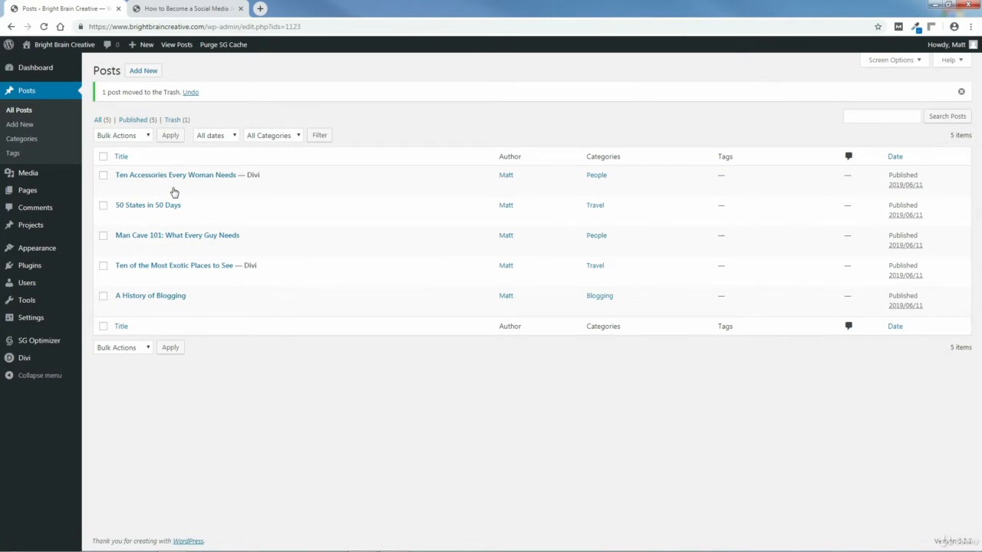
{"action": "left_click", "coordinate": [173, 120]}
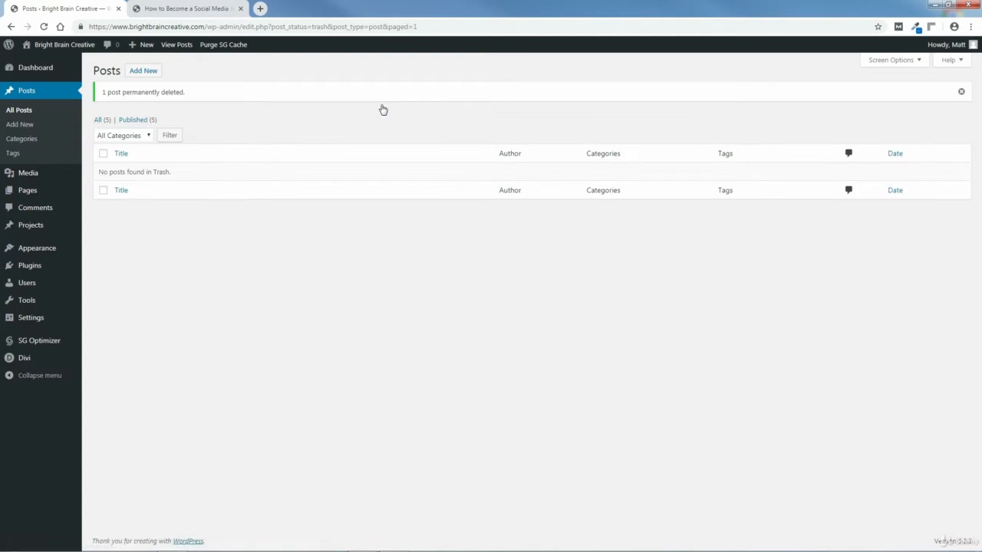
Delete the Social Media category from the post categories.
{"action": "left_click", "coordinate": [22, 139]}
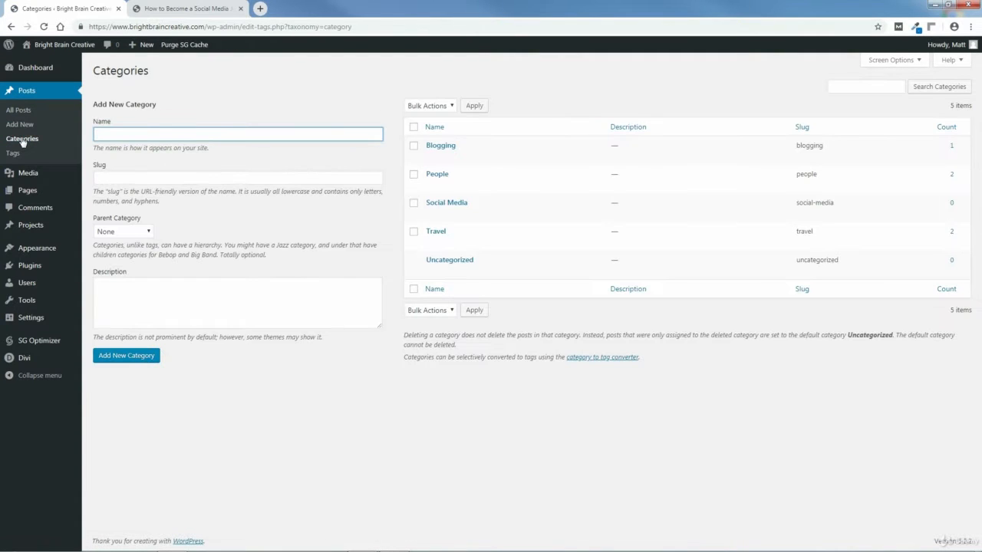
{"action": "mouse_move", "coordinate": [420, 209]}
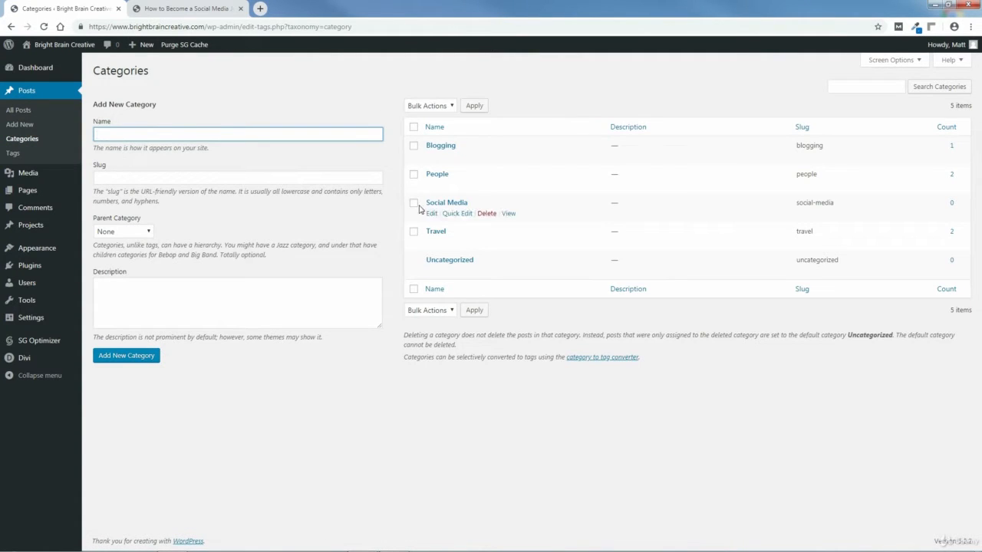
{"action": "left_click", "coordinate": [486, 213]}
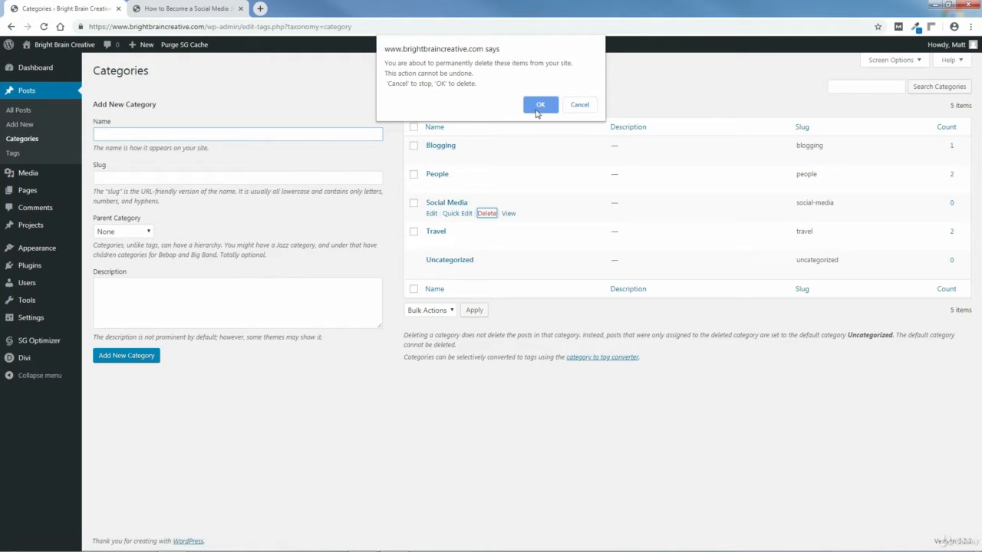
{"action": "left_click", "coordinate": [540, 105]}
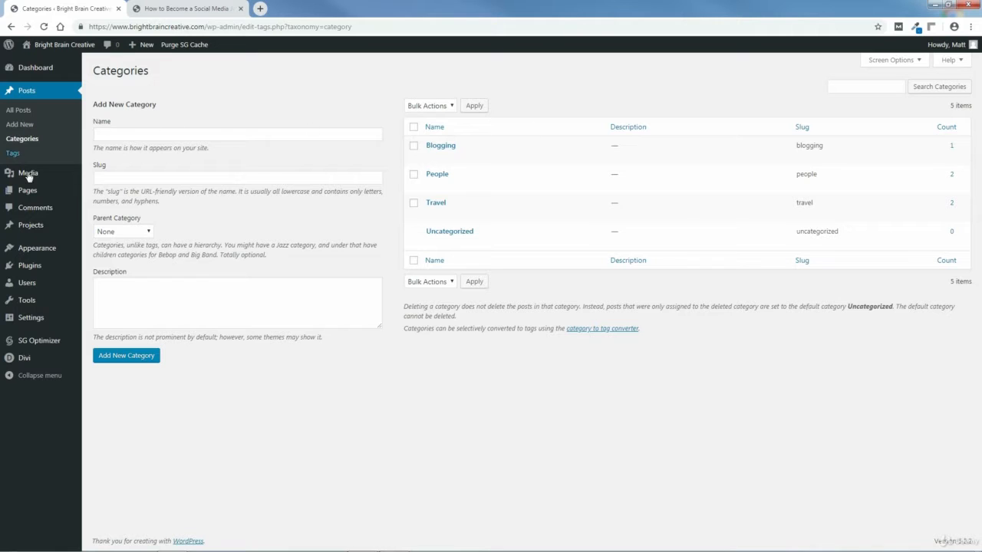
Permanently delete the image SOCIAL-MEDIA-JEDI.jpg from the media library.
{"action": "mouse_move", "coordinate": [31, 177]}
{"action": "left_click", "coordinate": [97, 176]}
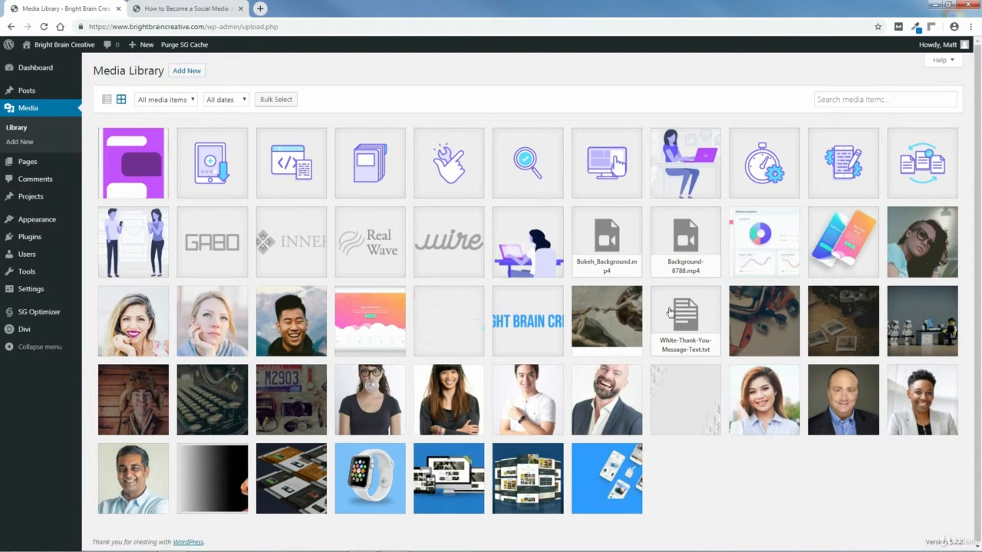
{"action": "left_click", "coordinate": [918, 331]}
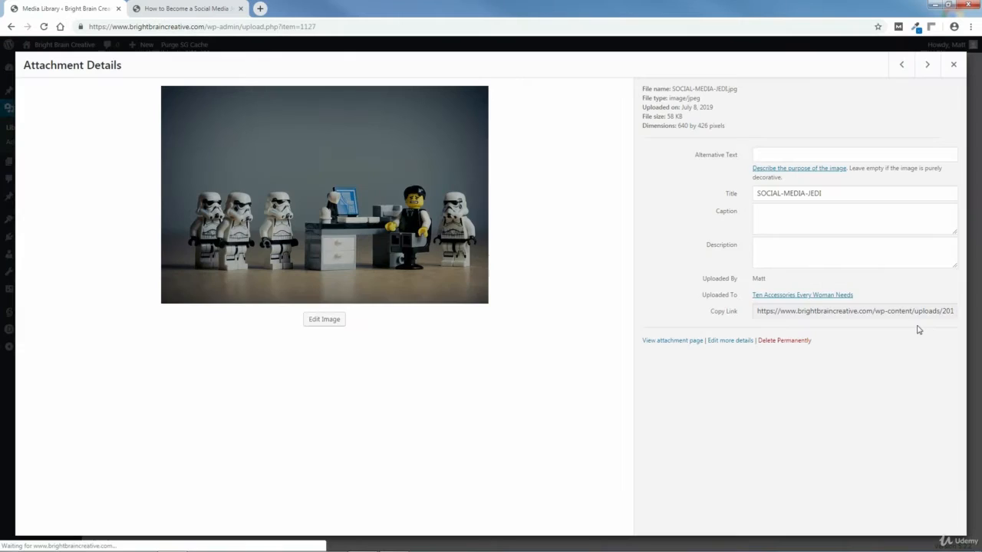
{"action": "left_click", "coordinate": [793, 342]}
{"action": "left_click", "coordinate": [538, 107]}
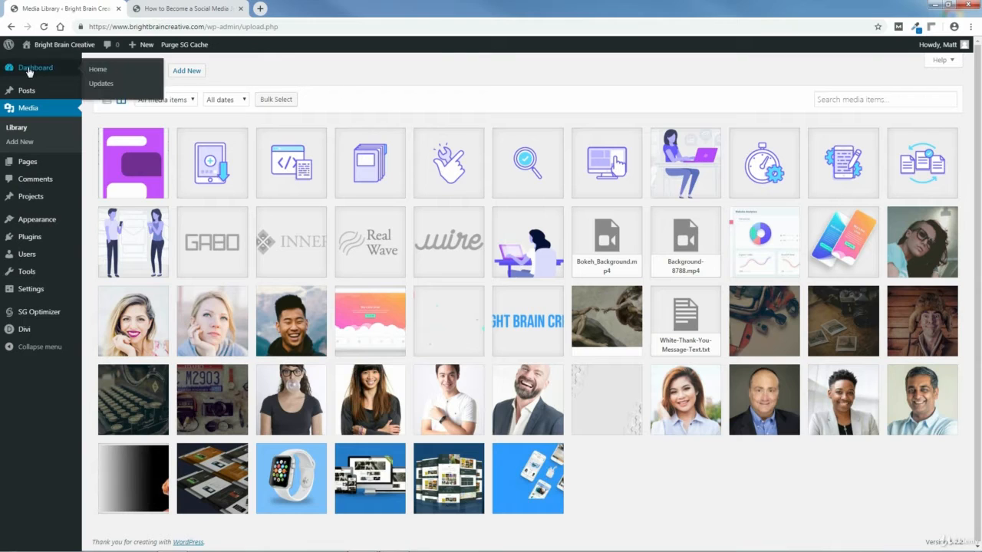
Start a new post titled "How to Become a Social Media Jedi" and close the browser page showing the deleted post.
{"action": "left_click", "coordinate": [28, 70]}
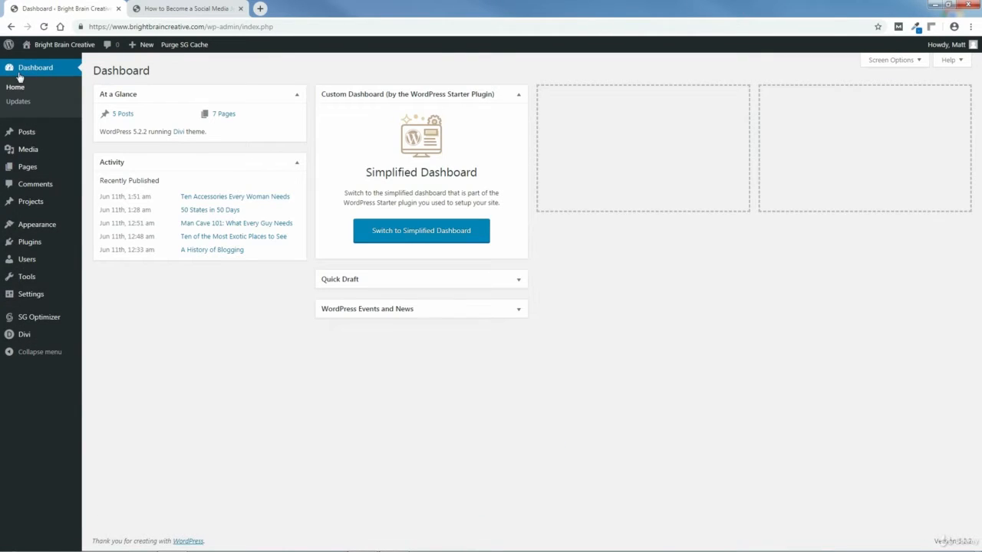
{"action": "mouse_move", "coordinate": [29, 135]}
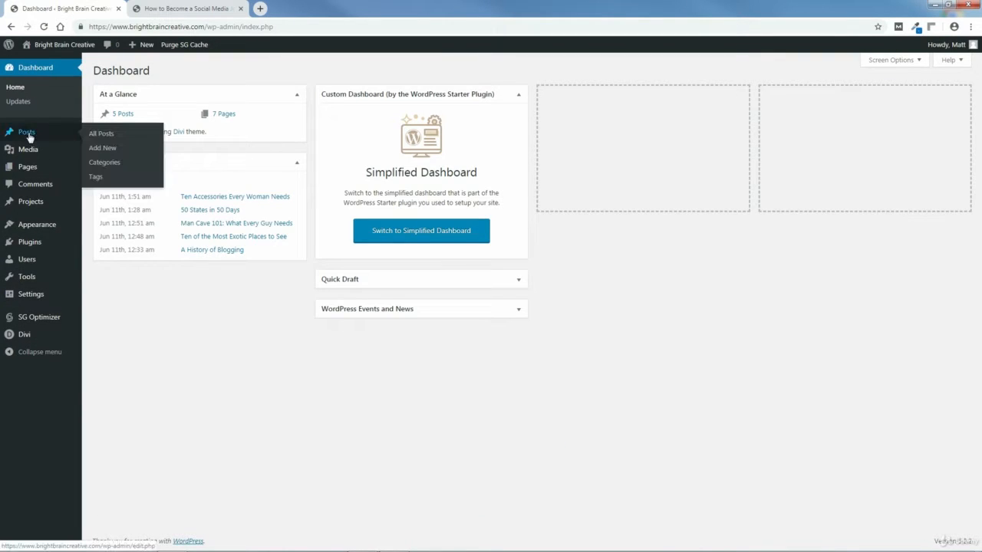
{"action": "left_click", "coordinate": [98, 150]}
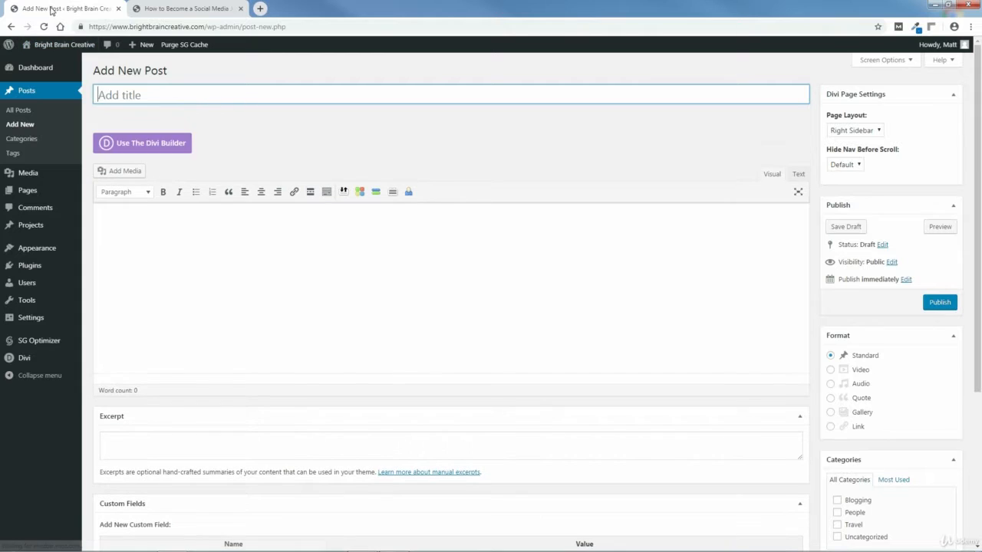
{"action": "left_click", "coordinate": [193, 8]}
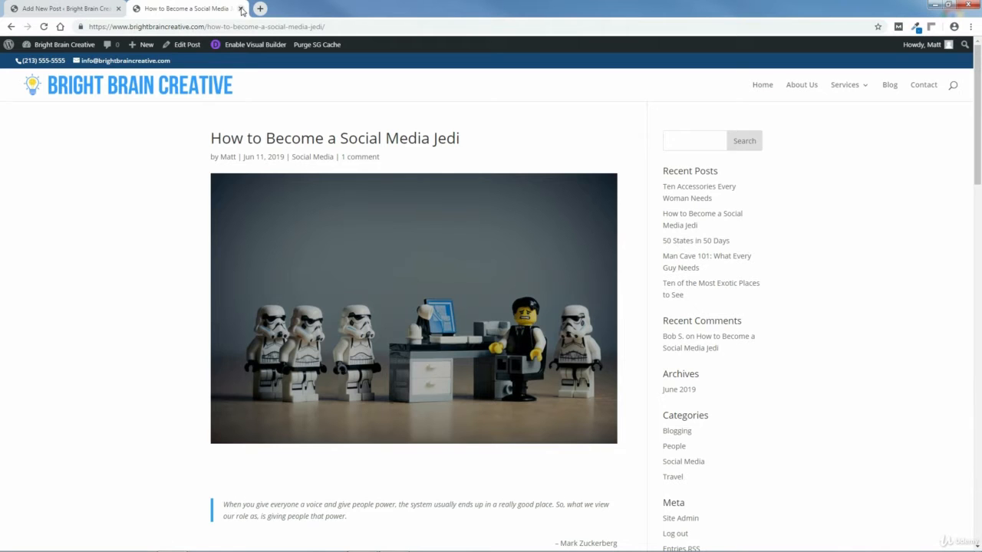
{"action": "left_click", "coordinate": [241, 9]}
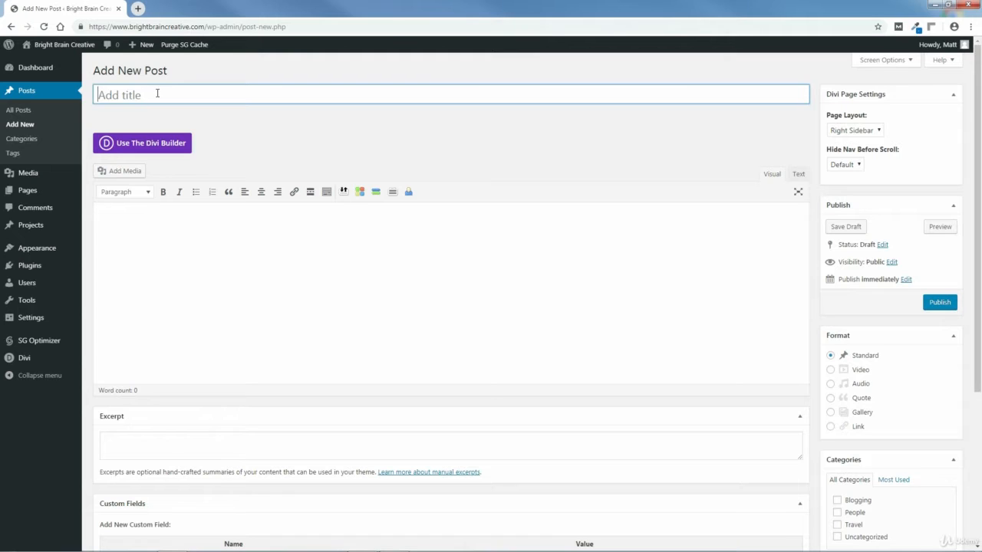
{"action": "type", "text": "How to Become a Social Media"}
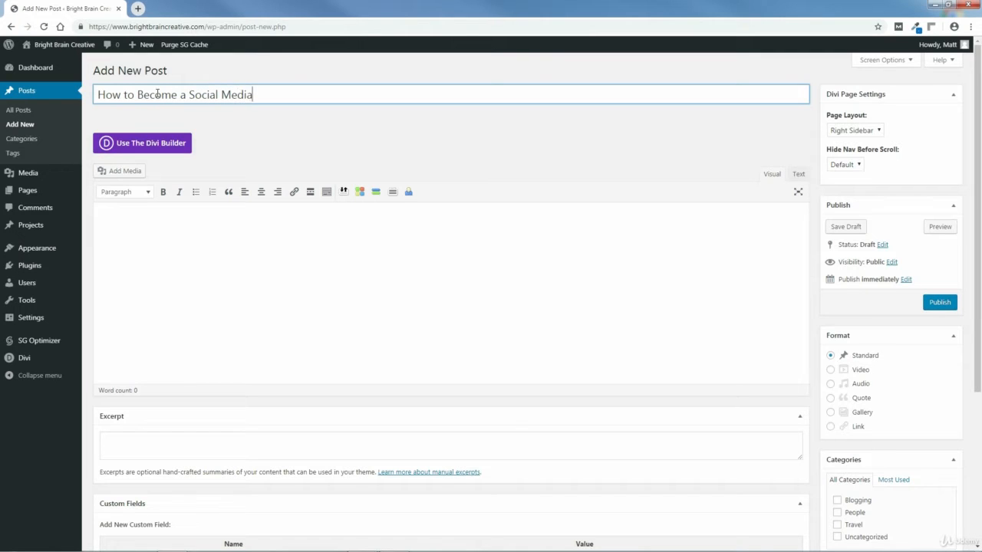
{"action": "type", "text": " Jedi"}
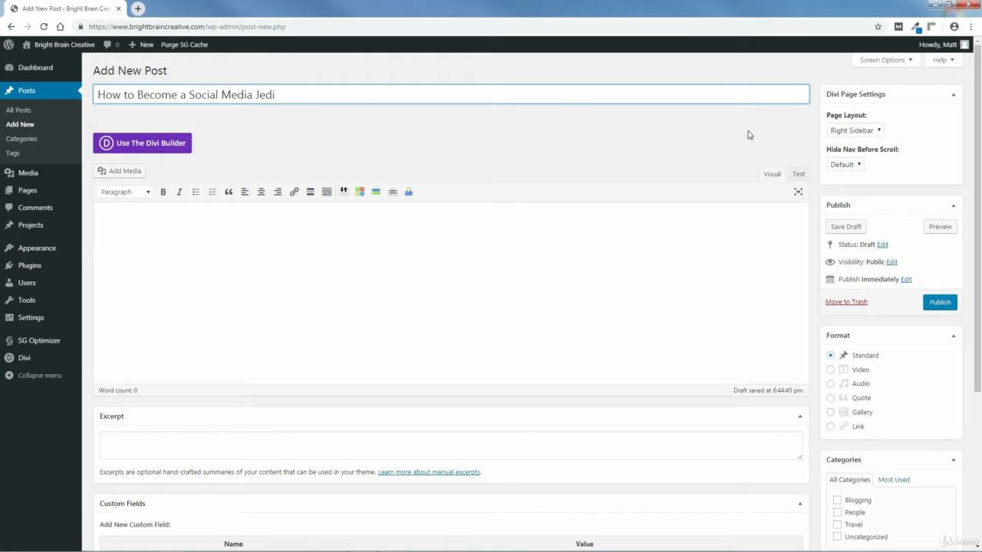
Add a new category named Social Media to the post.
{"action": "left_click_drag", "start_coordinate": [977, 122], "coordinate": [867, 277]}
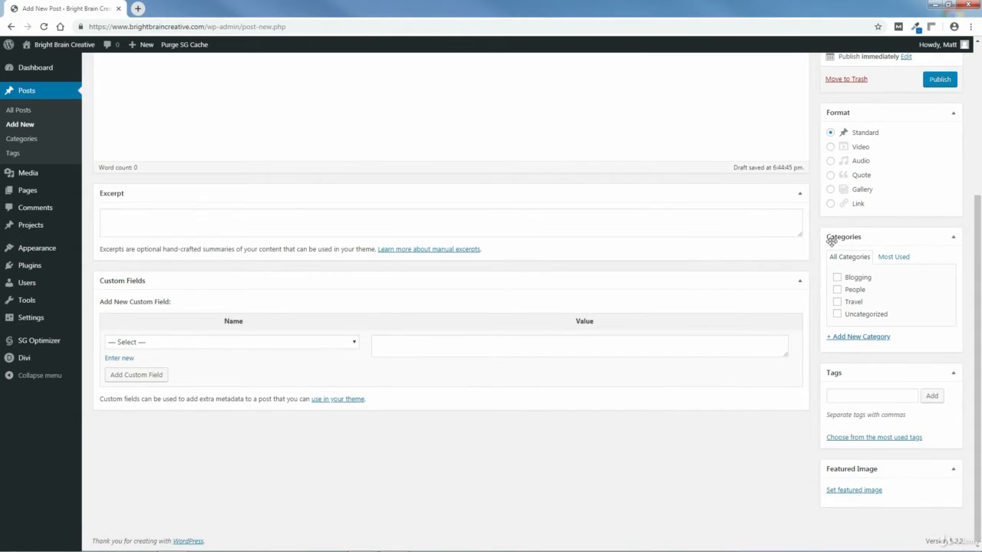
{"action": "left_click", "coordinate": [858, 338]}
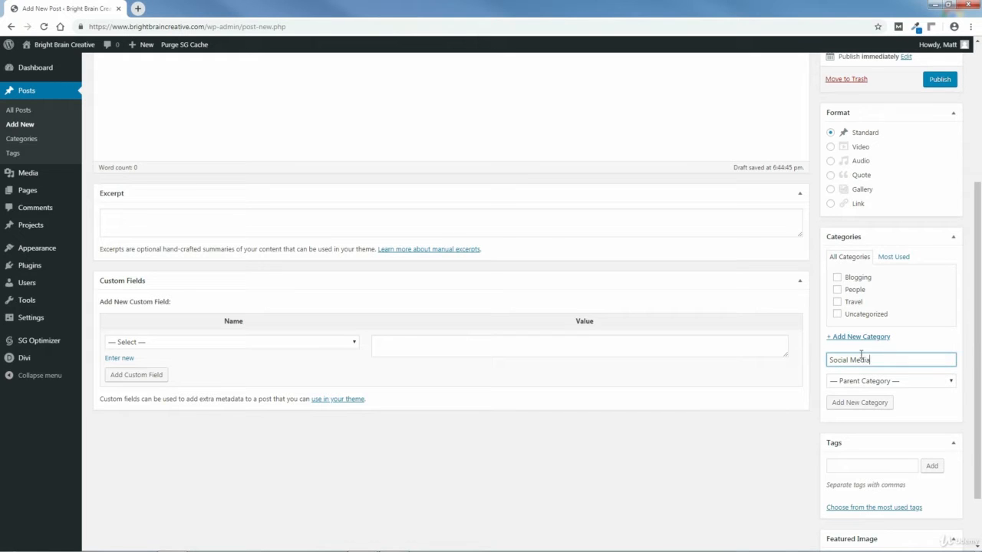
{"action": "left_click", "coordinate": [855, 408]}
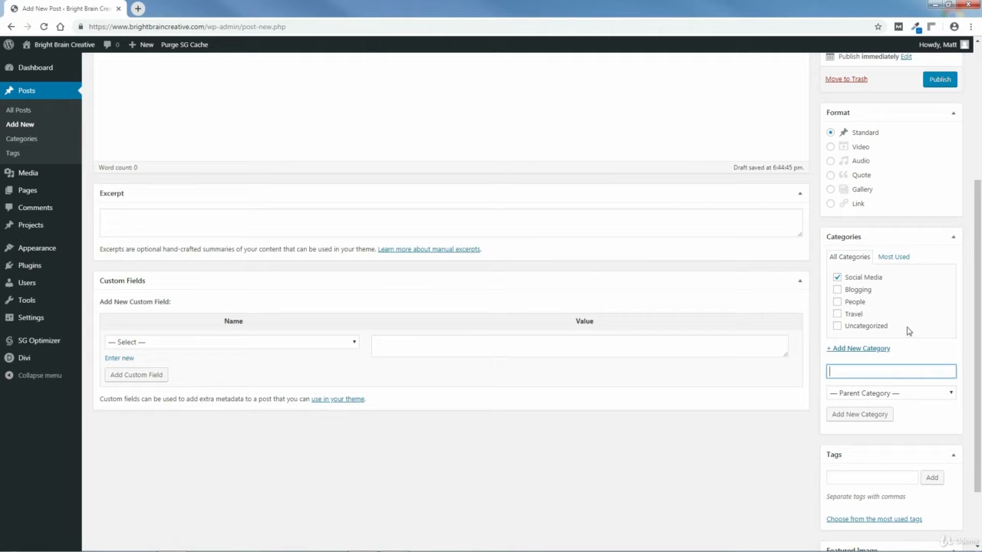
Upload SOCIAL-MEDIA-JEDI.jpg for the featured image from the Bright Brain Creative Website folder PAGES > BLOG PAGE > BLOG POST > FEATURED IMAGE.
{"action": "scroll", "coordinate": [979, 379], "scroll_direction": "down", "scroll_amount": 2}
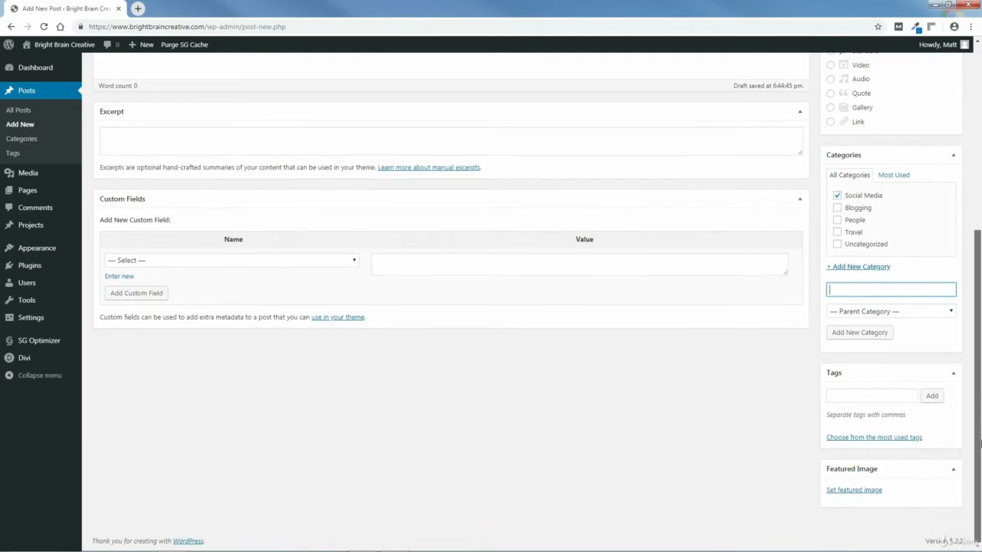
{"action": "left_click", "coordinate": [851, 492]}
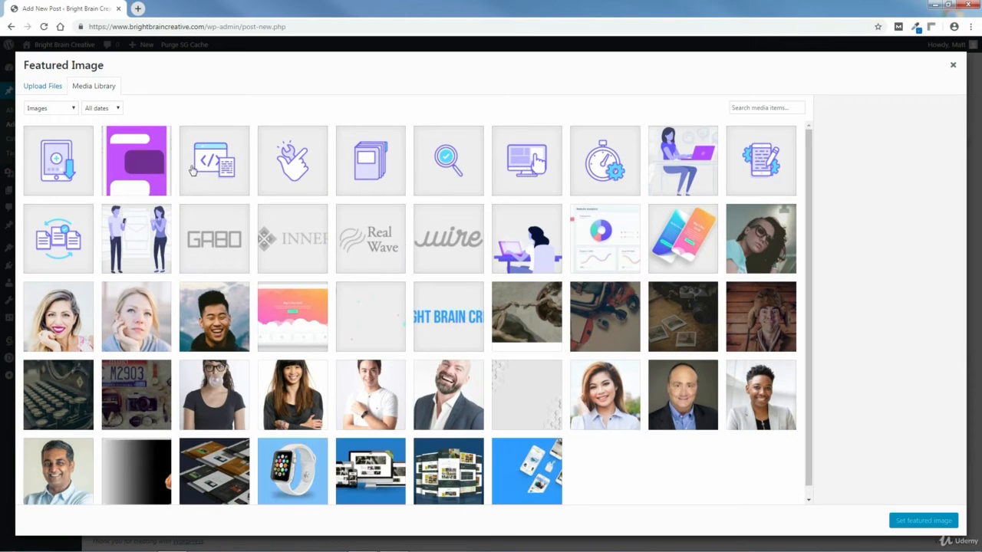
{"action": "left_click", "coordinate": [49, 89]}
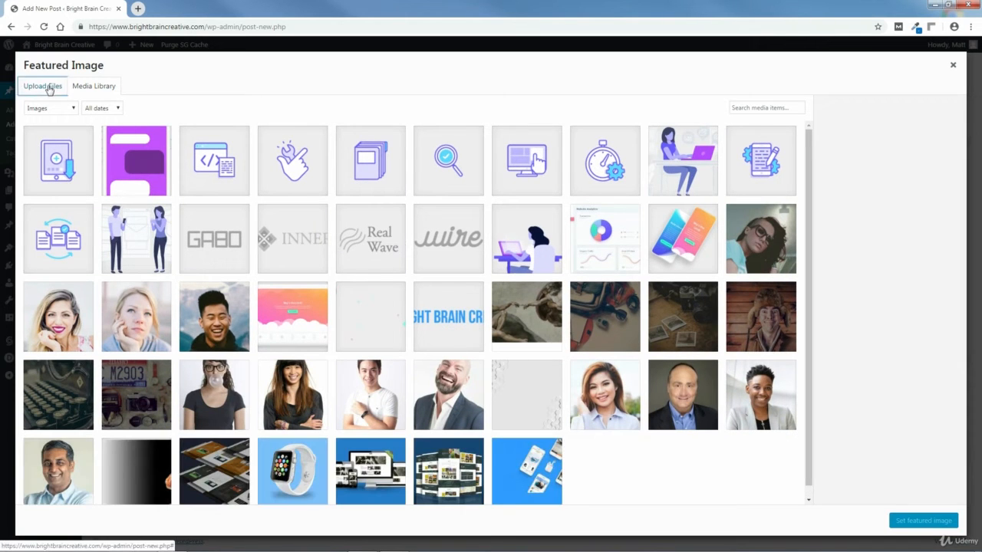
{"action": "left_click", "coordinate": [474, 277]}
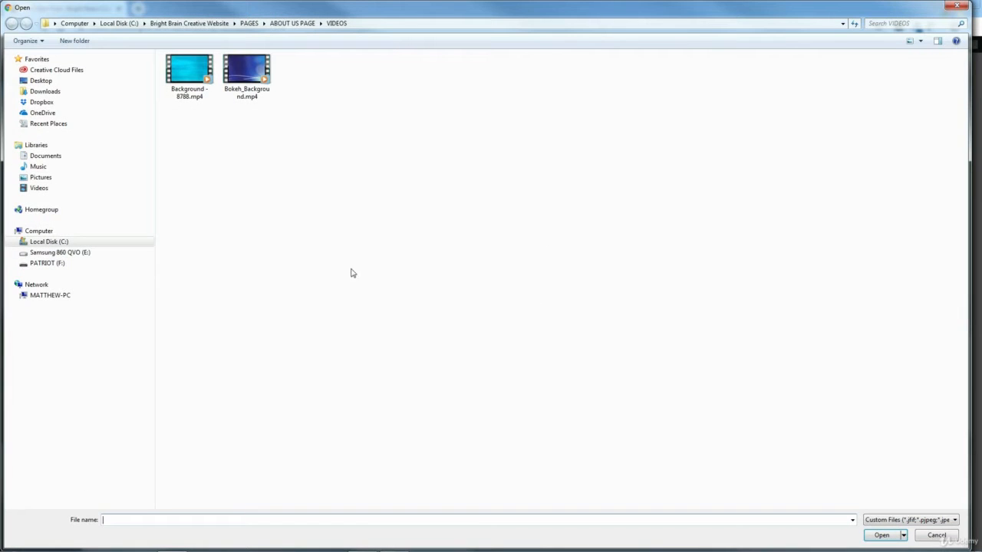
{"action": "left_click", "coordinate": [61, 242]}
{"action": "double_click", "coordinate": [204, 83]}
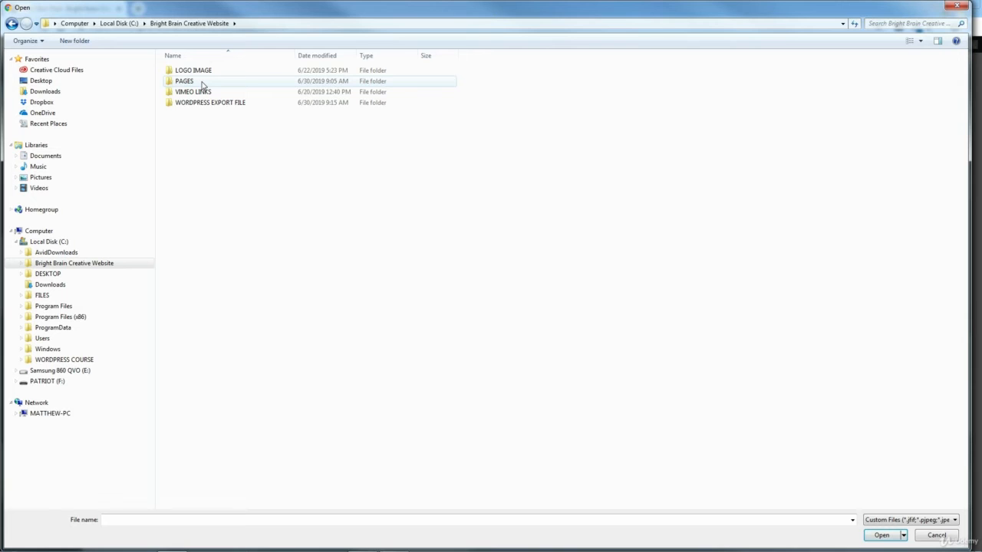
{"action": "double_click", "coordinate": [186, 82]}
{"action": "double_click", "coordinate": [185, 83]}
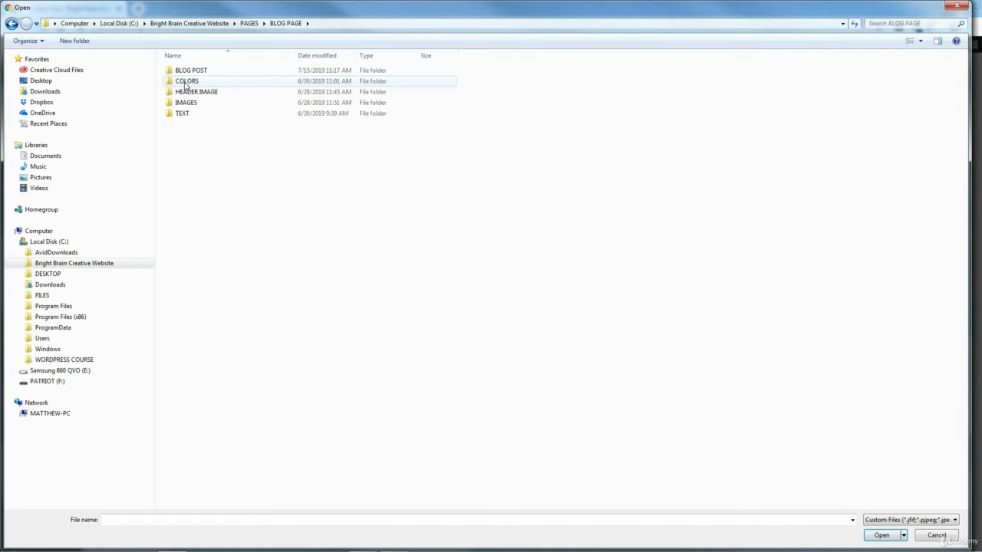
{"action": "double_click", "coordinate": [190, 71]}
{"action": "double_click", "coordinate": [191, 80]}
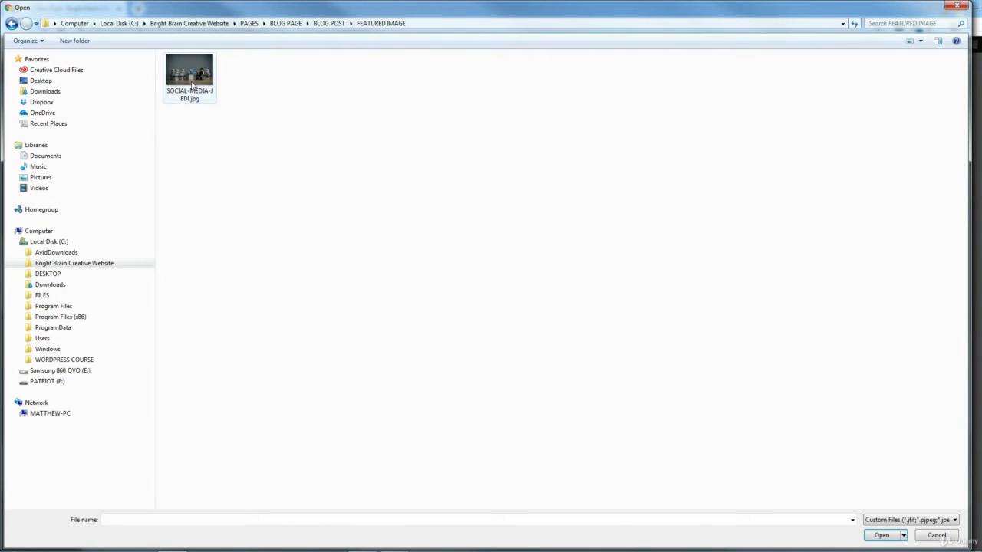
{"action": "left_click", "coordinate": [191, 81]}
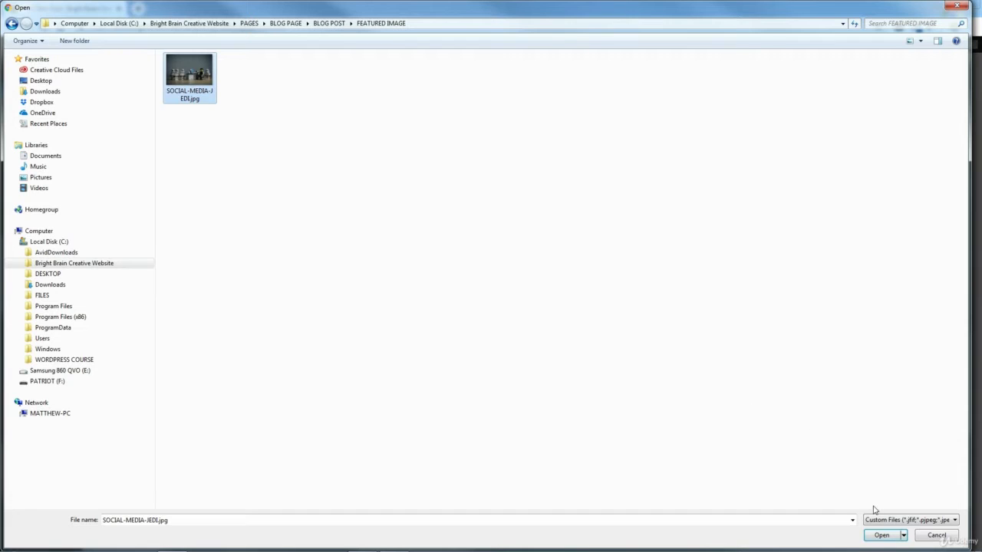
{"action": "left_click", "coordinate": [882, 534]}
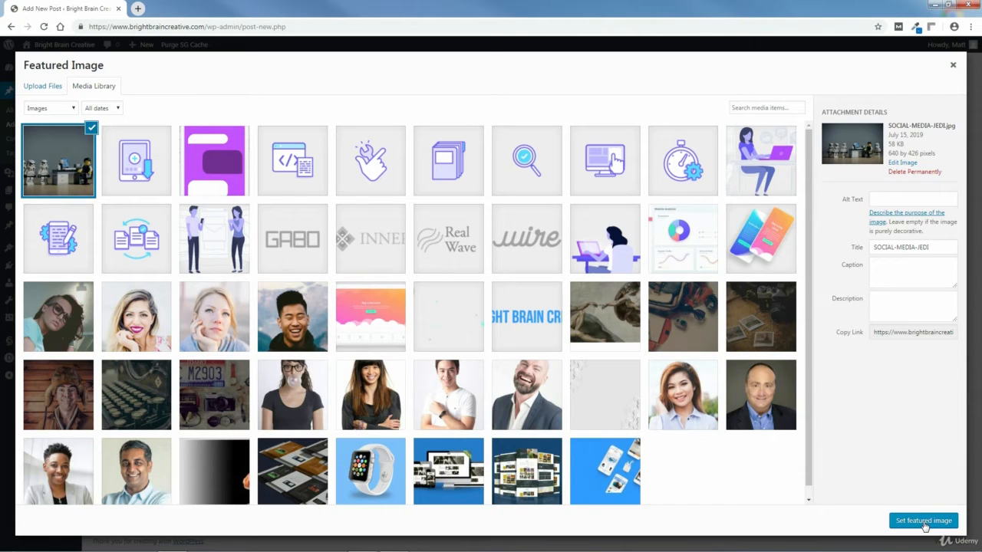
Set the uploaded SOCIAL-MEDIA-JEDI image as the post's featured image and return to the beginning of the post editor.
{"action": "left_click", "coordinate": [924, 520]}
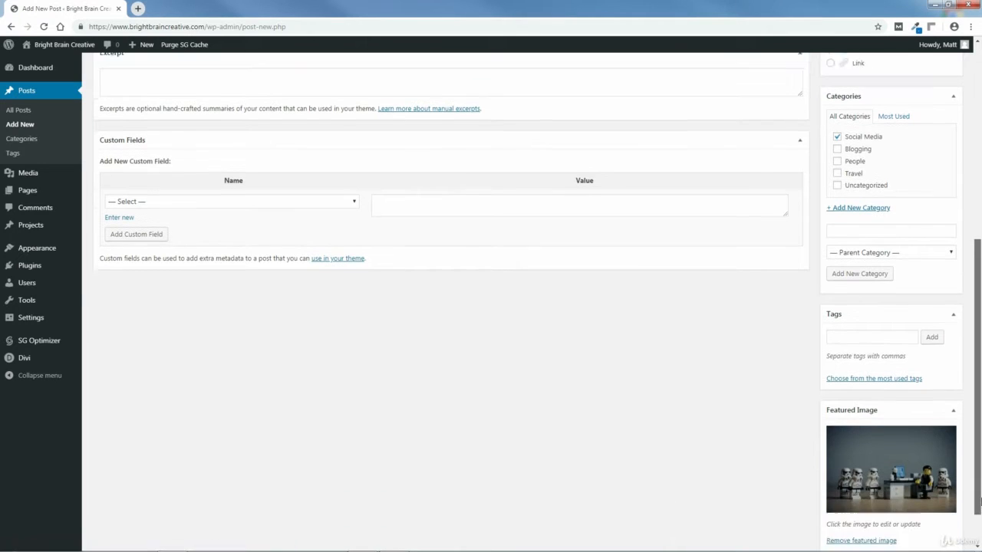
{"action": "scroll", "coordinate": [978, 498], "scroll_direction": "down", "scroll_amount": 1}
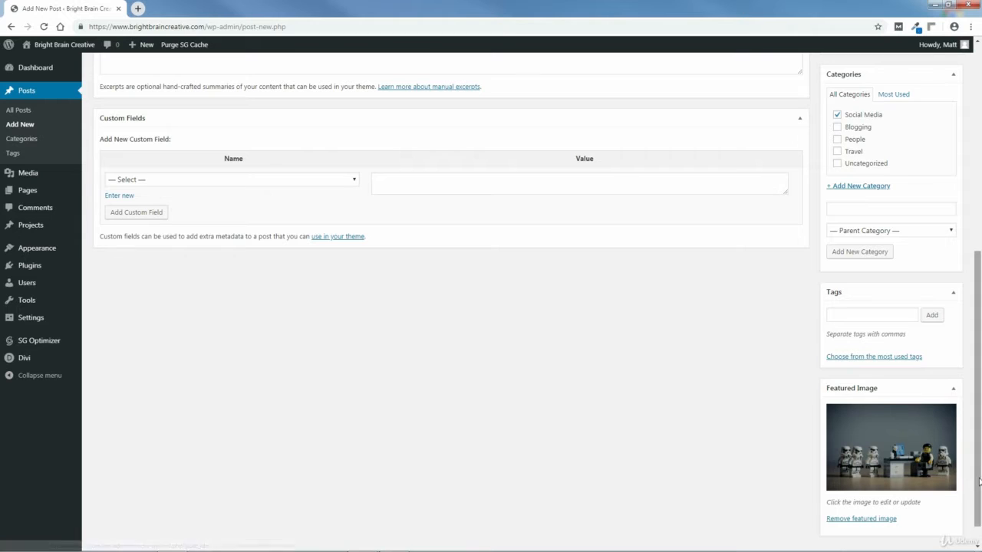
{"action": "left_click_drag", "start_coordinate": [979, 482], "coordinate": [963, 262]}
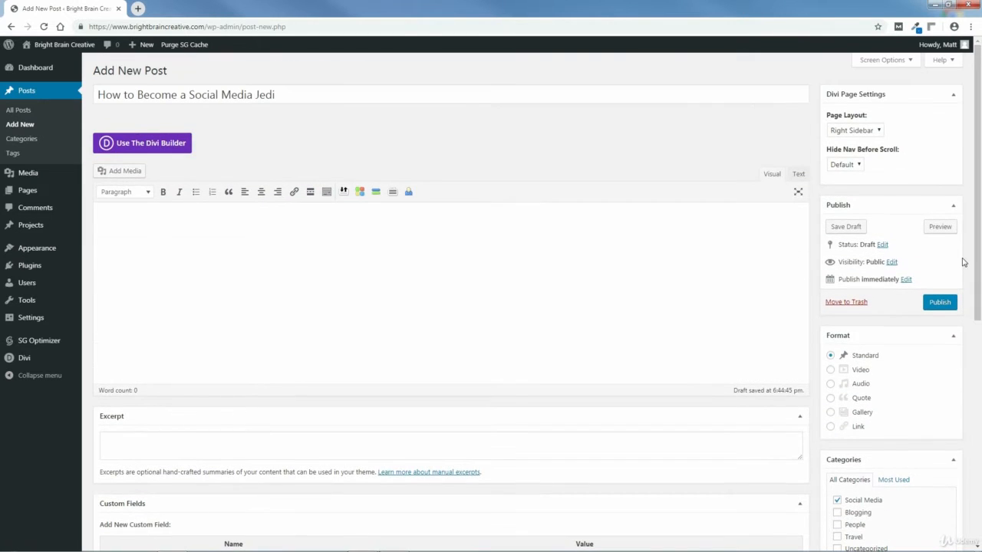
Publish the post and view the live page in a new browser tab.
{"action": "left_click", "coordinate": [939, 306]}
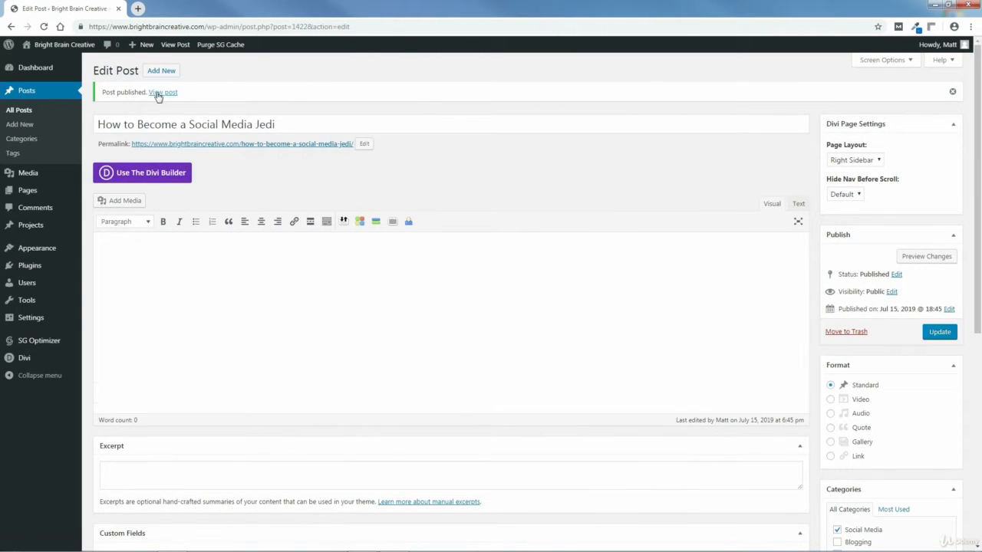
{"action": "right_click", "coordinate": [162, 97]}
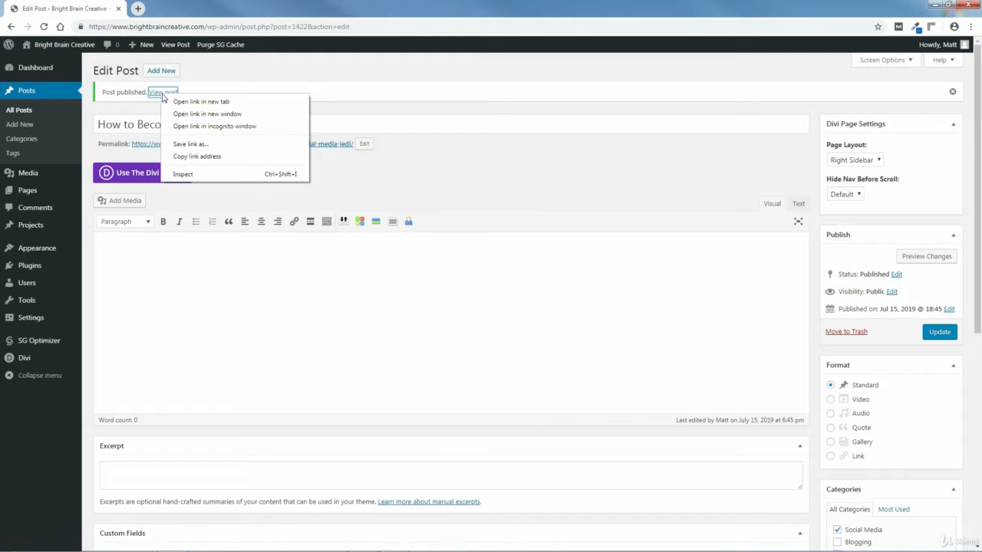
{"action": "left_click", "coordinate": [177, 104]}
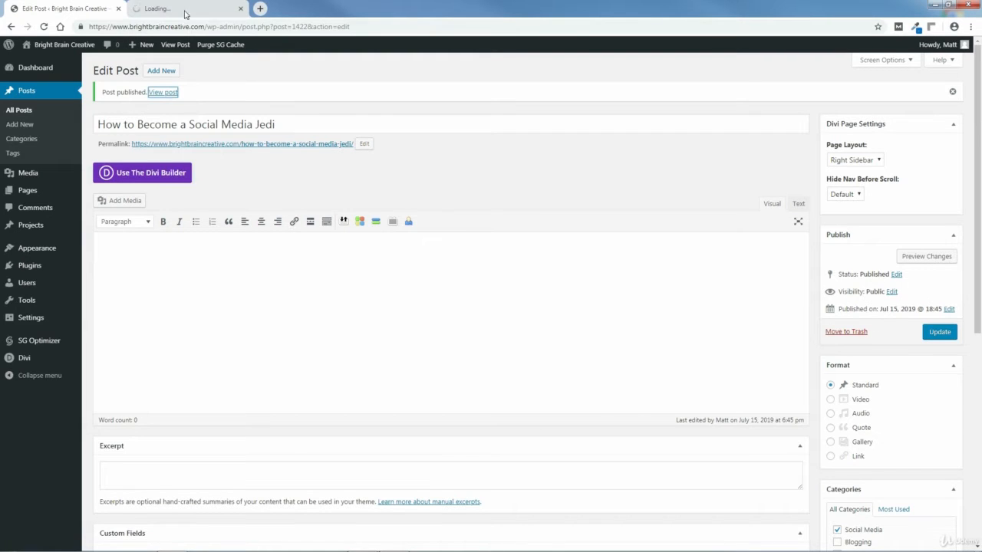
{"action": "left_click", "coordinate": [185, 9]}
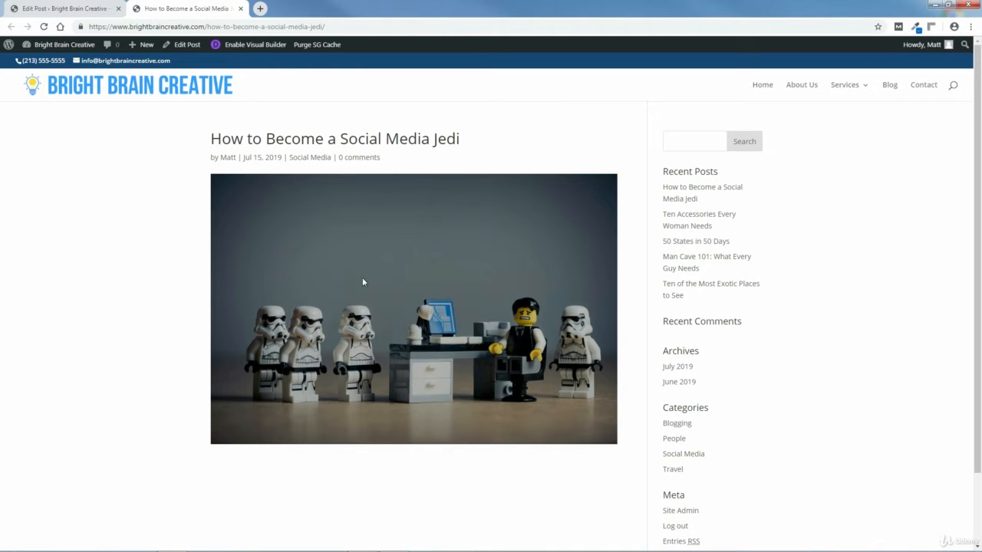
Compare the post's empty content area in the editor with the published page.
{"action": "left_click", "coordinate": [65, 11]}
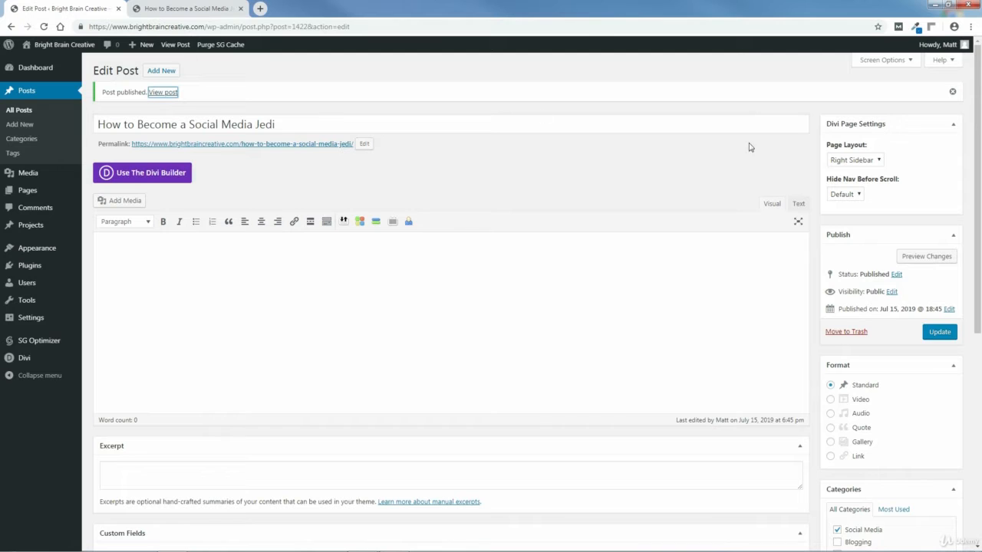
{"action": "scroll", "coordinate": [315, 216], "scroll_direction": "down", "scroll_amount": 1}
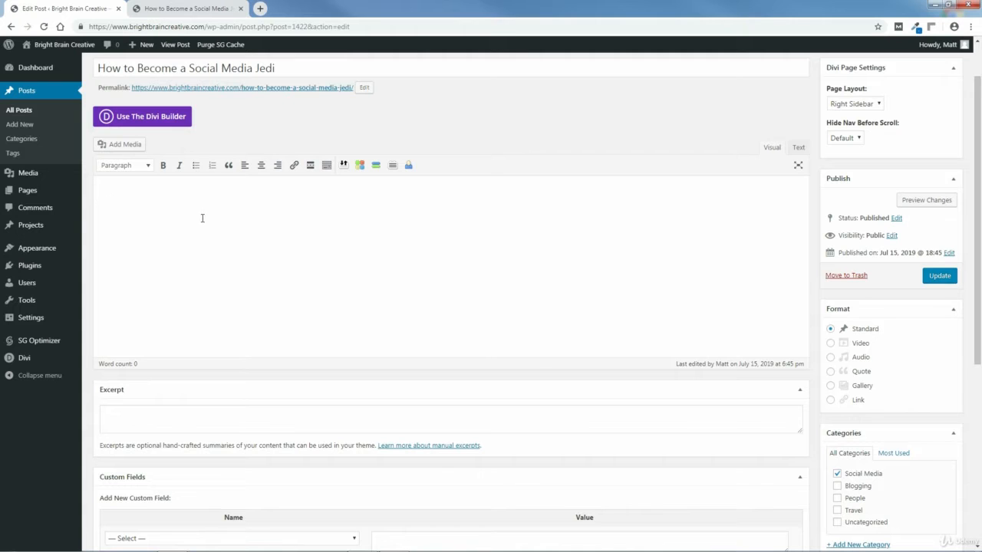
{"action": "left_click", "coordinate": [191, 8]}
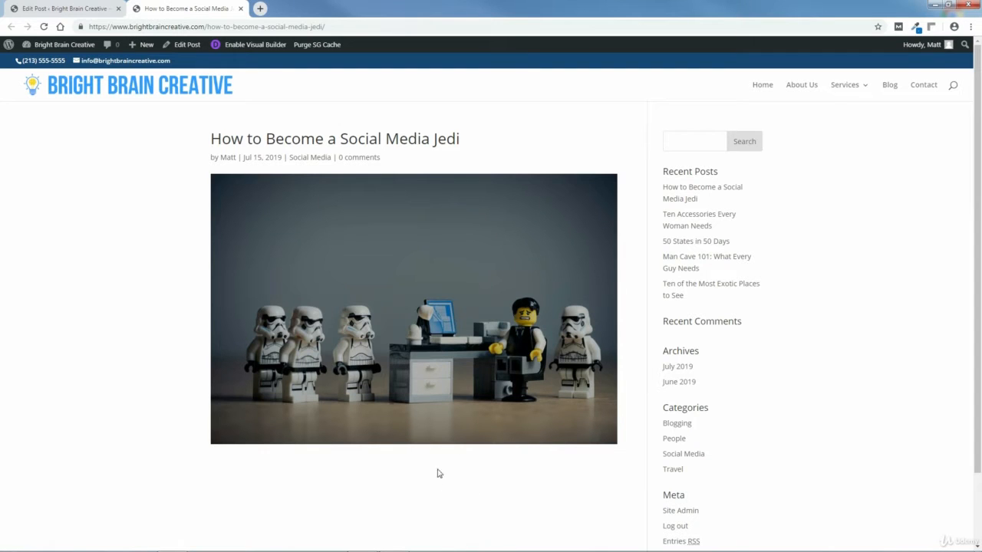
Enter "Divi is awesome!" as the post's content and format it bold, italic and red.
{"action": "left_click", "coordinate": [77, 8]}
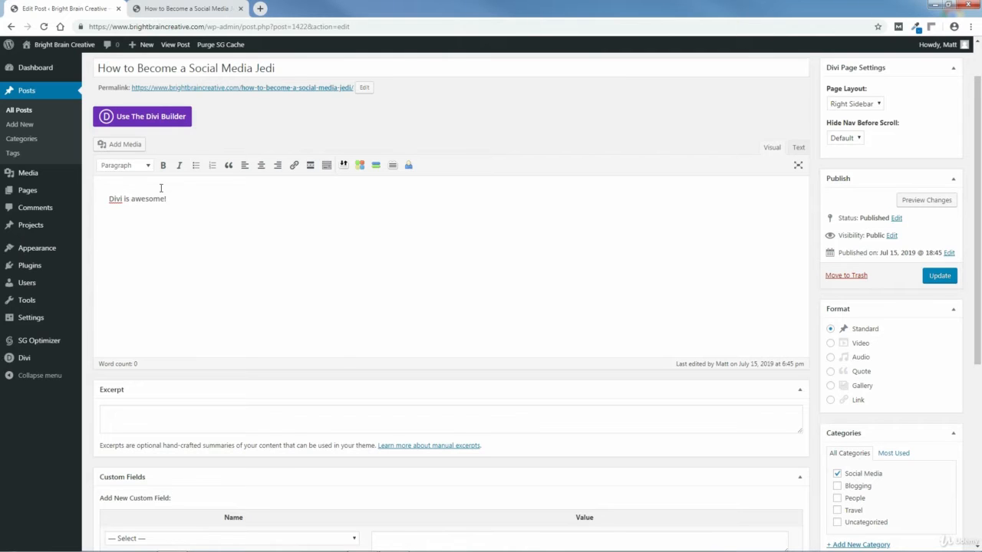
{"action": "left_click_drag", "start_coordinate": [171, 199], "coordinate": [109, 199]}
{"action": "left_click", "coordinate": [162, 166]}
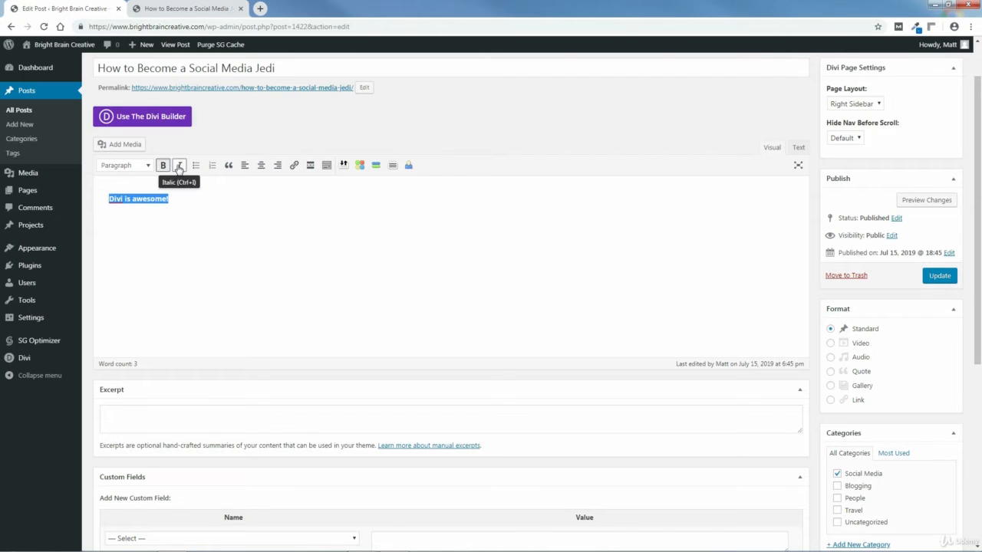
{"action": "left_click", "coordinate": [179, 166]}
{"action": "left_click", "coordinate": [327, 165]}
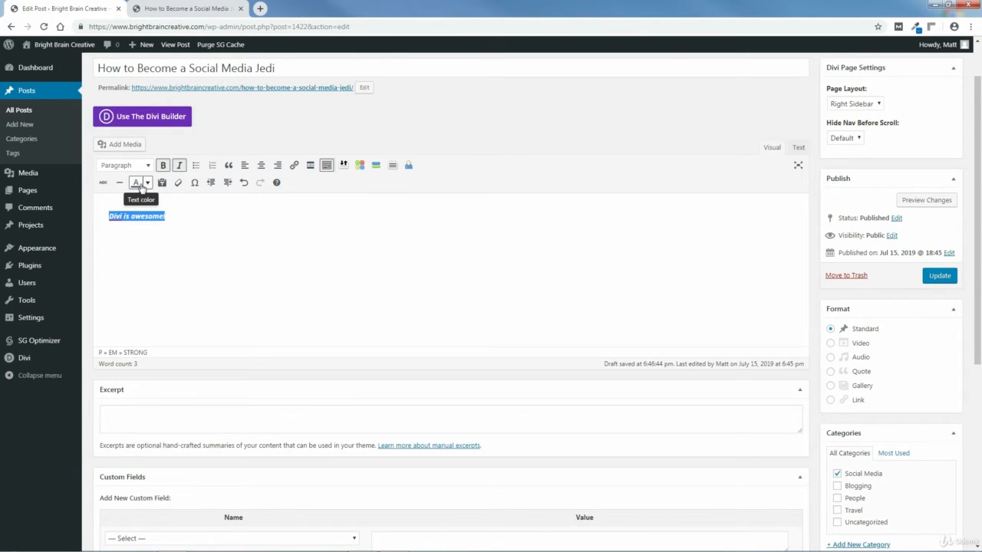
{"action": "left_click", "coordinate": [146, 182]}
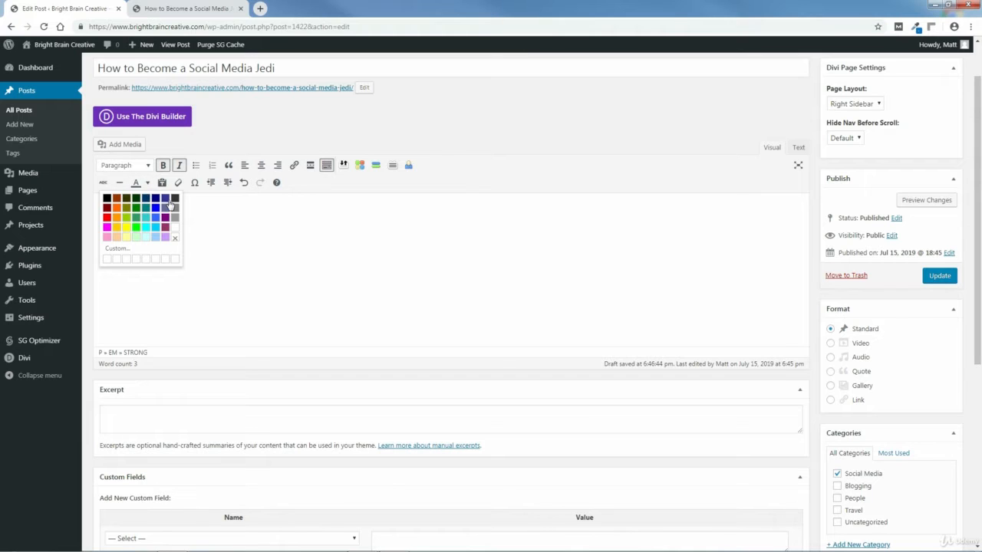
{"action": "left_click", "coordinate": [108, 227]}
{"action": "left_click", "coordinate": [177, 215]}
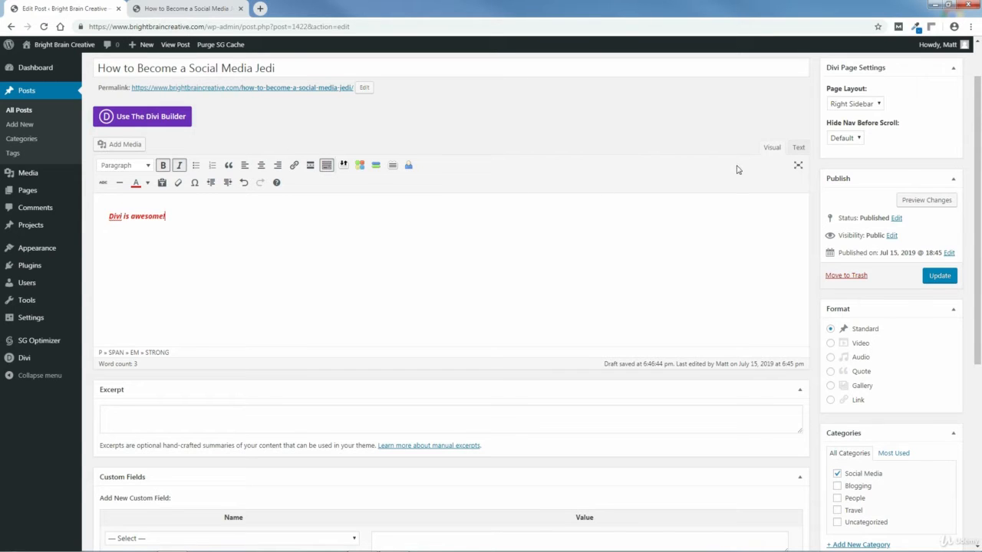
Check the HTML code of the formatted sentence, return to the visual view, and undo the formatting and the text.
{"action": "left_click", "coordinate": [798, 149]}
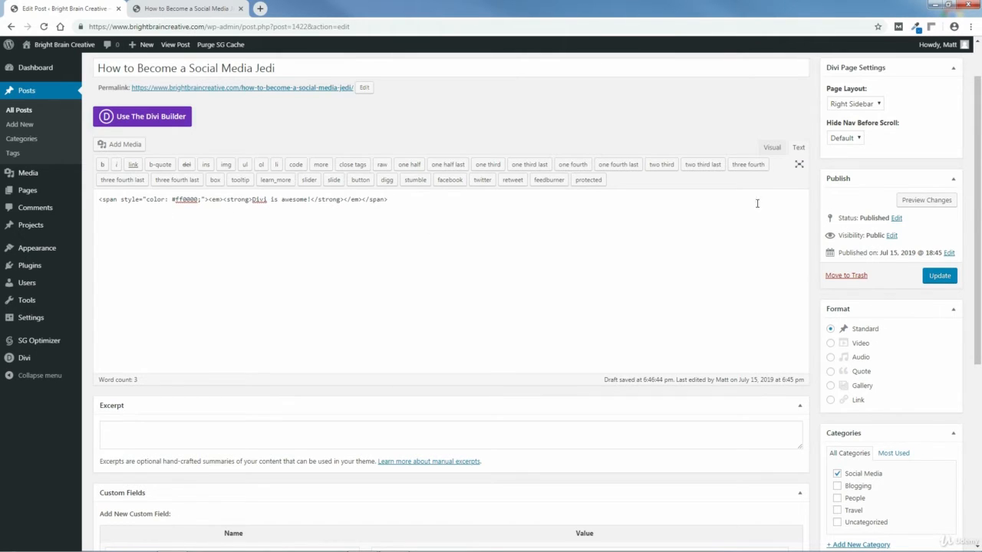
{"action": "left_click", "coordinate": [770, 147]}
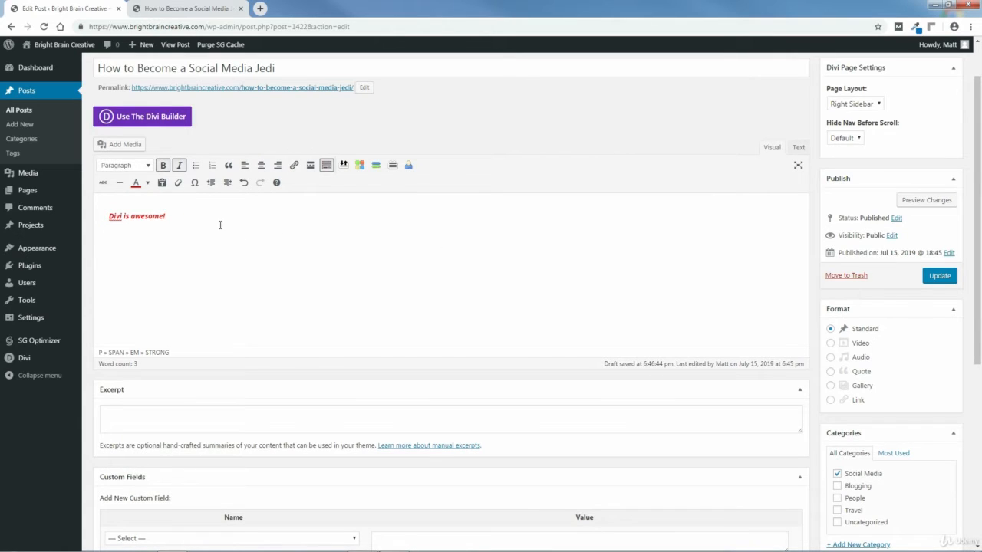
{"action": "left_click", "coordinate": [244, 184]}
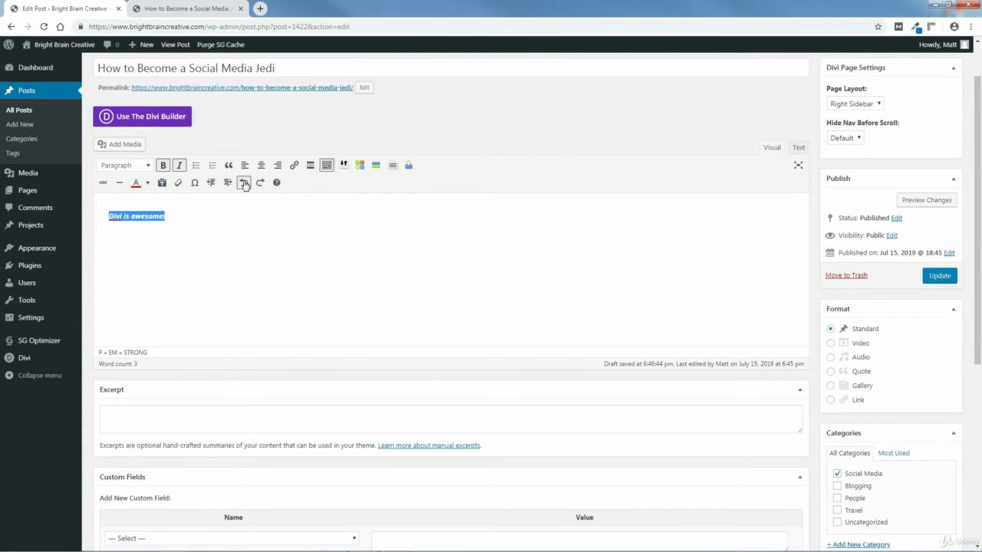
{"action": "left_click", "coordinate": [244, 184]}
{"action": "left_click", "coordinate": [244, 184]}
{"action": "left_click", "coordinate": [244, 184]}
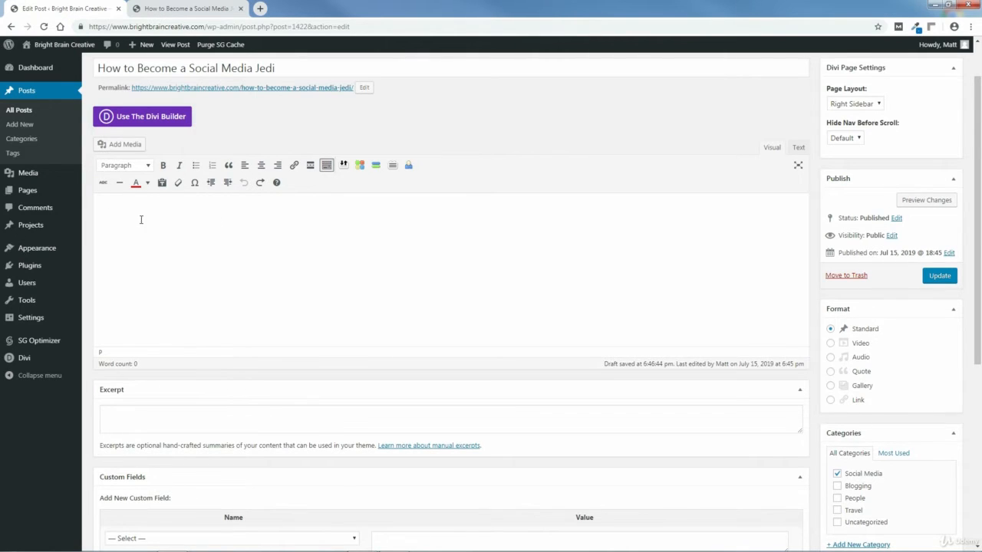
Write "This is a Heading", "This is a new paragraph." and "This is the next paragraph." as three separate paragraphs in the post.
{"action": "type", "text": "This is a H"}
{"action": "type", "text": "eading"}
{"action": "type", "text": "This is "}
{"action": "type", "text": "a new paragr"}
{"action": "type", "text": "aph. T"}
{"action": "type", "text": "his is the ne"}
{"action": "type", "text": "xt"}
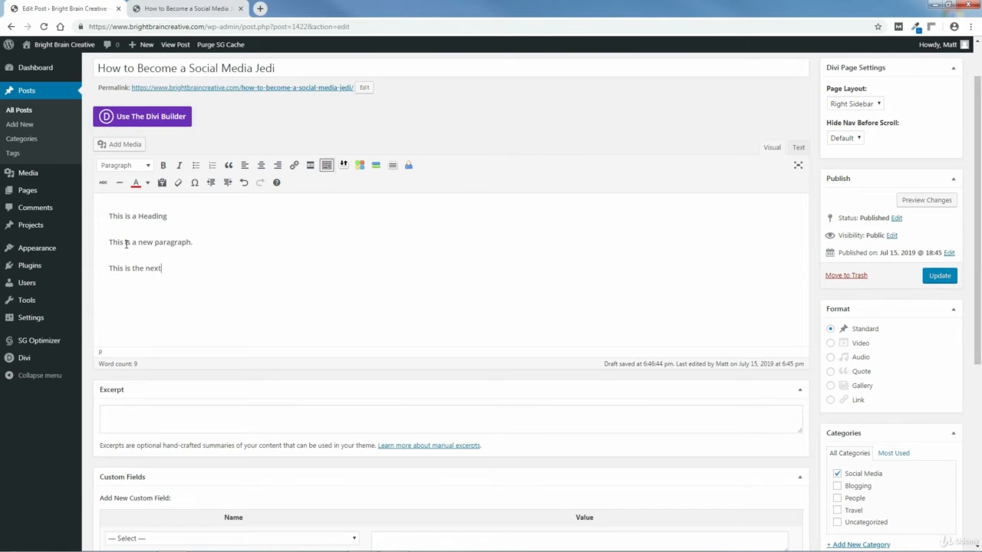
{"action": "type", "text": " paragraph."}
Add "This is a new line in the same paragraph." after a line break within the third paragraph.
{"action": "key", "text": "shift+Return"}
{"action": "type", "text": "This is a new line "}
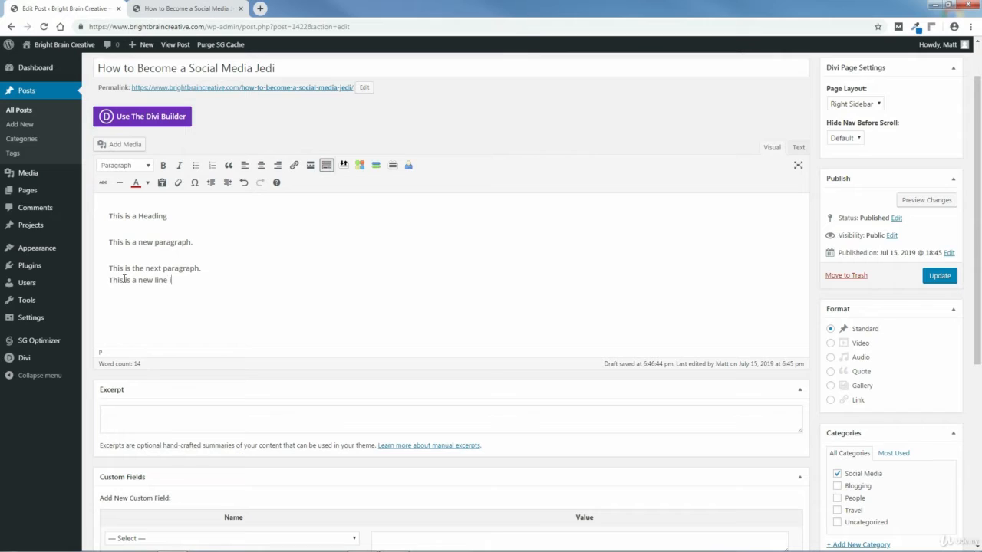
{"action": "type", "text": "in the same pa"}
{"action": "type", "text": "ragraph"}
Add a final paragraph reading "This is the next paragraph." and correct its spelling.
{"action": "type", "text": "his is the"}
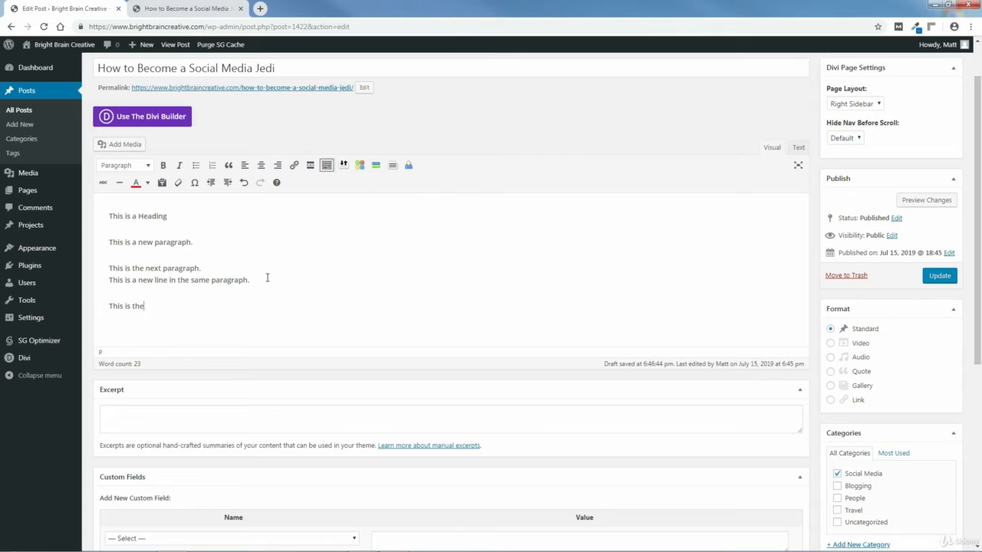
{"action": "type", "text": " next paragrpah."}
{"action": "left_click_drag", "start_coordinate": [200, 306], "coordinate": [187, 307]}
{"action": "type", "text": "aph"}
Format the line "This is a Heading" as Heading 2.
{"action": "left_click_drag", "start_coordinate": [168, 217], "coordinate": [108, 217]}
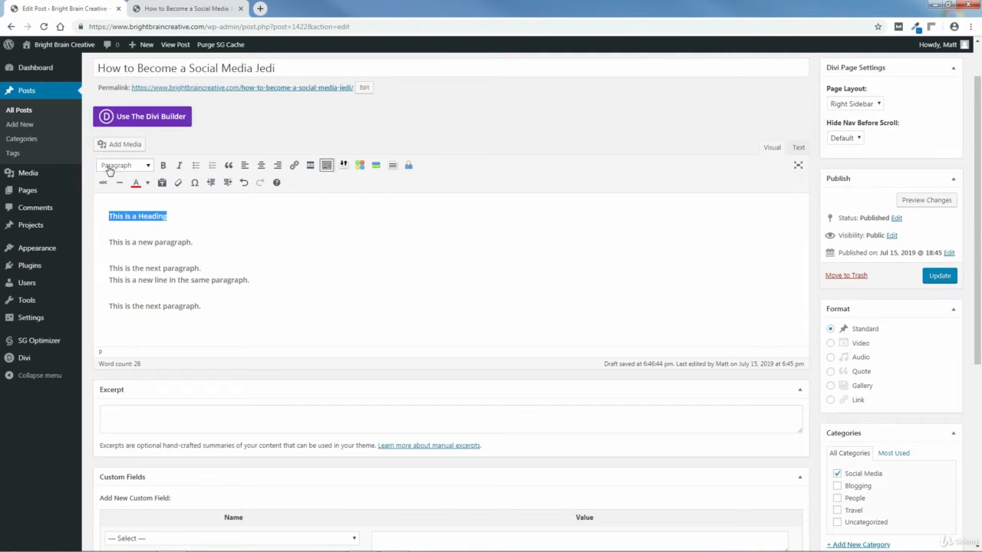
{"action": "left_click", "coordinate": [136, 168]}
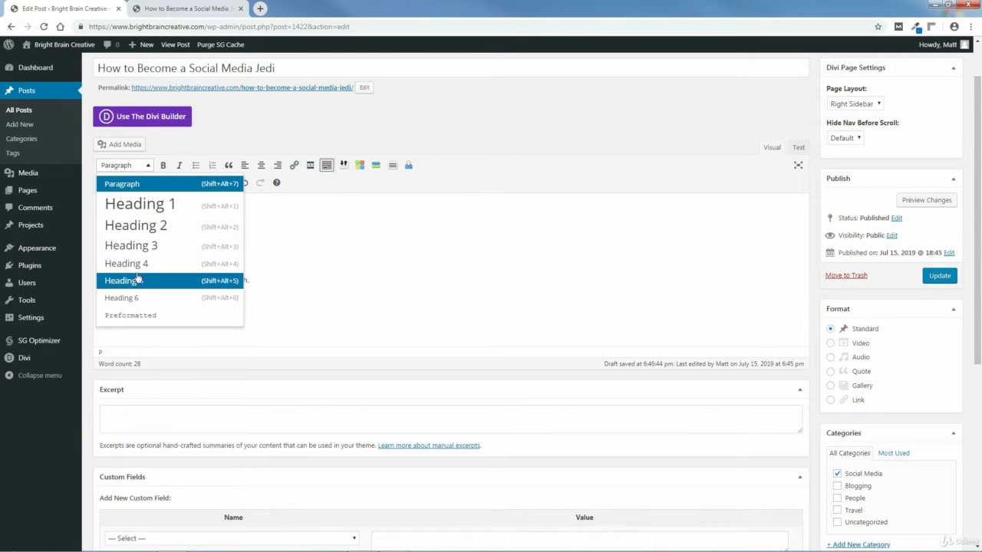
{"action": "left_click", "coordinate": [162, 231]}
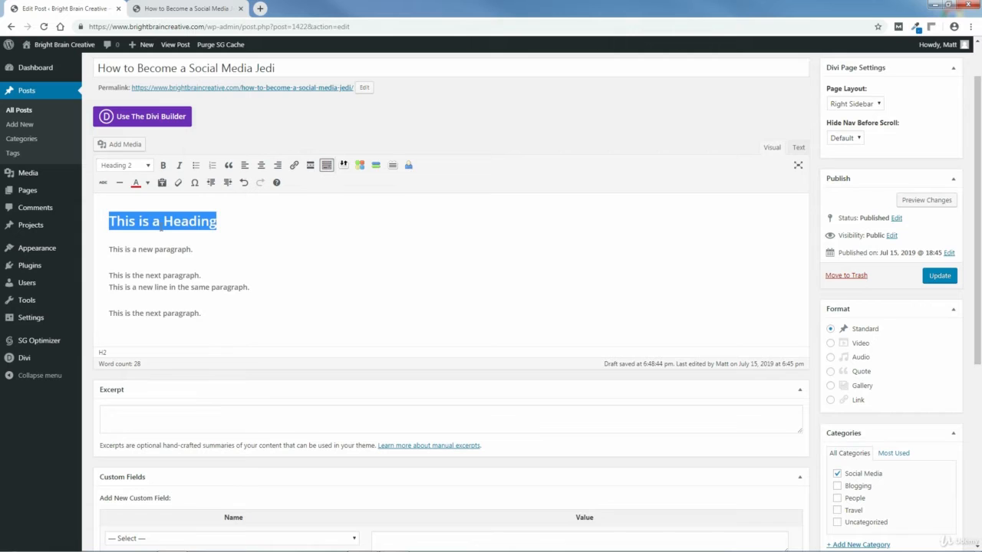
Examine the available heading levels alongside the heading and the post title.
{"action": "left_click", "coordinate": [142, 166]}
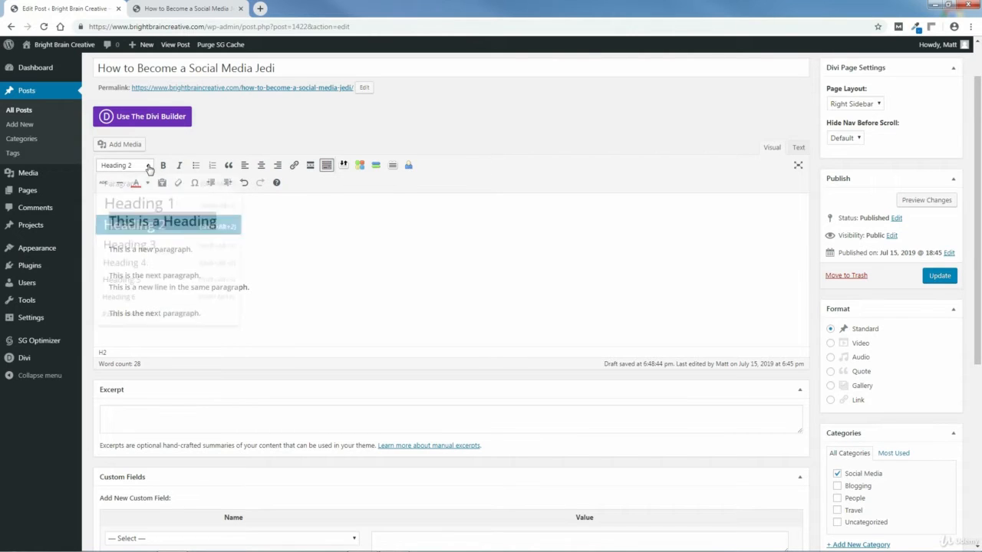
{"action": "left_click", "coordinate": [272, 228]}
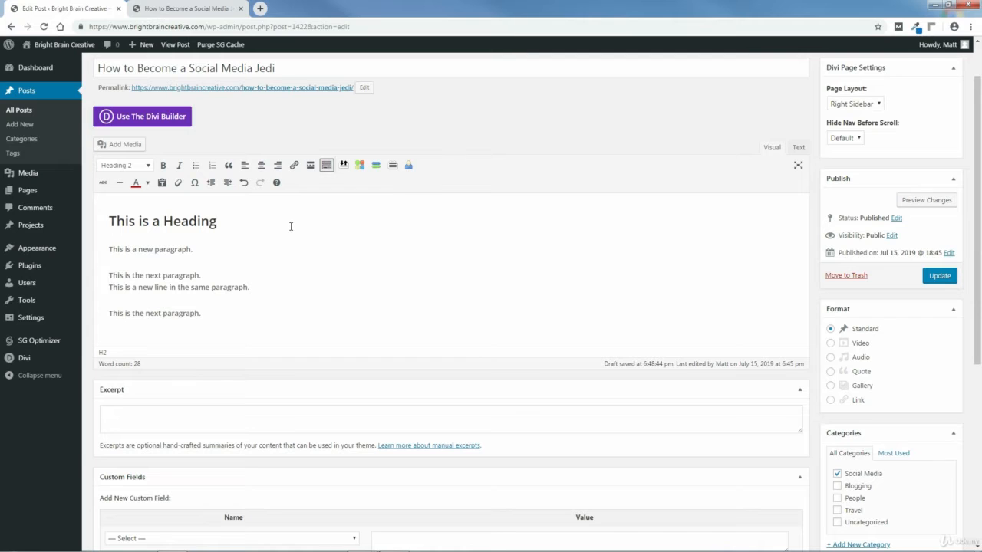
{"action": "scroll", "coordinate": [537, 176], "scroll_direction": "up", "scroll_amount": 1}
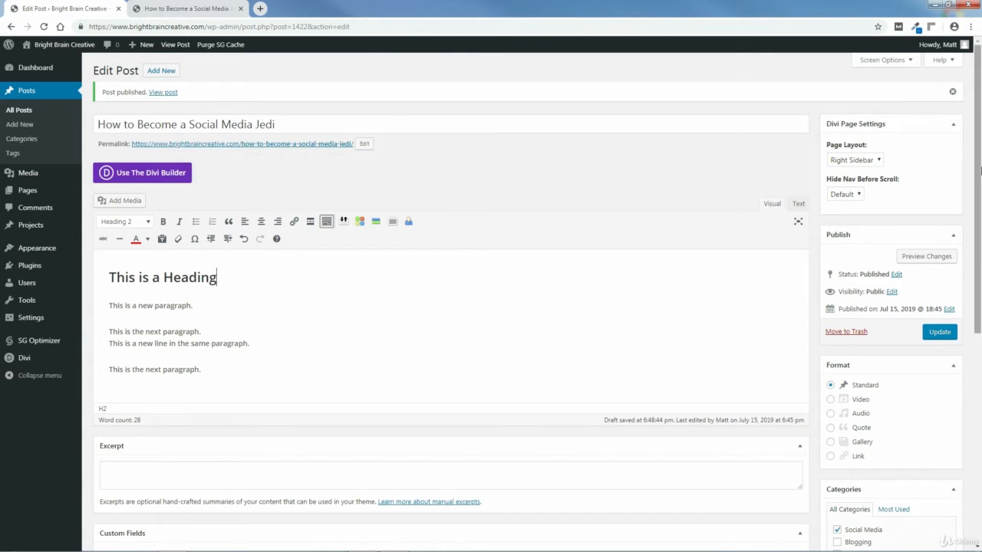
{"action": "scroll", "coordinate": [978, 199], "scroll_direction": "down", "scroll_amount": 1}
{"action": "scroll", "coordinate": [978, 200], "scroll_direction": "down", "scroll_amount": 1}
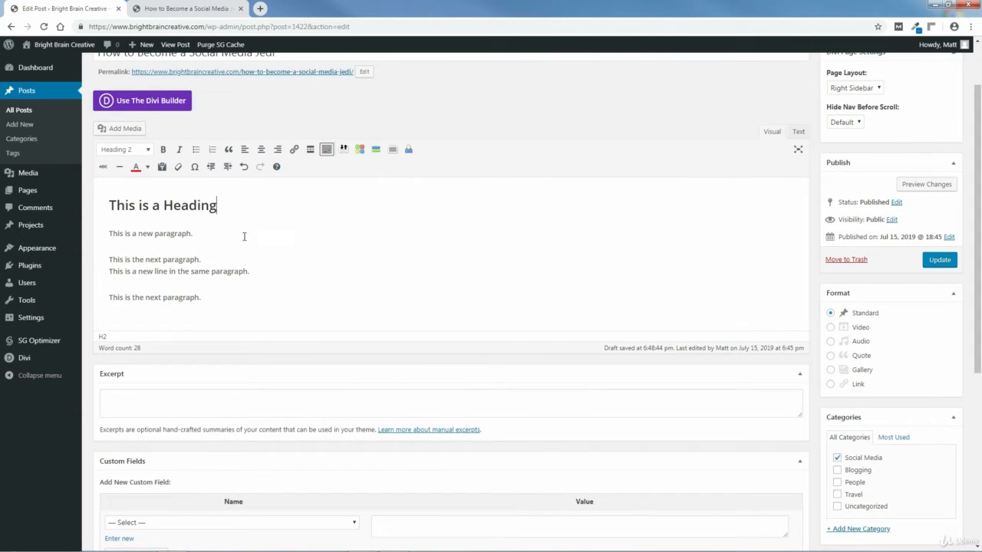
{"action": "left_click", "coordinate": [148, 151]}
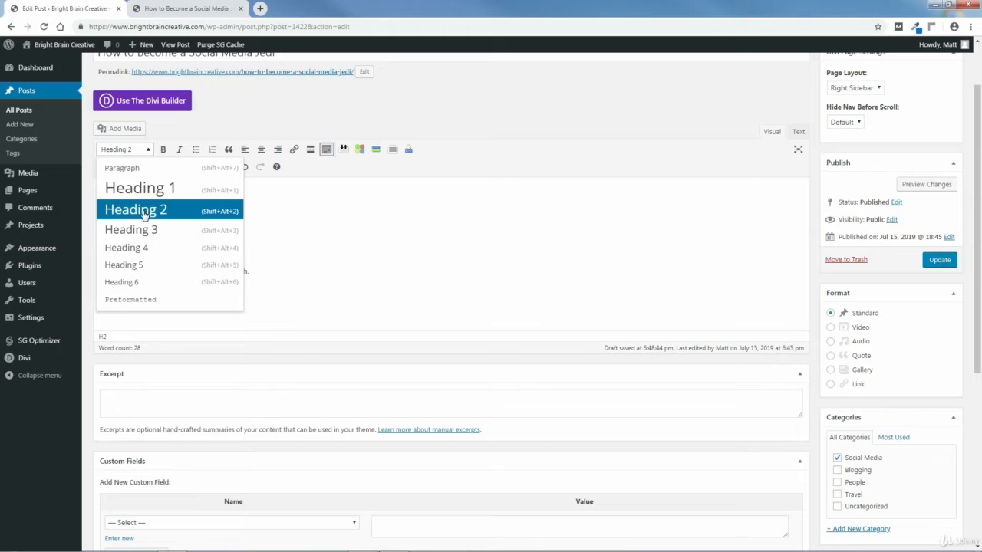
{"action": "left_click", "coordinate": [357, 230]}
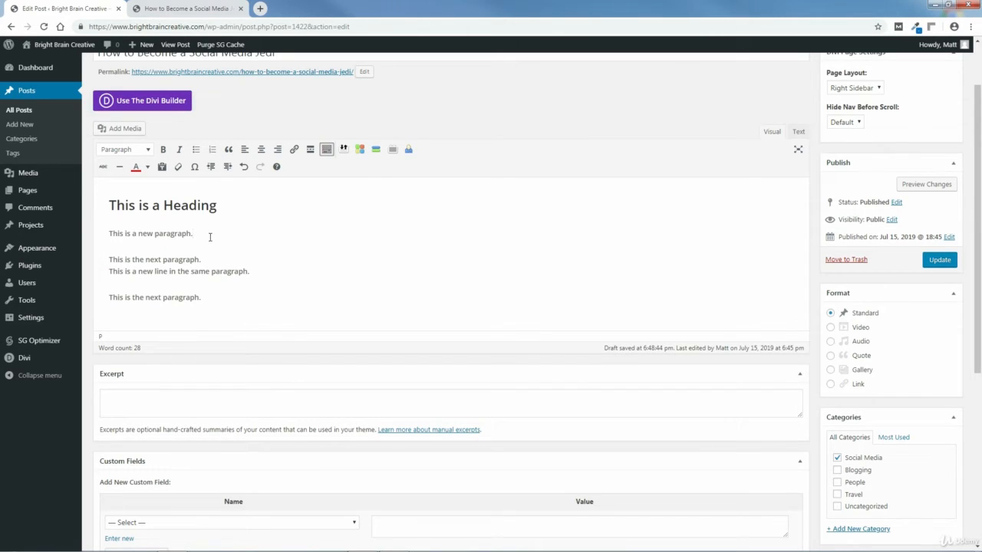
Apply Heading 2 to the line "This is the next paragraph." below the first body paragraph.
{"action": "left_click_drag", "start_coordinate": [203, 259], "coordinate": [97, 264]}
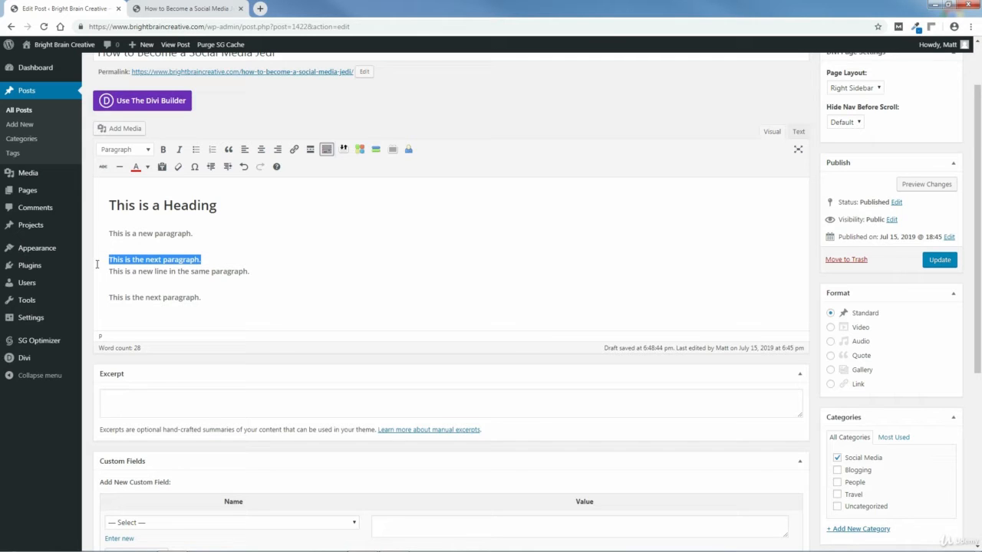
{"action": "left_click", "coordinate": [139, 151]}
{"action": "left_click", "coordinate": [136, 214]}
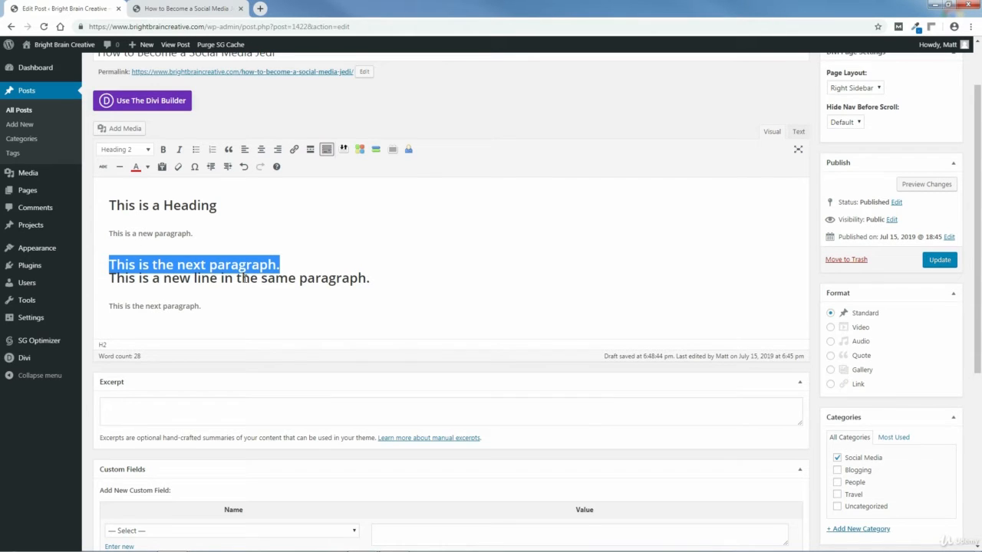
{"action": "left_click", "coordinate": [282, 268]}
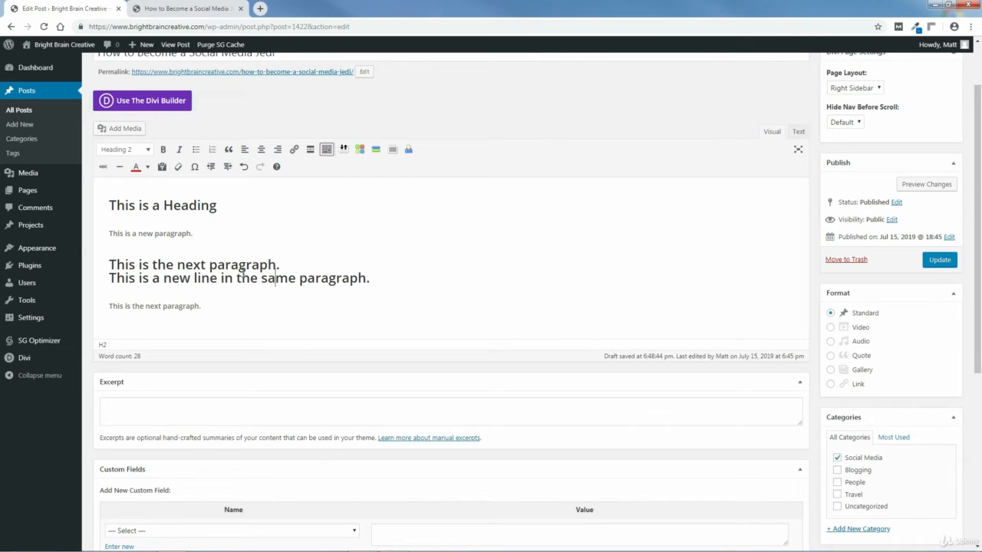
Split "This is a new line in the same paragraph." from the heading above it into its own block.
{"action": "left_click", "coordinate": [109, 278]}
{"action": "key", "text": "BackSpace"}
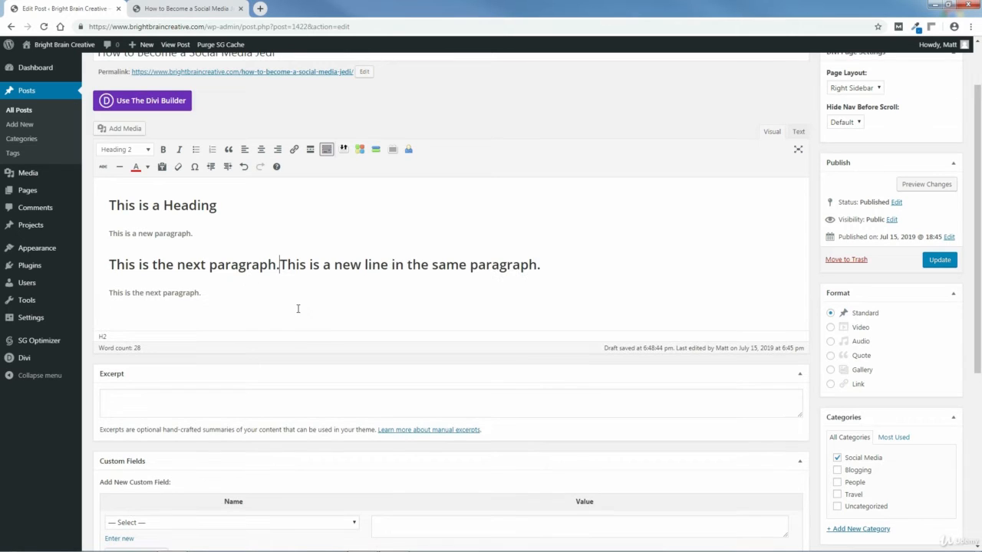
{"action": "key", "text": "shift+Return"}
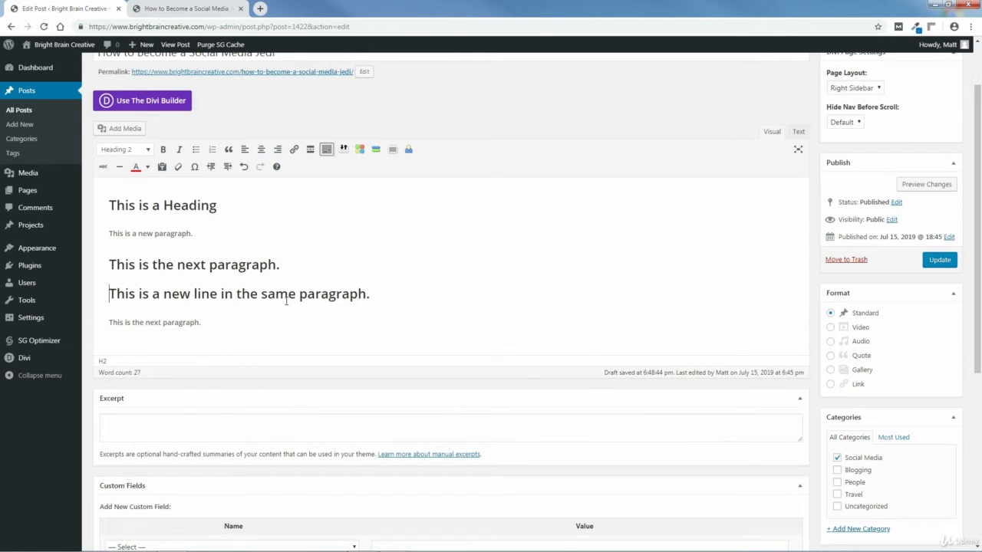
Format the line "This is a new line in the same paragraph." as Paragraph.
{"action": "left_click", "coordinate": [379, 297]}
{"action": "left_click_drag", "start_coordinate": [154, 299], "coordinate": [109, 297]}
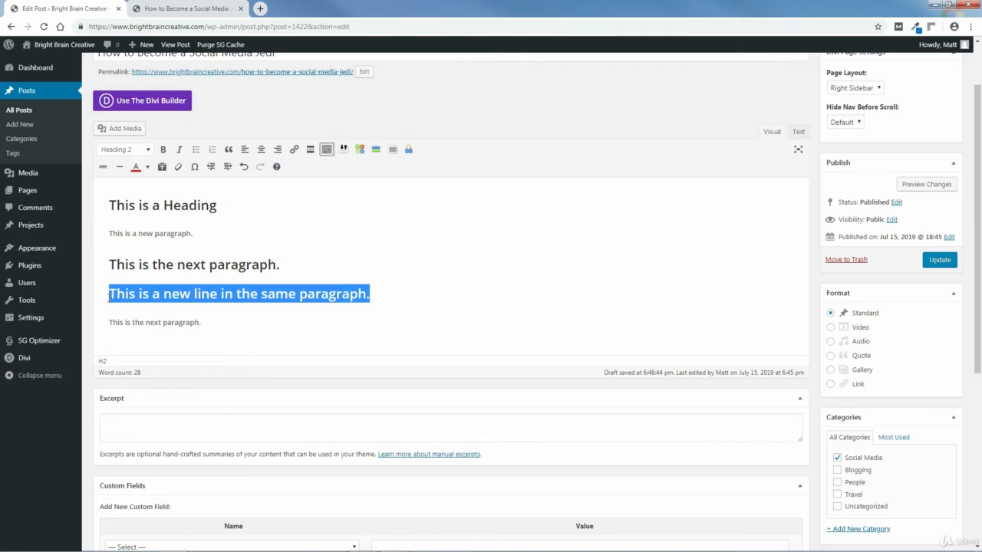
{"action": "left_click", "coordinate": [131, 150]}
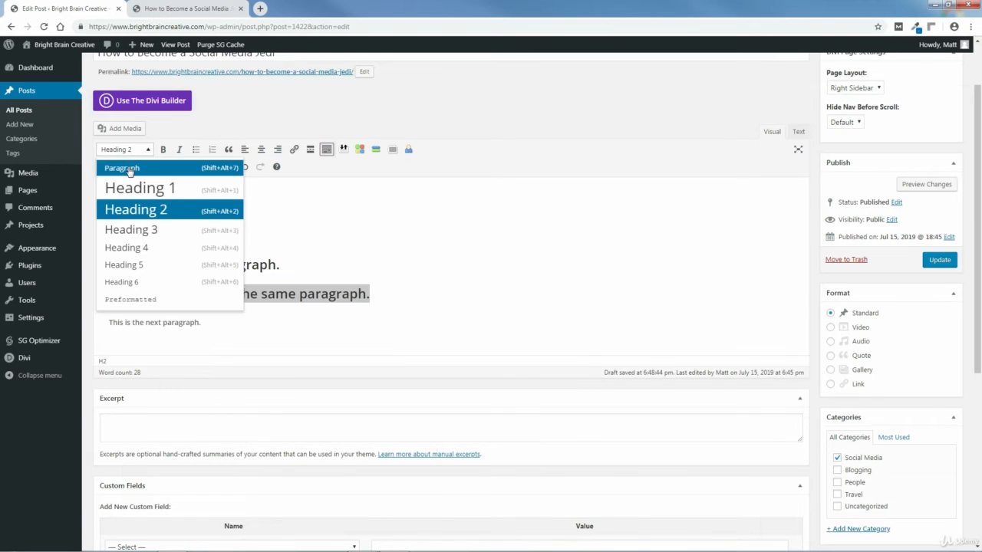
{"action": "left_click", "coordinate": [130, 167]}
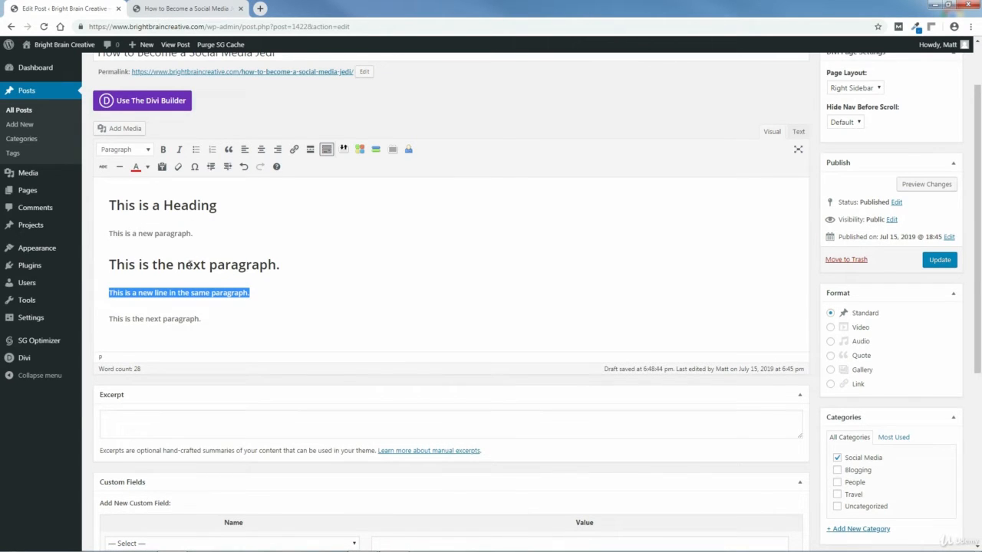
{"action": "left_click", "coordinate": [252, 294]}
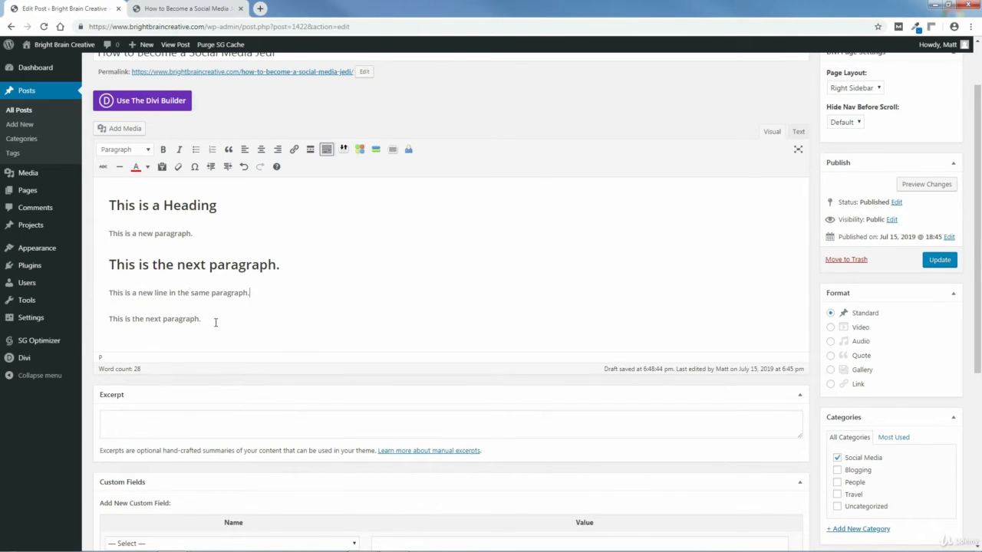
Delete all the sample headings and paragraphs from the post body.
{"action": "left_click_drag", "start_coordinate": [201, 319], "coordinate": [96, 206]}
{"action": "key", "text": "BackSpace"}
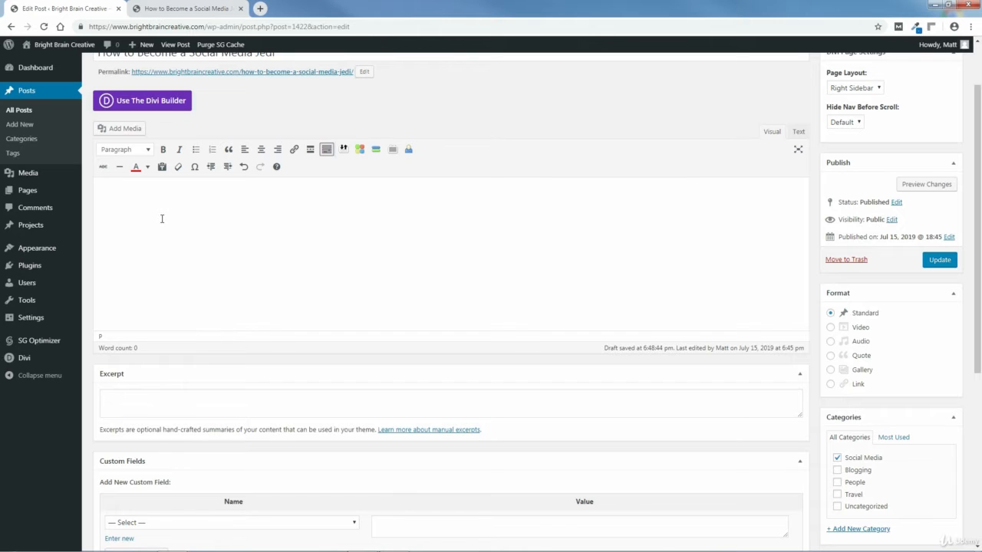
Open "Advances in Social Media Research.docx" in Word from Bright Brain Creative Website > PAGES > BLOG PAGE > BLOG POST > MICROSOFT WORD DOCS on the C: drive.
{"action": "mouse_move", "coordinate": [195, 546]}
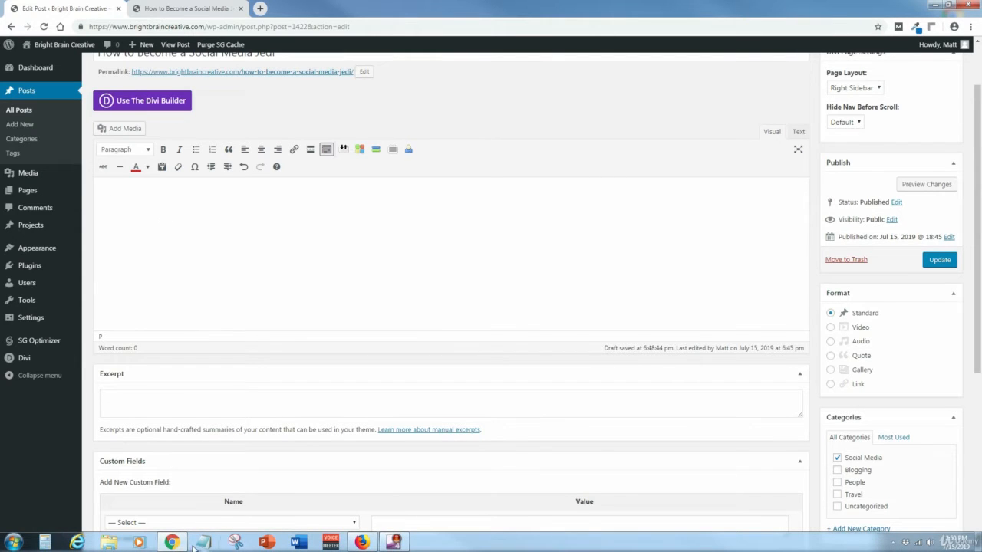
{"action": "left_click", "coordinate": [109, 542]}
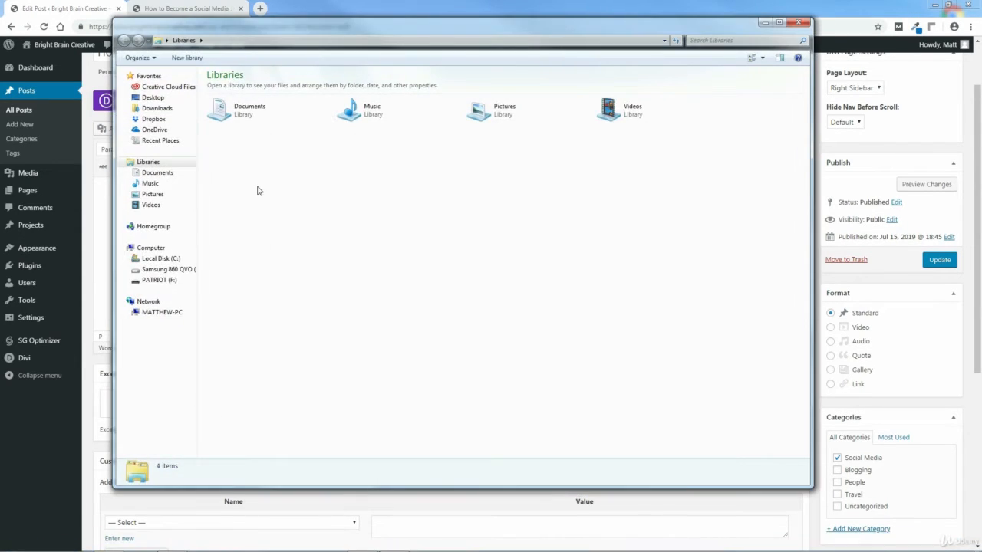
{"action": "left_click", "coordinate": [161, 259]}
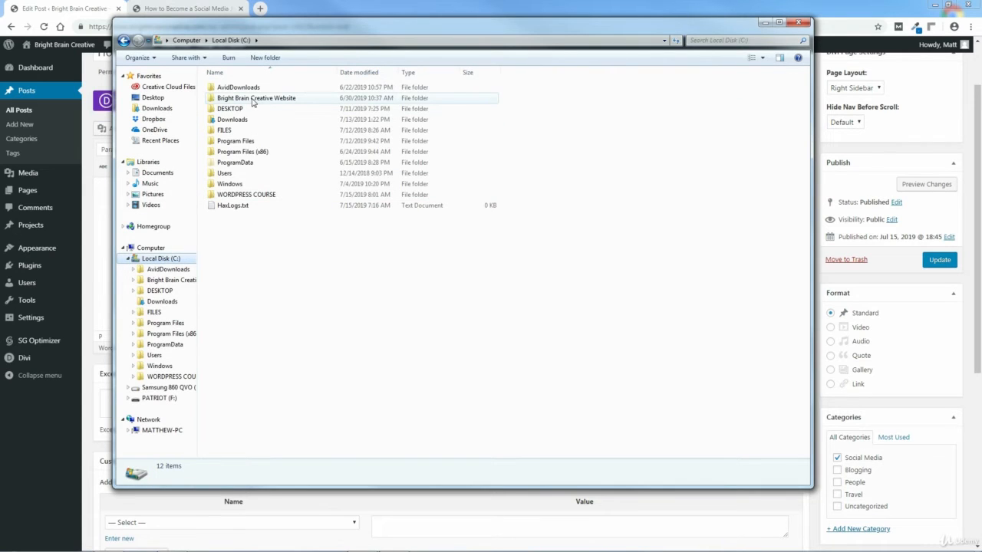
{"action": "double_click", "coordinate": [253, 102]}
{"action": "double_click", "coordinate": [229, 101]}
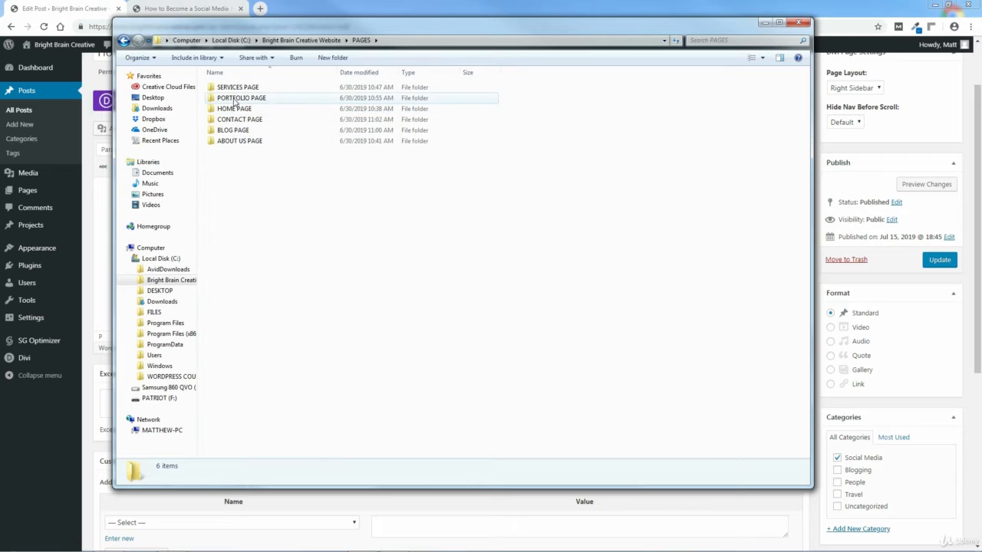
{"action": "double_click", "coordinate": [232, 129]}
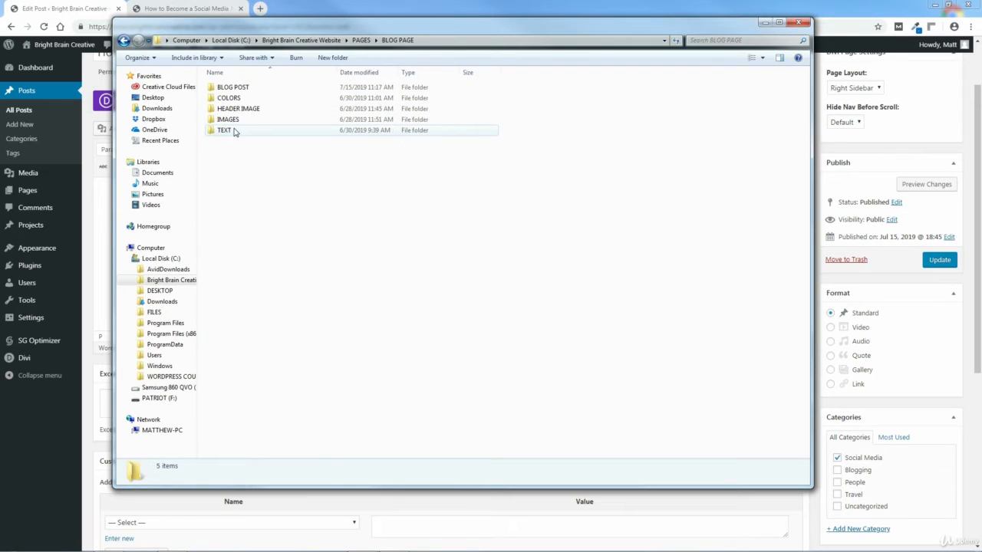
{"action": "double_click", "coordinate": [233, 87]}
{"action": "left_click", "coordinate": [246, 109]}
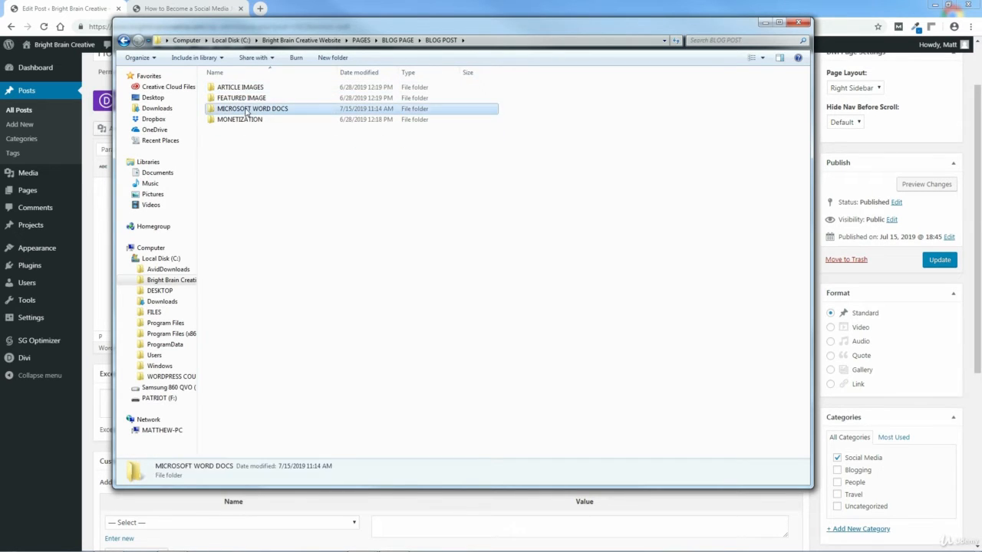
{"action": "double_click", "coordinate": [245, 109]}
{"action": "left_click", "coordinate": [262, 89]}
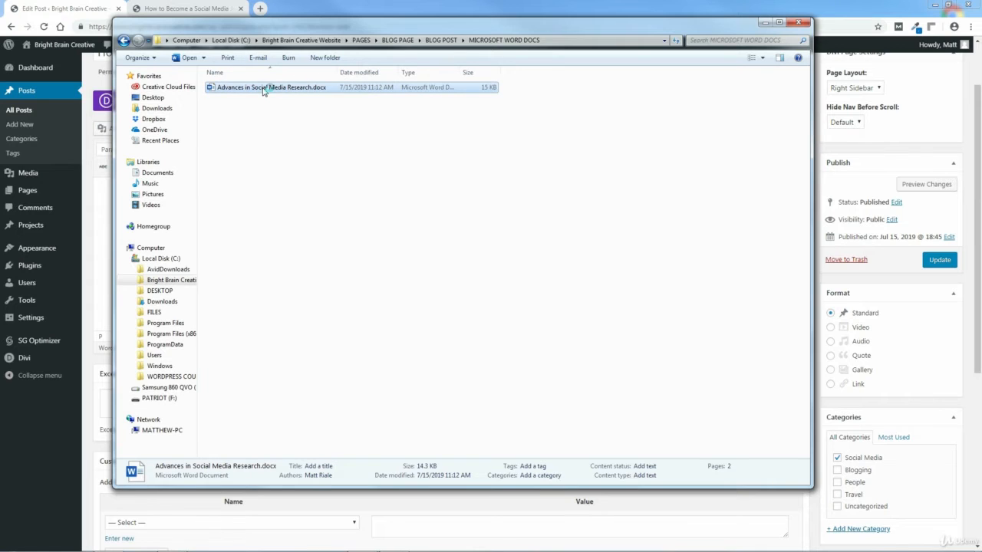
{"action": "double_click", "coordinate": [263, 89]}
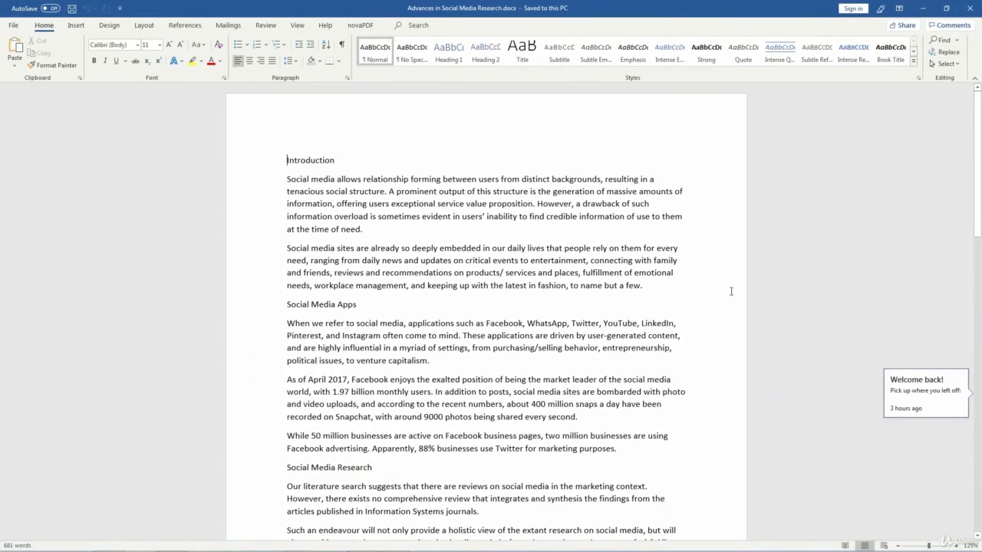
Copy the document's entire text, from "Introduction" to the last paragraph, and close Word and the file window.
{"action": "left_click_drag", "start_coordinate": [977, 197], "coordinate": [978, 100]}
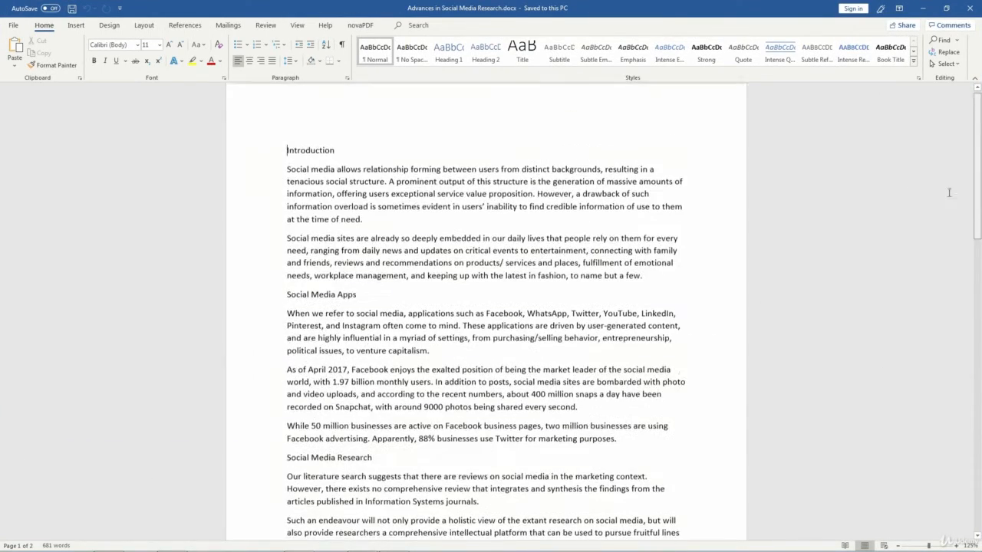
{"action": "left_click_drag", "start_coordinate": [286, 151], "coordinate": [641, 489]}
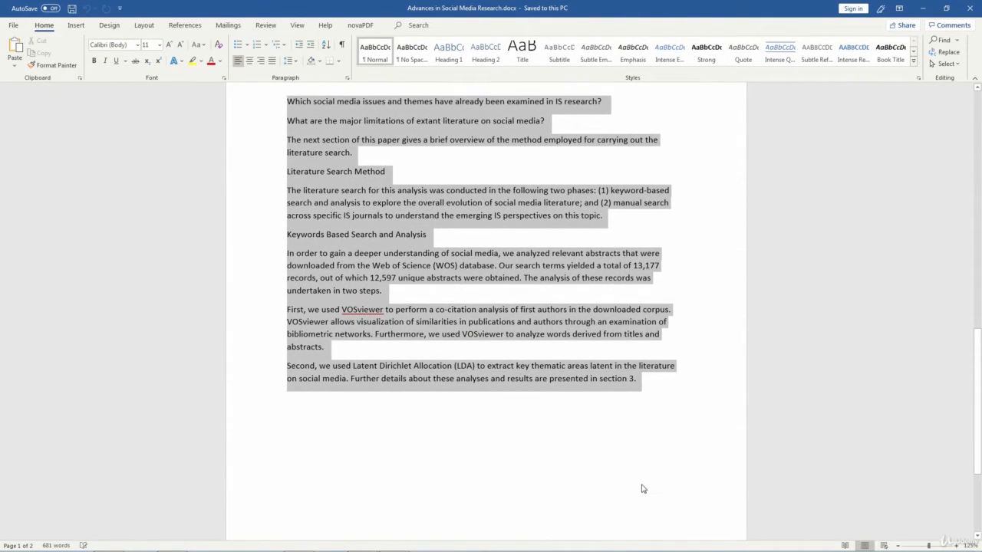
{"action": "right_click", "coordinate": [509, 262]}
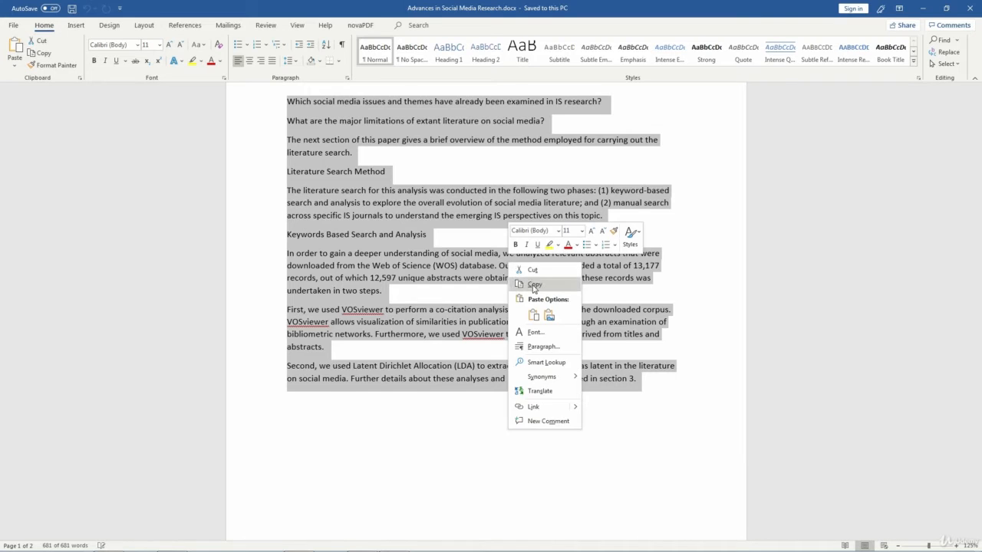
{"action": "left_click", "coordinate": [533, 283]}
{"action": "left_click", "coordinate": [972, 11]}
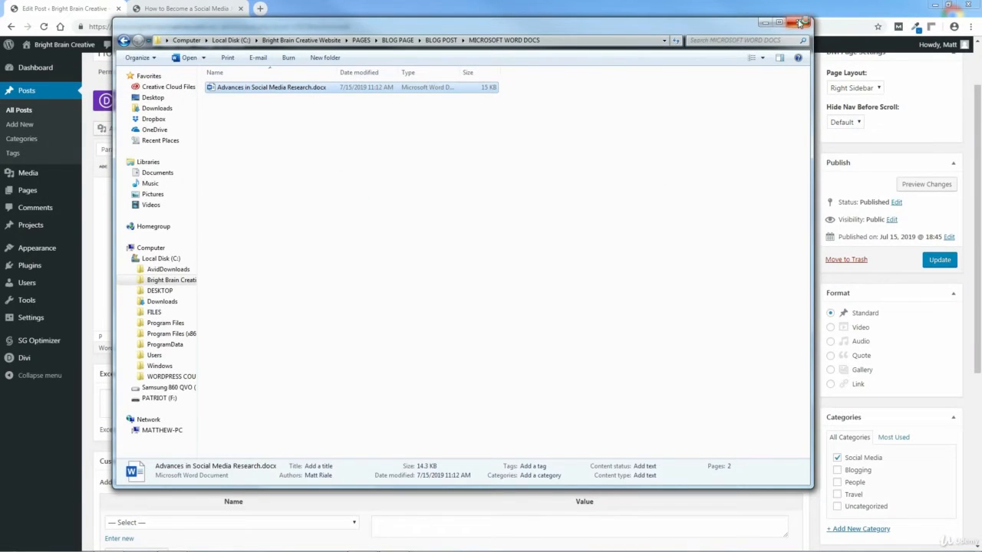
{"action": "left_click", "coordinate": [797, 21]}
Paste the copied article with its formatting into the empty post body and update the post.
{"action": "right_click", "coordinate": [130, 201]}
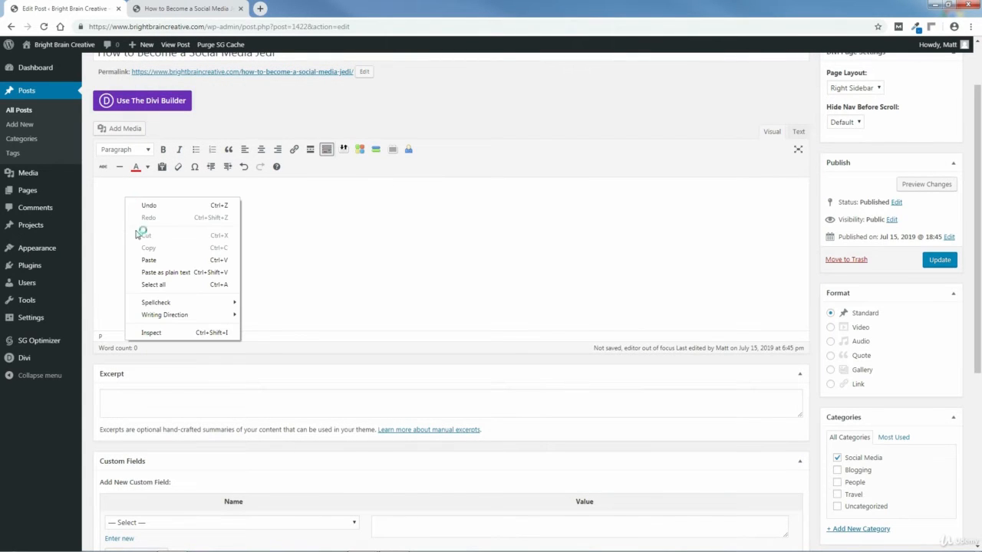
{"action": "left_click", "coordinate": [144, 258]}
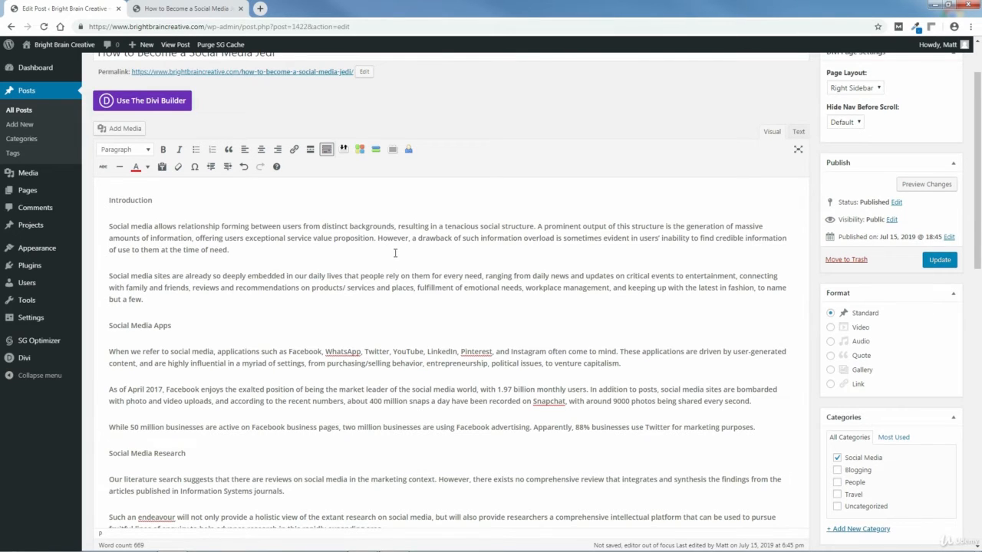
{"action": "left_click", "coordinate": [939, 261]}
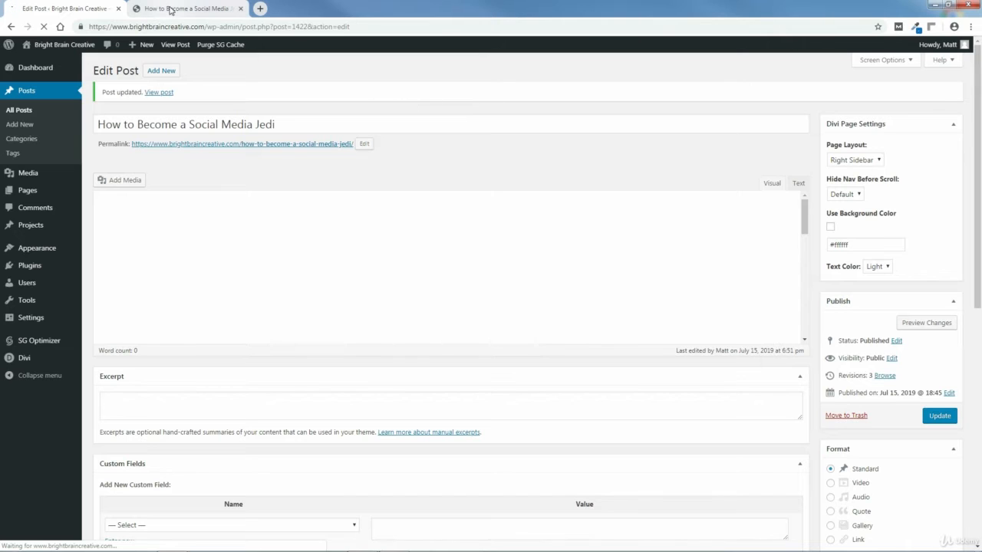
Reload the live "How to Become a Social Media Jedi" post and review the article text from beginning to end.
{"action": "left_click", "coordinate": [175, 9]}
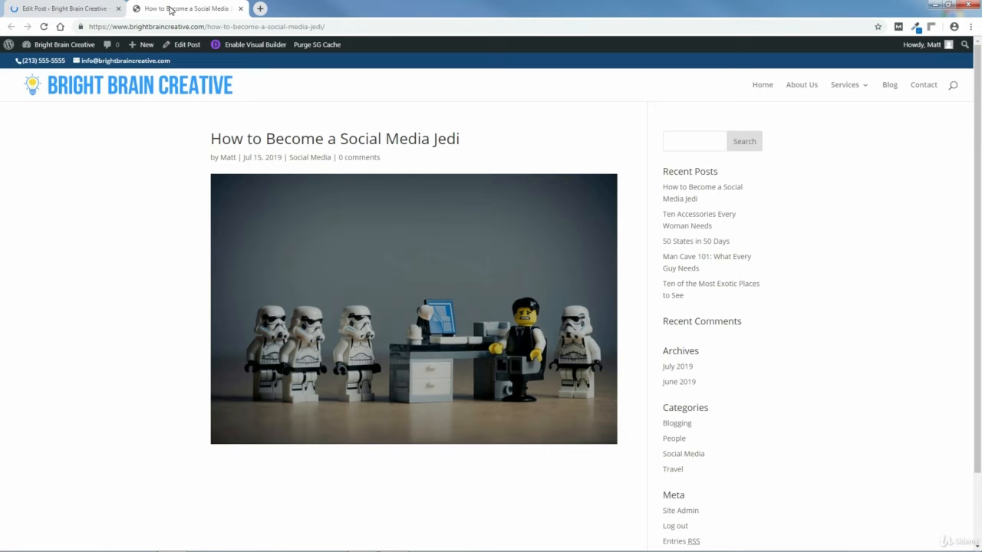
{"action": "left_click", "coordinate": [44, 27]}
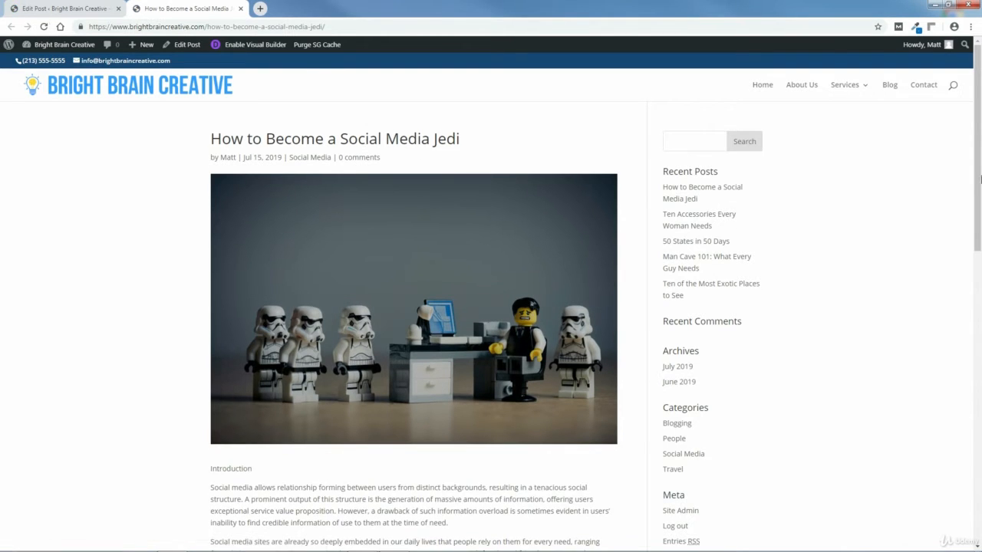
{"action": "scroll", "coordinate": [979, 245], "scroll_direction": "down", "scroll_amount": 4}
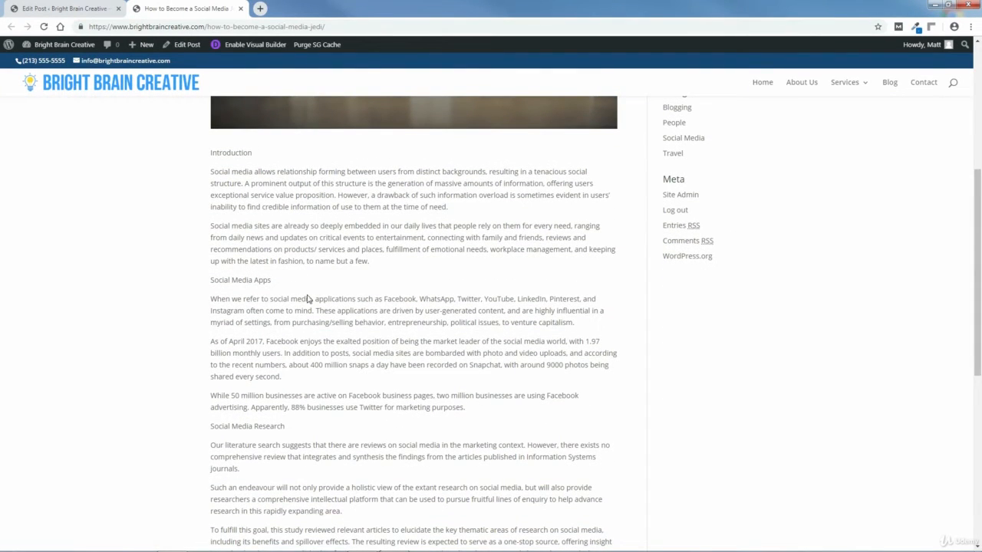
{"action": "scroll", "coordinate": [980, 328], "scroll_direction": "down", "scroll_amount": 4}
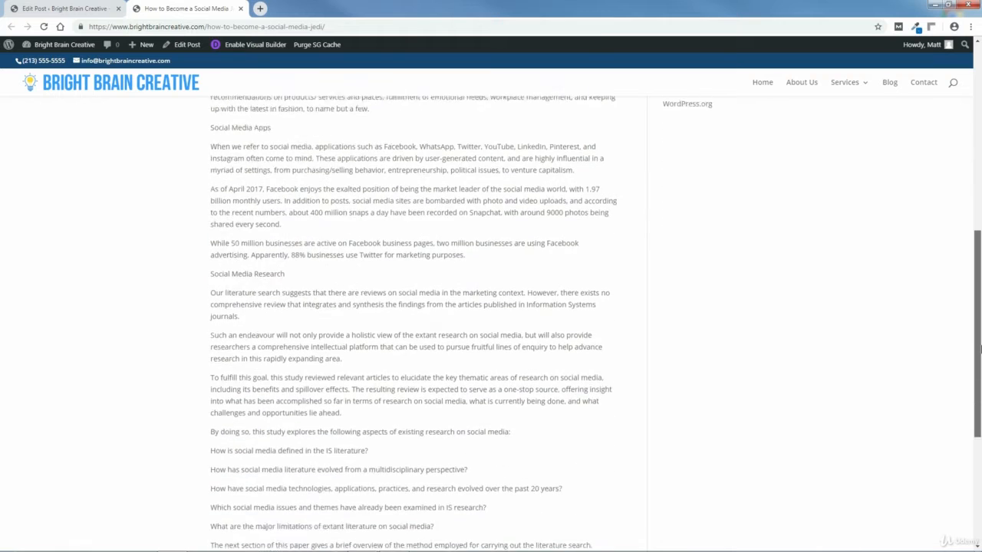
{"action": "scroll", "coordinate": [979, 421], "scroll_direction": "down", "scroll_amount": 2}
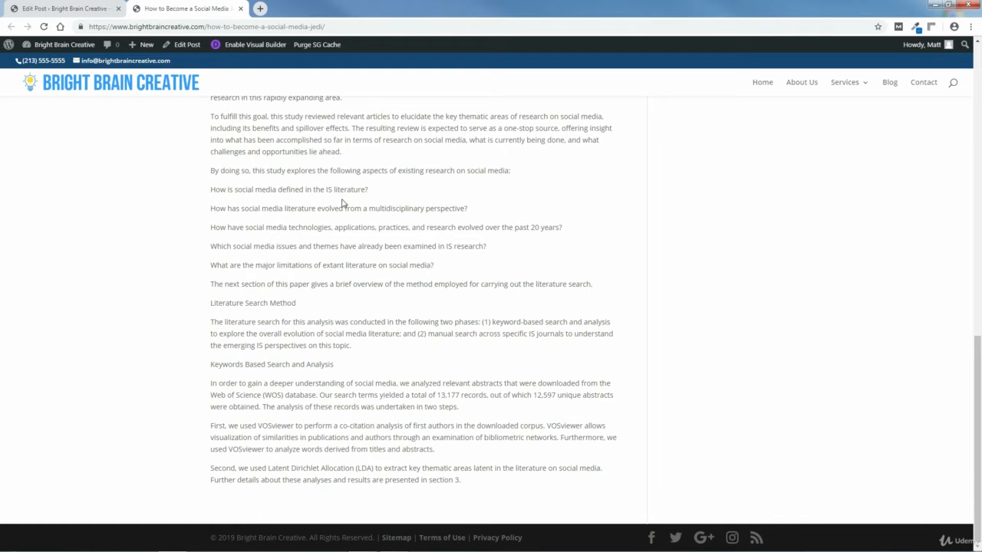
{"action": "left_click_drag", "start_coordinate": [979, 405], "coordinate": [980, 289]}
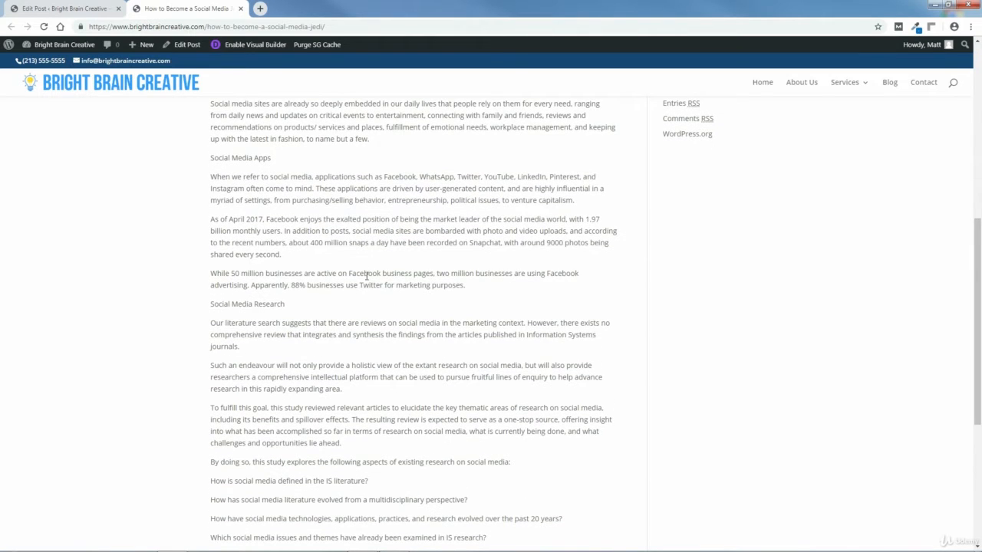
{"action": "left_click_drag", "start_coordinate": [979, 322], "coordinate": [978, 102]}
Return to the post editor and format the "Introduction" line as Heading 2.
{"action": "left_click", "coordinate": [58, 9]}
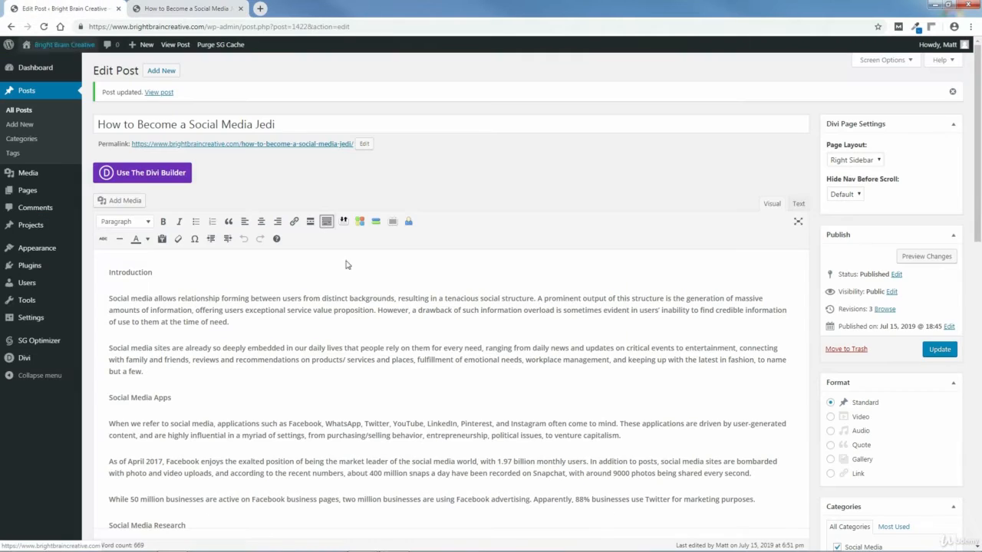
{"action": "mouse_move", "coordinate": [979, 169]}
{"action": "left_mouse_down"}
{"action": "mouse_move", "coordinate": [979, 201]}
{"action": "mouse_move", "coordinate": [979, 186]}
{"action": "left_mouse_up"}
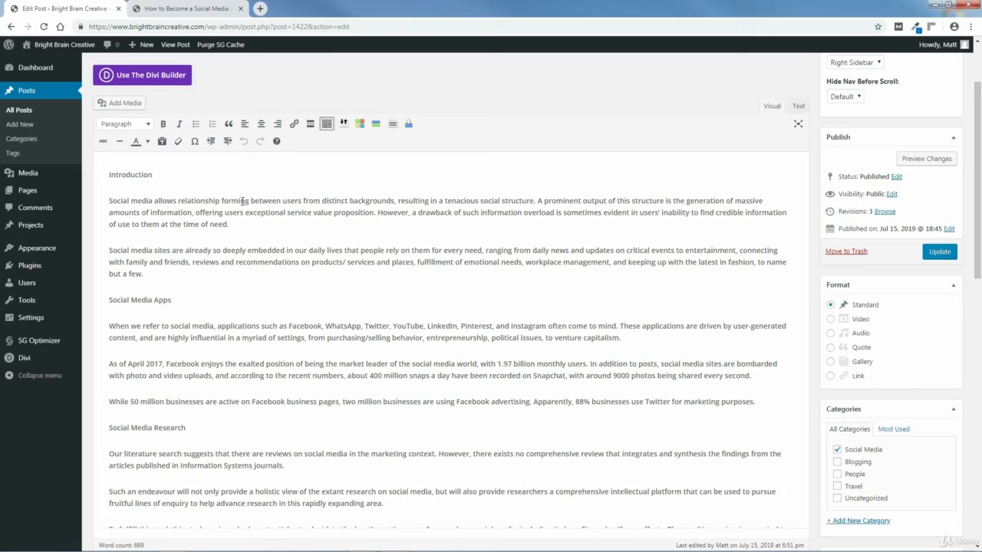
{"action": "left_click_drag", "start_coordinate": [155, 174], "coordinate": [107, 175]}
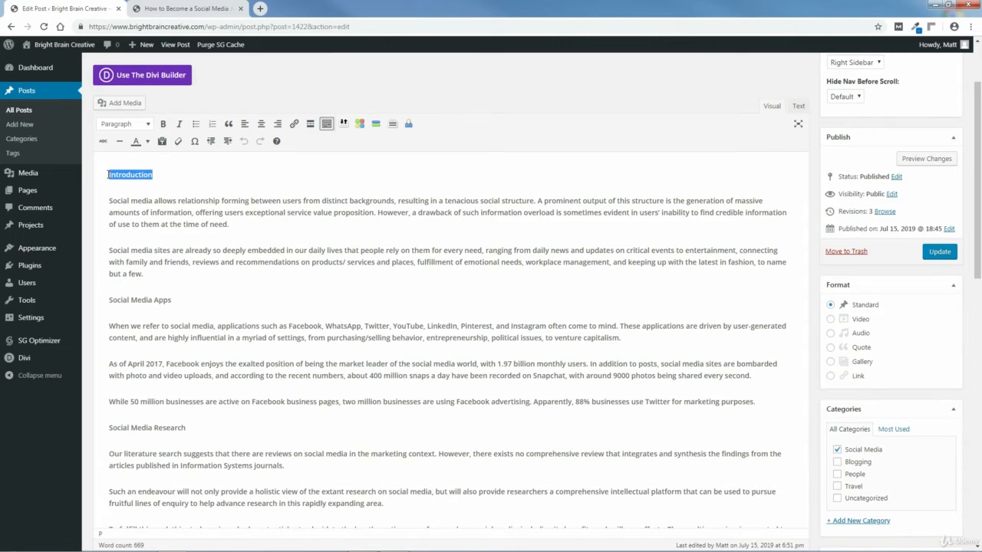
{"action": "left_click", "coordinate": [138, 126]}
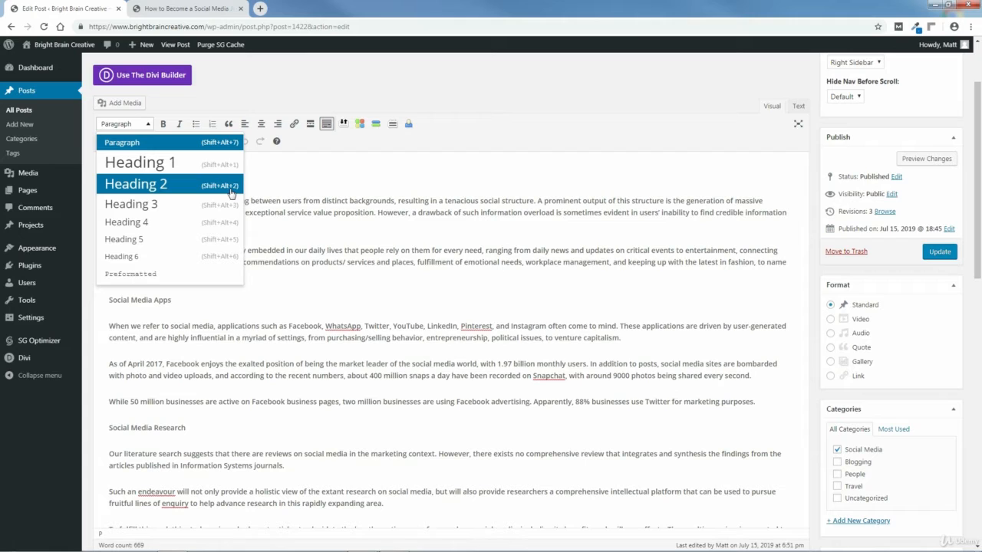
{"action": "left_click", "coordinate": [153, 188]}
Format the "Social Media Apps" line as Heading 2.
{"action": "left_click_drag", "start_coordinate": [172, 299], "coordinate": [109, 300]}
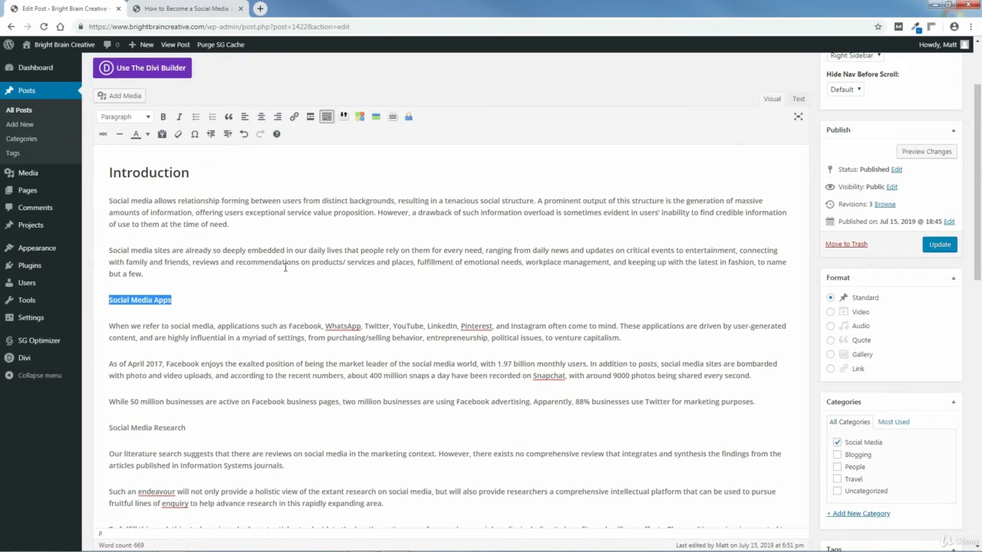
{"action": "key", "text": "alt+shift+2"}
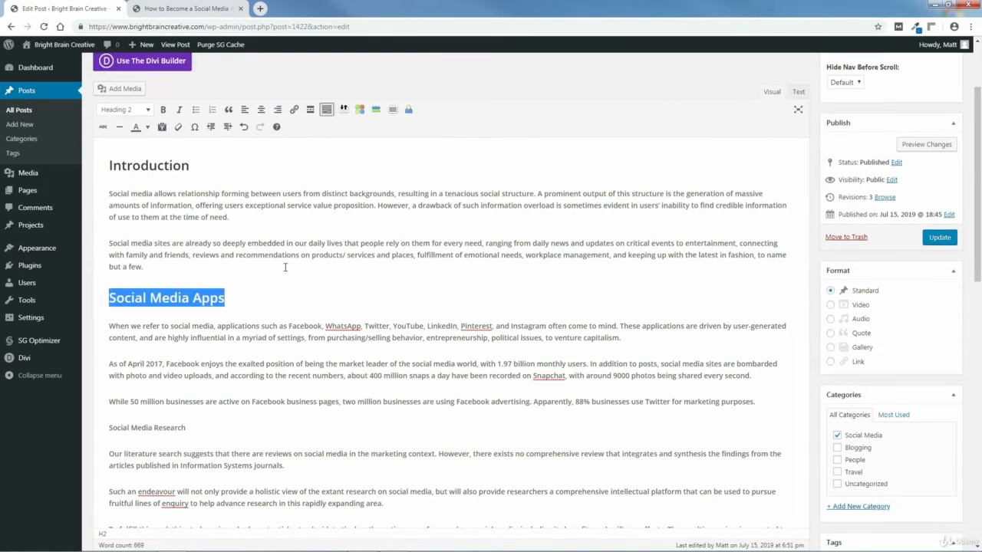
{"action": "left_click", "coordinate": [242, 295]}
{"action": "left_click_drag", "start_coordinate": [227, 297], "coordinate": [120, 299]}
{"action": "left_click", "coordinate": [248, 301]}
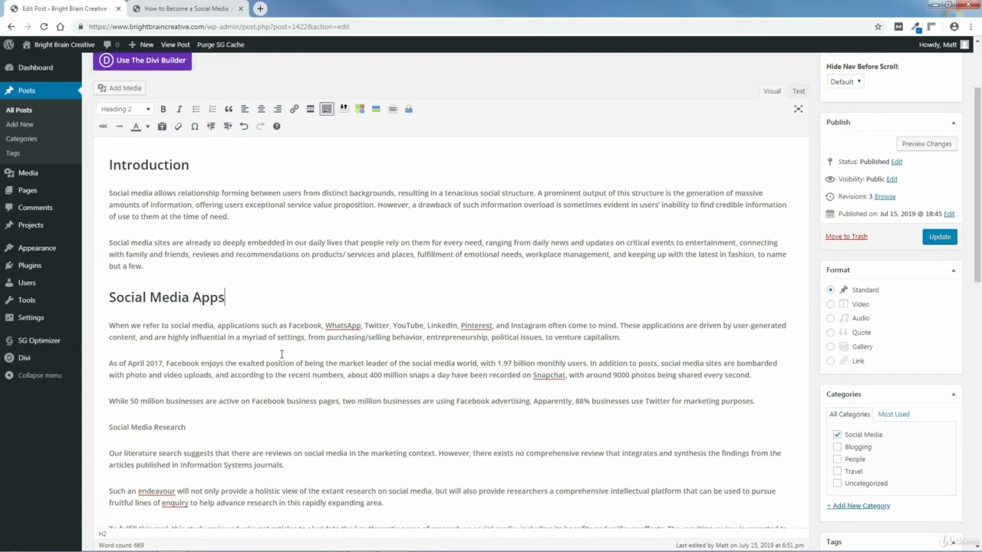
Format the "Social Media Research" line as Heading 2.
{"action": "scroll", "coordinate": [281, 353], "scroll_direction": "down", "scroll_amount": 1}
{"action": "left_click_drag", "start_coordinate": [190, 326], "coordinate": [109, 330]}
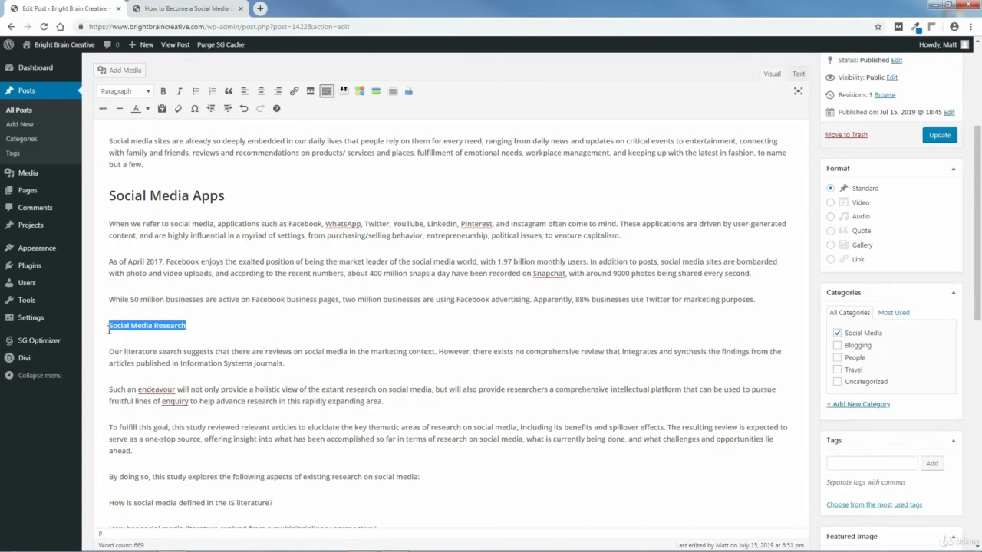
{"action": "key", "text": "shift+alt+2"}
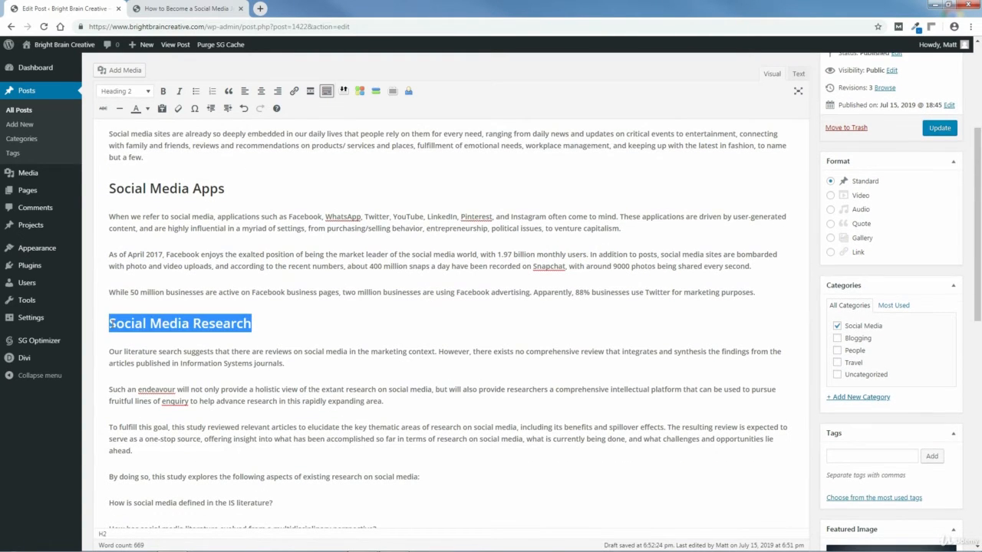
Format the "Literature Search Method" line as Heading 2.
{"action": "scroll", "coordinate": [310, 322], "scroll_direction": "down", "scroll_amount": 1}
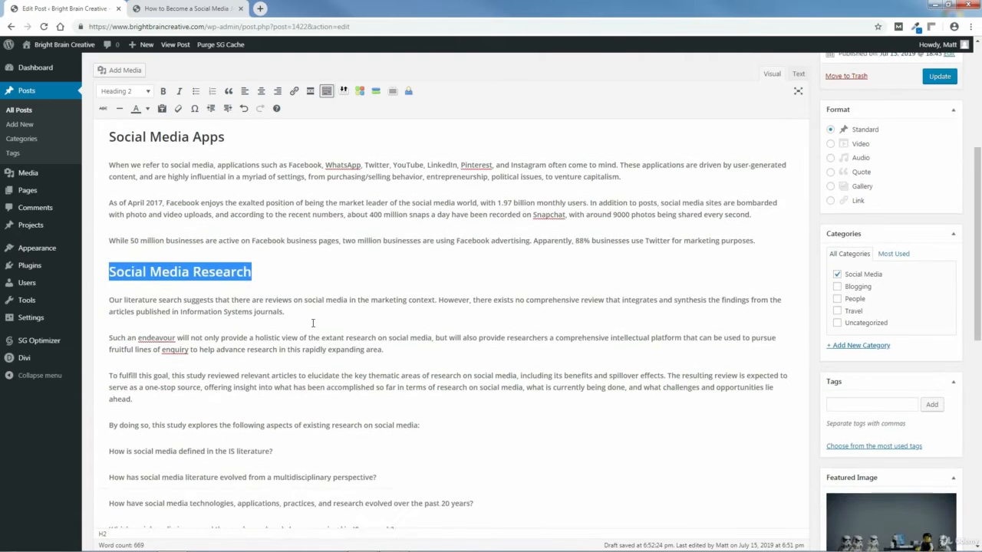
{"action": "scroll", "coordinate": [347, 332], "scroll_direction": "down", "scroll_amount": 1}
{"action": "scroll", "coordinate": [349, 332], "scroll_direction": "down", "scroll_amount": 1}
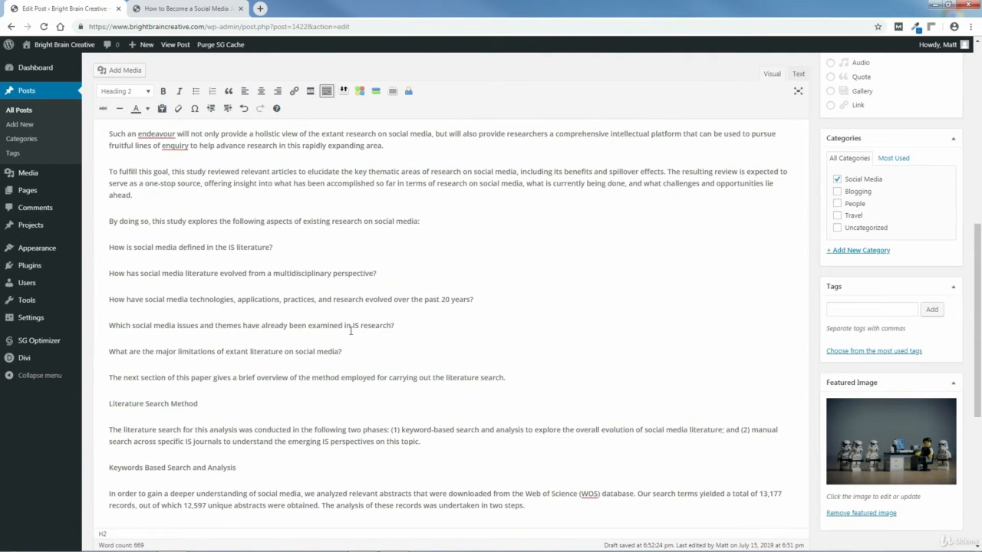
{"action": "scroll", "coordinate": [349, 363], "scroll_direction": "down", "scroll_amount": 3}
{"action": "left_click_drag", "start_coordinate": [198, 302], "coordinate": [96, 307]}
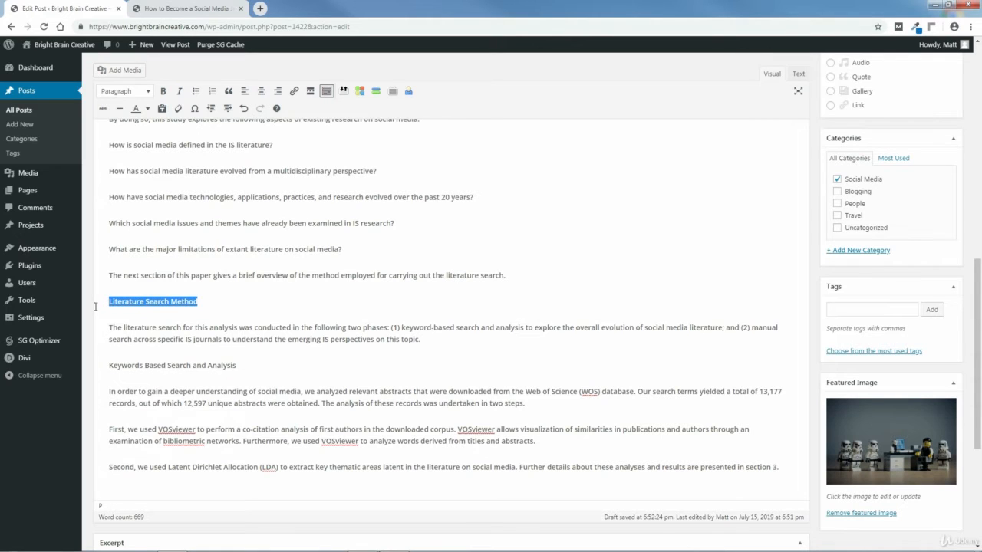
{"action": "key", "text": "alt+shift+2"}
Format the "Keywords Based Search and Analysis" line as Heading 2.
{"action": "left_click_drag", "start_coordinate": [243, 374], "coordinate": [109, 382]}
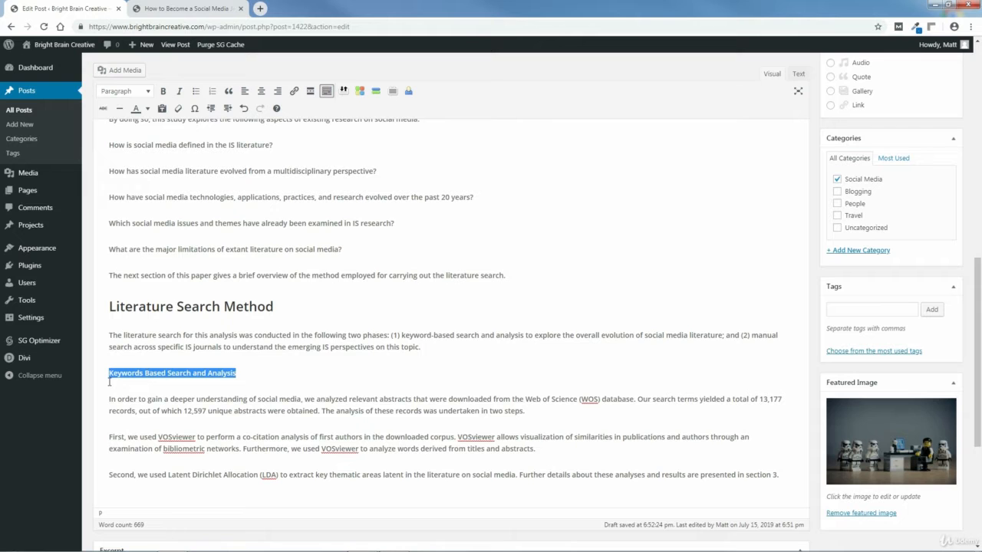
{"action": "key", "text": "alt+shift+2"}
{"action": "left_click_drag", "start_coordinate": [352, 335], "coordinate": [356, 335]}
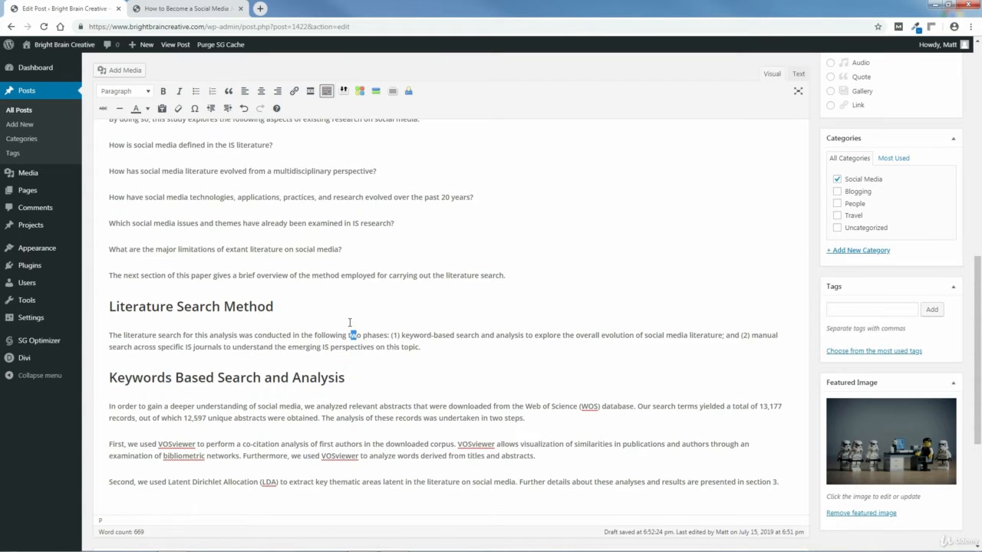
{"action": "left_click", "coordinate": [711, 285]}
Make the words "social structure" in the first Introduction paragraph bold and colour them red.
{"action": "scroll", "coordinate": [675, 268], "scroll_direction": "up", "scroll_amount": 10}
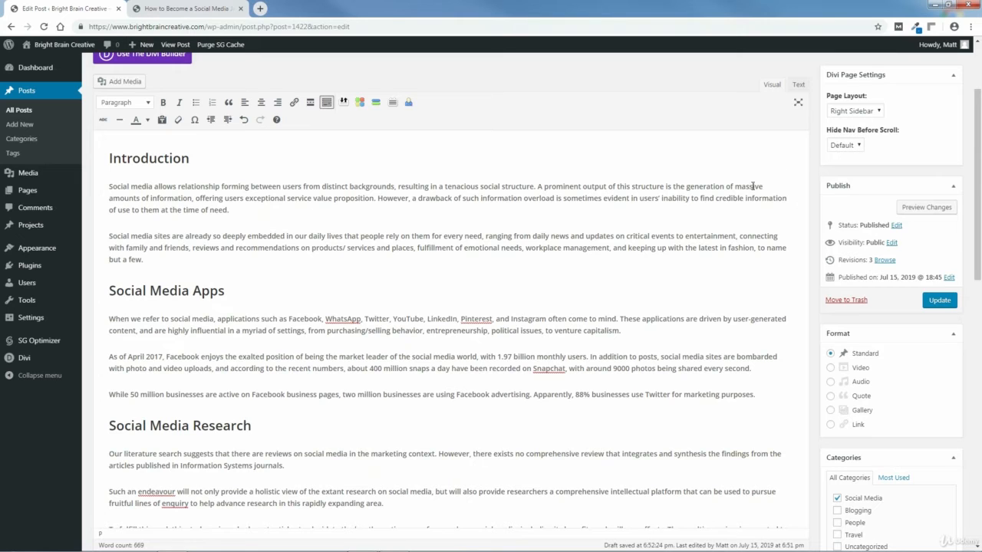
{"action": "scroll", "coordinate": [460, 184], "scroll_direction": "up", "scroll_amount": 1}
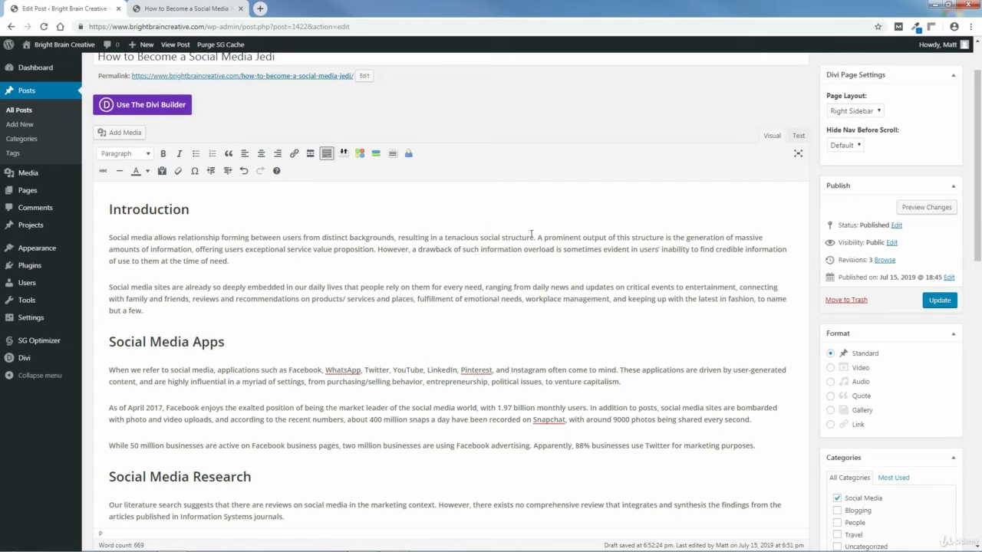
{"action": "left_click_drag", "start_coordinate": [535, 237], "coordinate": [483, 238]}
{"action": "left_click", "coordinate": [163, 153]}
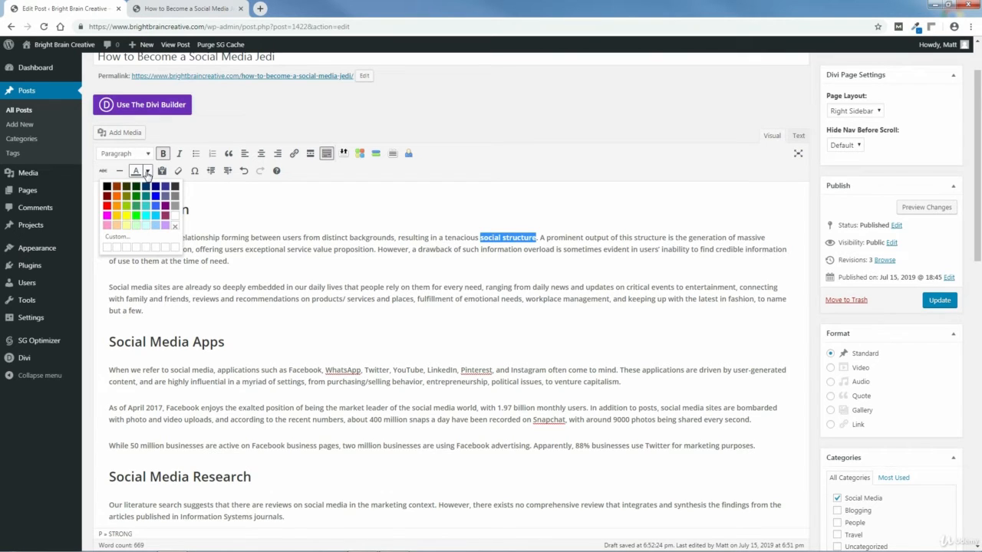
{"action": "left_click", "coordinate": [107, 205]}
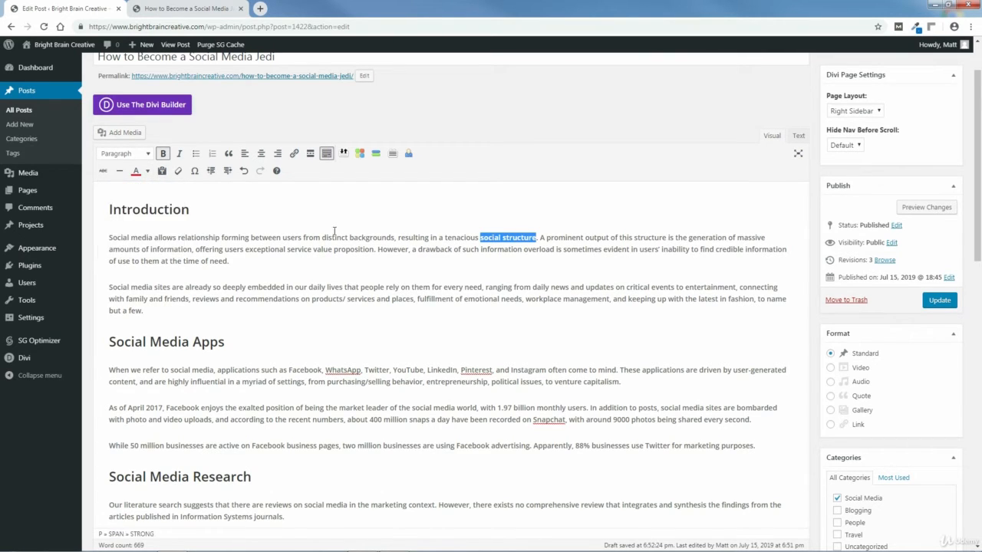
{"action": "left_click", "coordinate": [566, 237]}
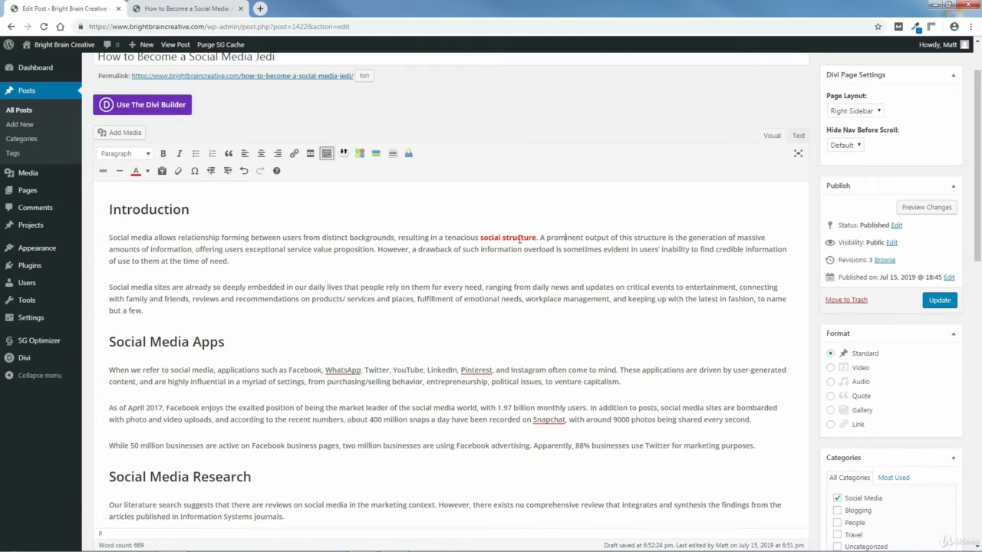
Recolour the bold words "social structure" with the custom orange text colour eb860c.
{"action": "left_click_drag", "start_coordinate": [537, 237], "coordinate": [489, 240]}
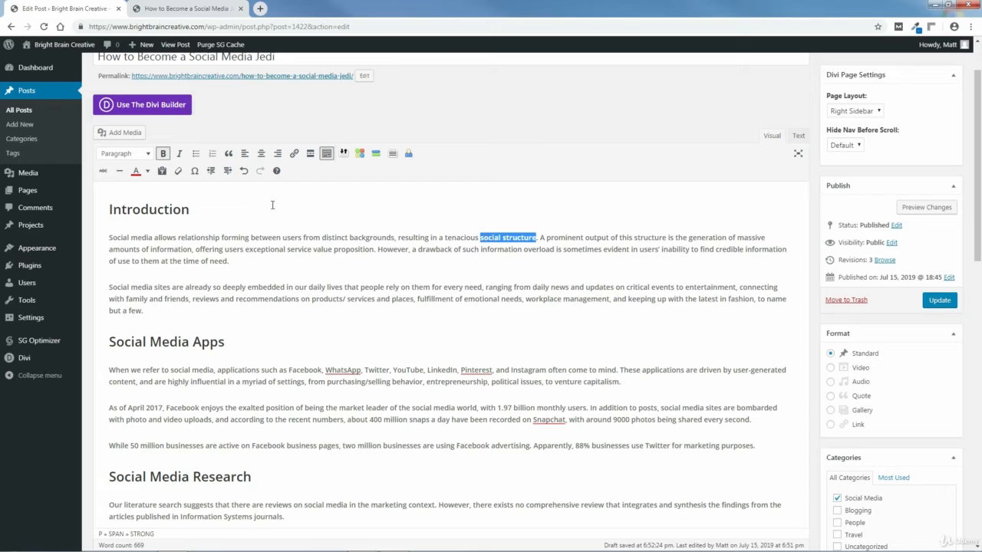
{"action": "left_click", "coordinate": [147, 171]}
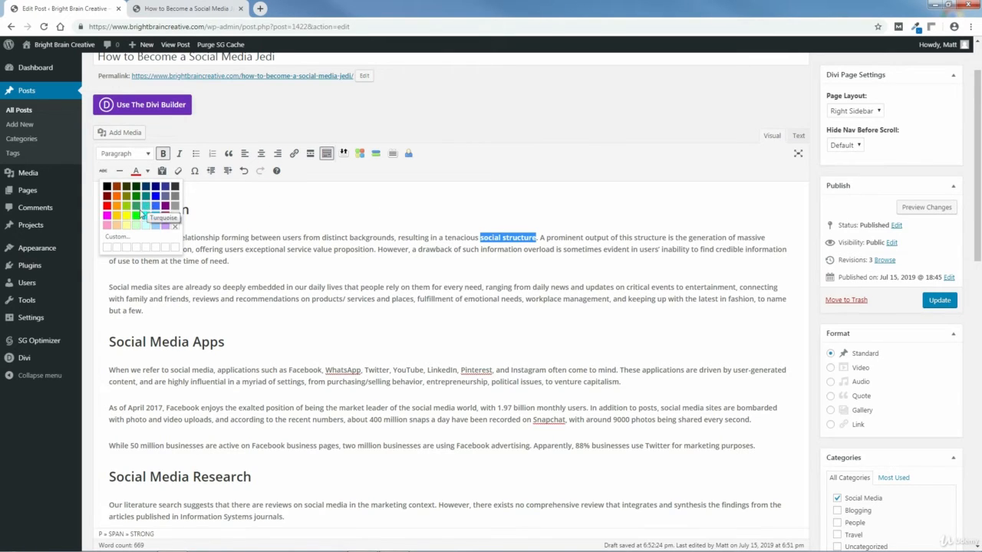
{"action": "left_click", "coordinate": [113, 239]}
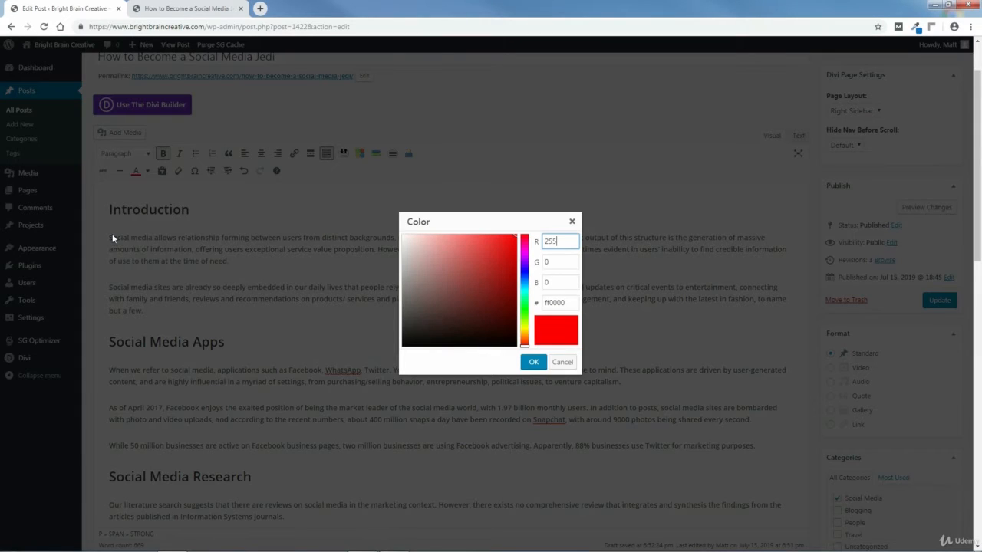
{"action": "left_click", "coordinate": [524, 331]}
{"action": "mouse_move", "coordinate": [523, 332]}
{"action": "left_mouse_down"}
{"action": "mouse_move", "coordinate": [525, 245]}
{"action": "mouse_move", "coordinate": [521, 282]}
{"action": "left_mouse_up"}
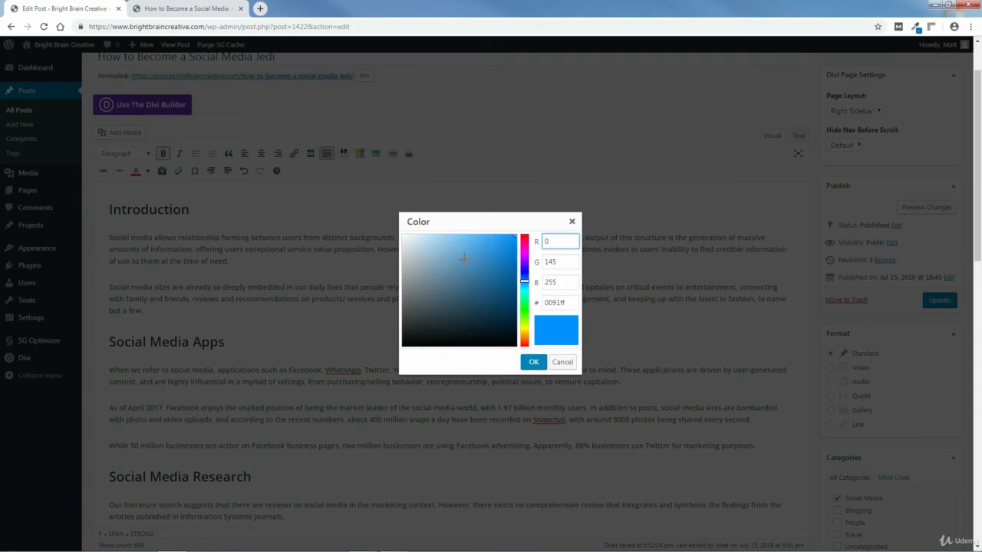
{"action": "mouse_move", "coordinate": [463, 259]}
{"action": "left_mouse_down"}
{"action": "mouse_move", "coordinate": [508, 281]}
{"action": "mouse_move", "coordinate": [491, 248]}
{"action": "mouse_move", "coordinate": [511, 241]}
{"action": "left_mouse_up"}
{"action": "left_click_drag", "start_coordinate": [524, 283], "coordinate": [525, 333]}
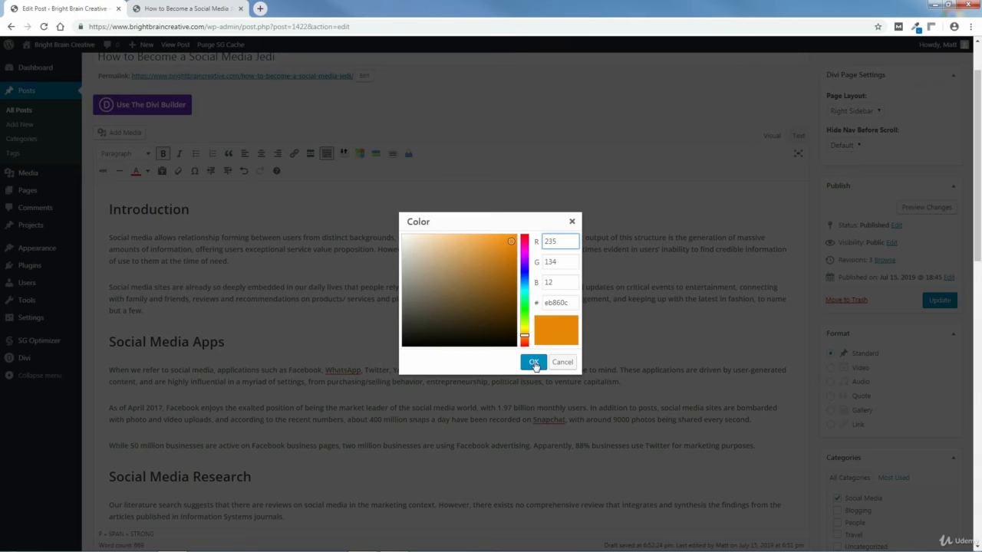
{"action": "left_click", "coordinate": [535, 363]}
{"action": "left_click", "coordinate": [541, 223]}
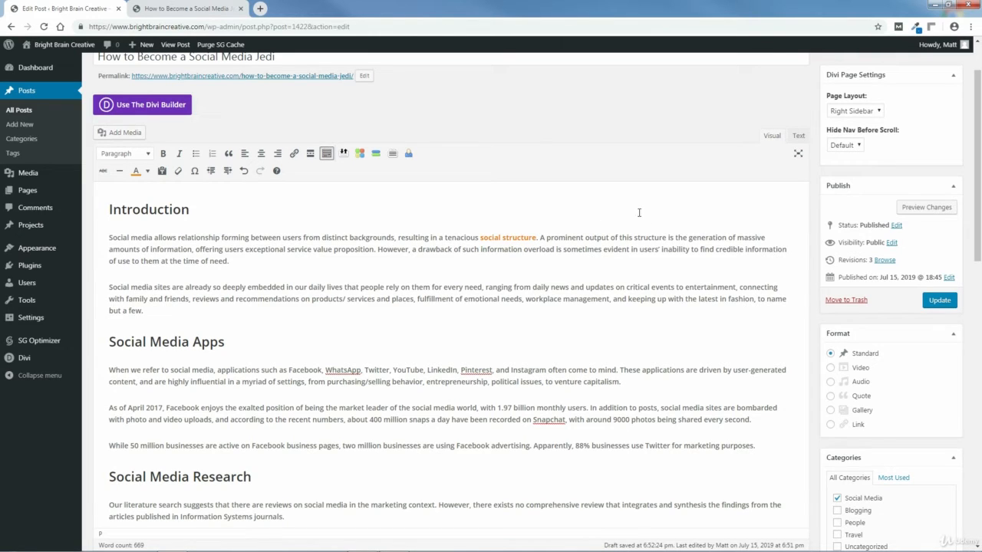
Apply the same custom orange text colour to the word "massive" in the first Introduction paragraph.
{"action": "left_click_drag", "start_coordinate": [767, 238], "coordinate": [740, 238]}
{"action": "left_click", "coordinate": [767, 238]}
{"action": "left_click", "coordinate": [135, 172]}
{"action": "left_click", "coordinate": [737, 264]}
Start a link on the word "YouTube" in the Social Media Apps section and copy the youtube.com address from a temporary browser tab.
{"action": "left_click_drag", "start_coordinate": [423, 369], "coordinate": [405, 371]}
{"action": "left_click", "coordinate": [294, 154]}
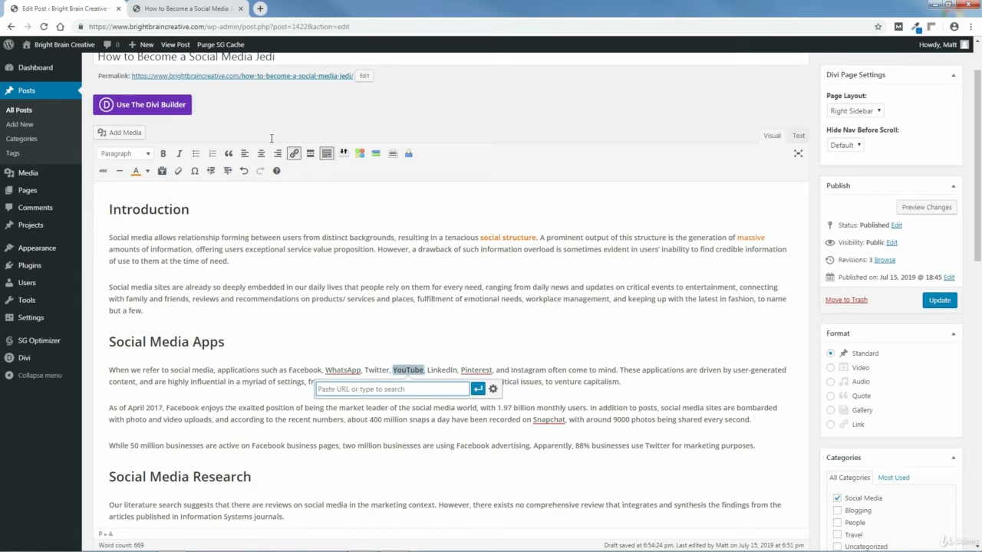
{"action": "left_click", "coordinate": [260, 8]}
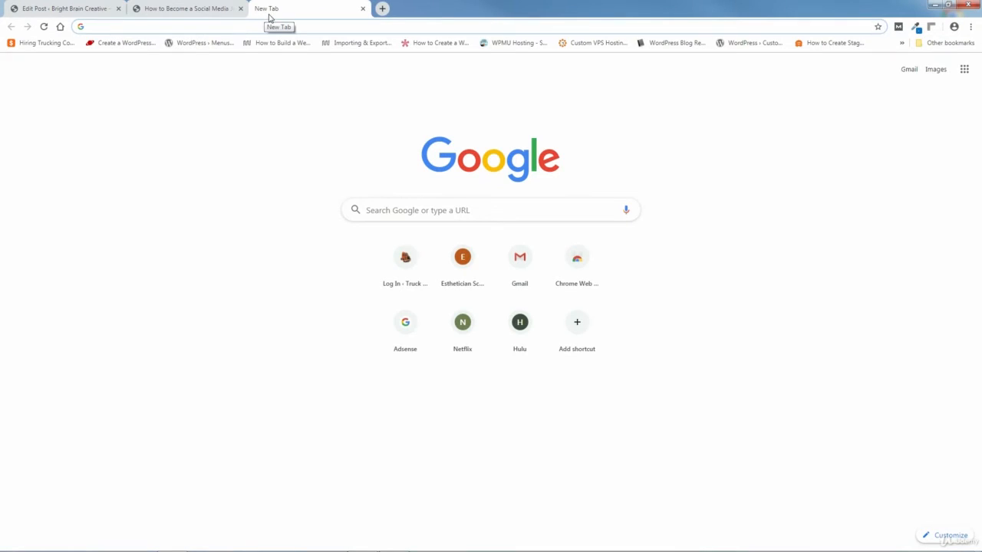
{"action": "type", "text": "yo"}
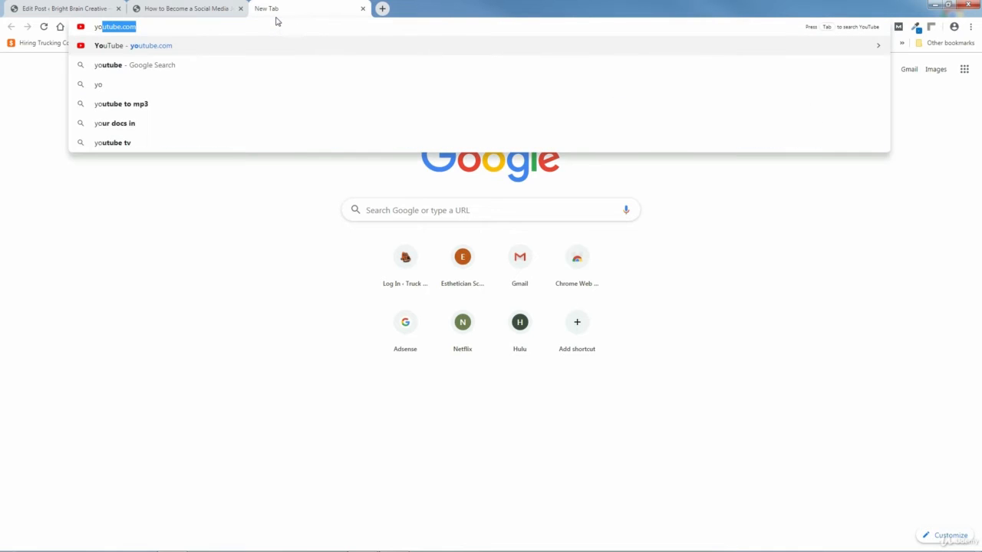
{"action": "type", "text": "utube.com"}
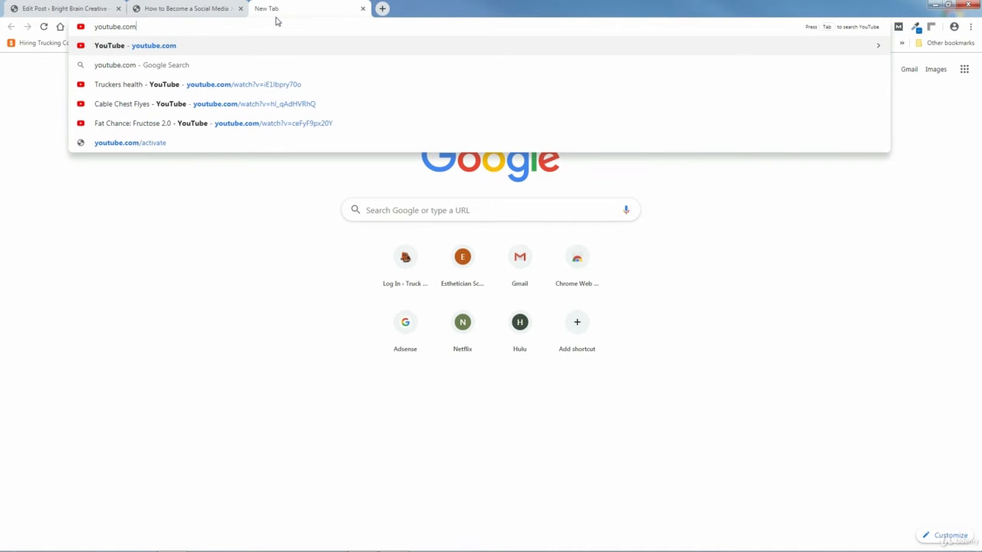
{"action": "key", "text": "Return"}
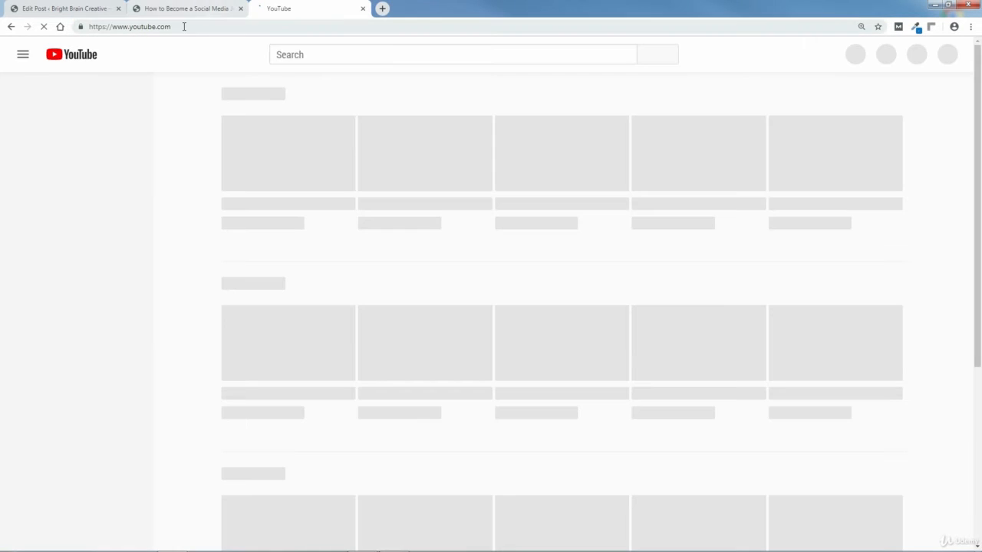
{"action": "left_click_drag", "start_coordinate": [175, 27], "coordinate": [90, 28]}
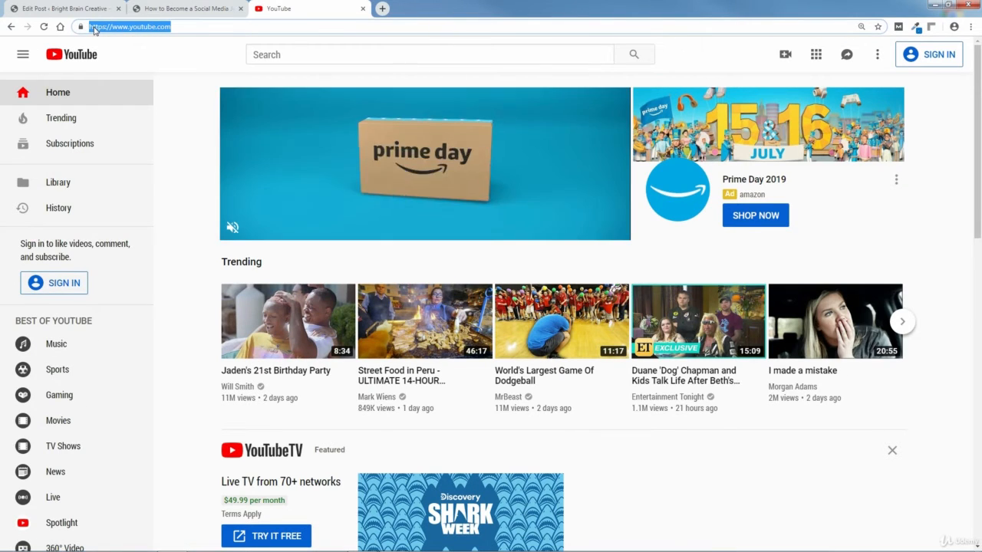
{"action": "right_click", "coordinate": [94, 28]}
{"action": "left_click", "coordinate": [112, 66]}
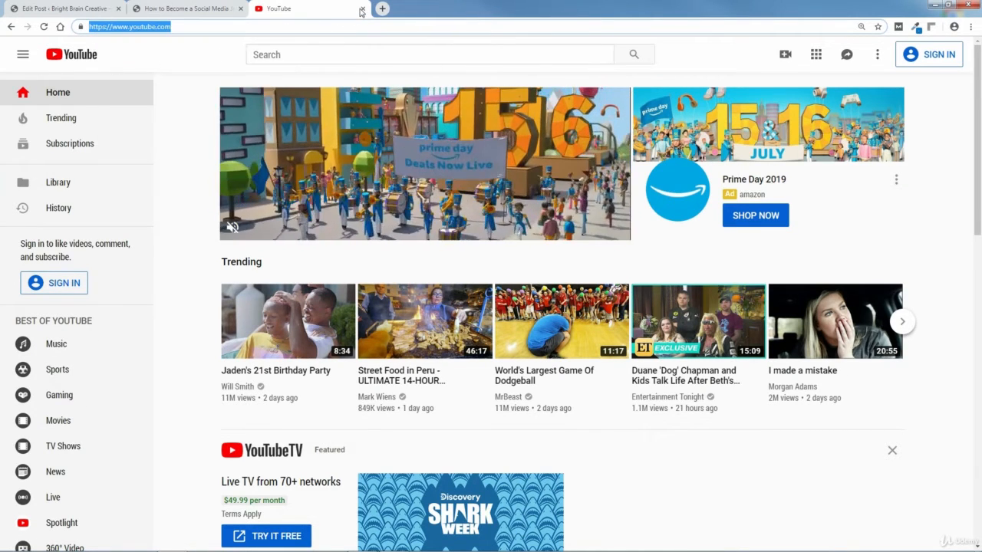
{"action": "left_click", "coordinate": [363, 9]}
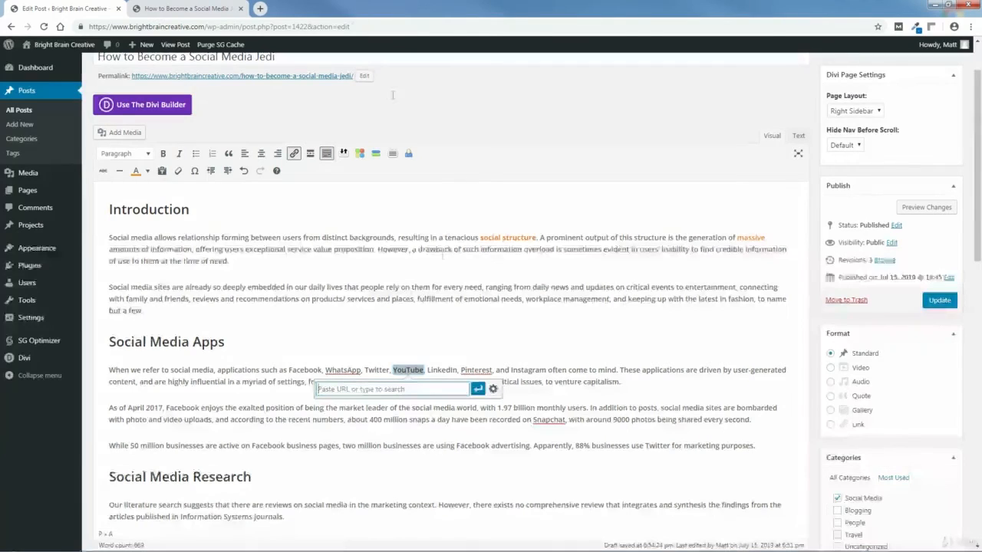
{"action": "right_click", "coordinate": [414, 391]}
{"action": "left_click", "coordinate": [435, 454]}
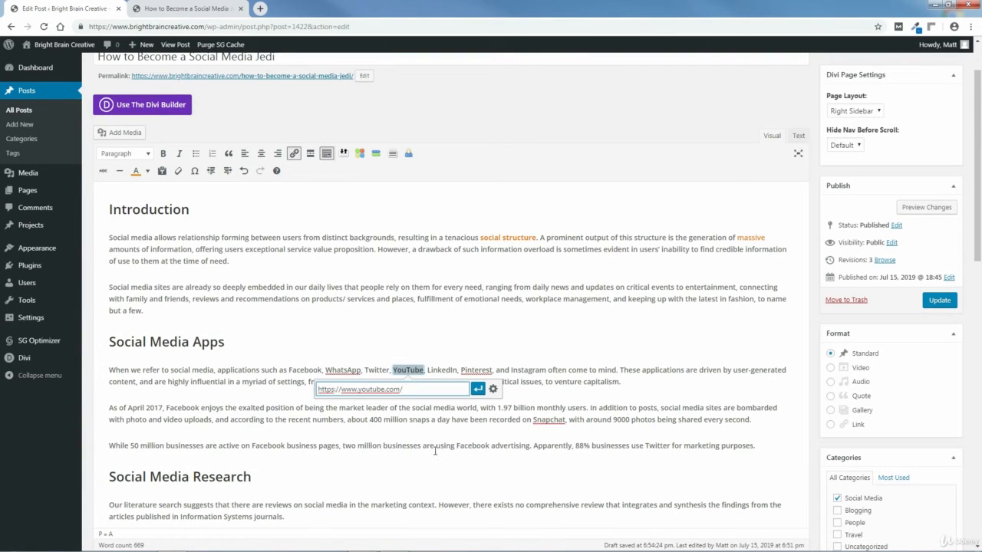
{"action": "left_click", "coordinate": [493, 389]}
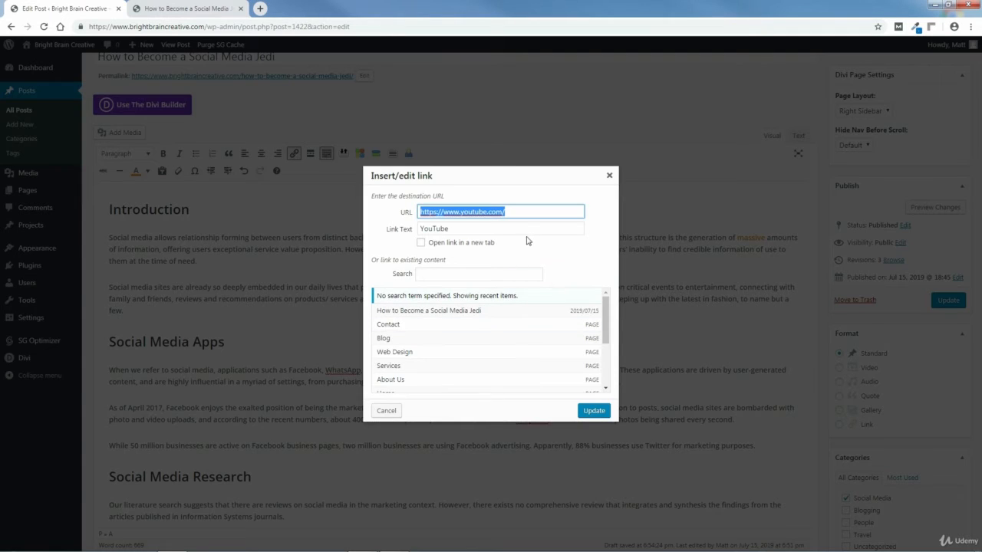
{"action": "left_click", "coordinate": [420, 244]}
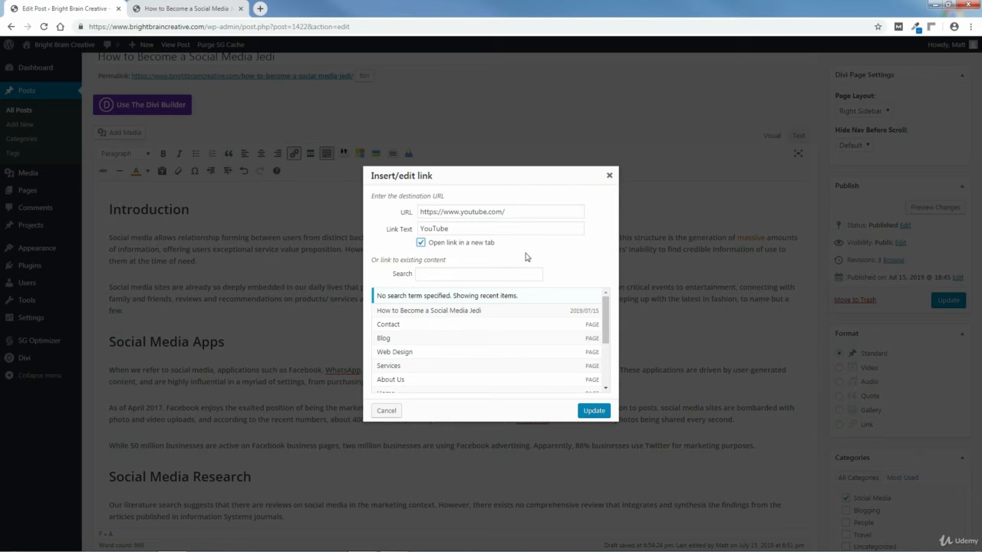
{"action": "left_click", "coordinate": [455, 228]}
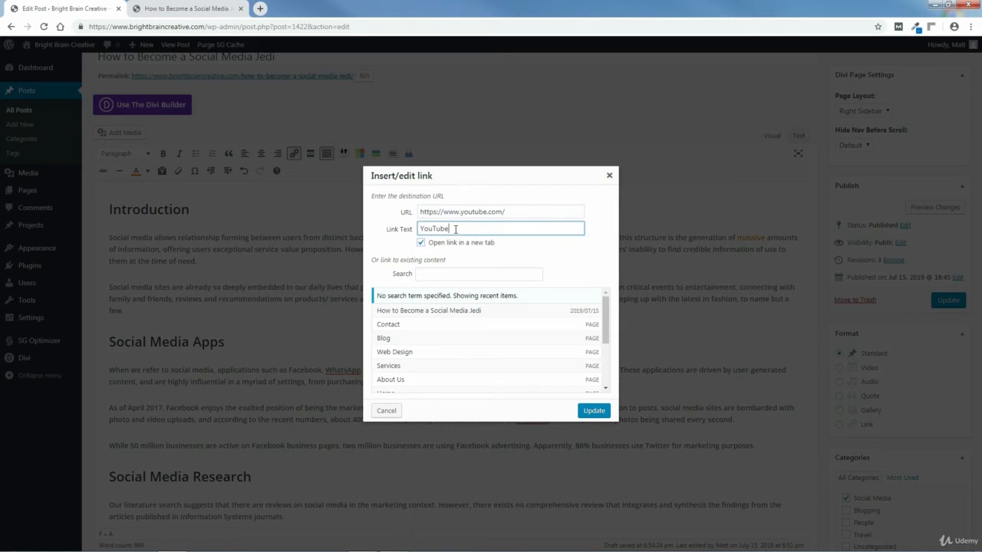
{"action": "left_click_drag", "start_coordinate": [454, 229], "coordinate": [433, 228]}
{"action": "left_click", "coordinate": [450, 229]}
{"action": "left_click_drag", "start_coordinate": [471, 229], "coordinate": [454, 230]}
{"action": "key", "text": "BackSpace"}
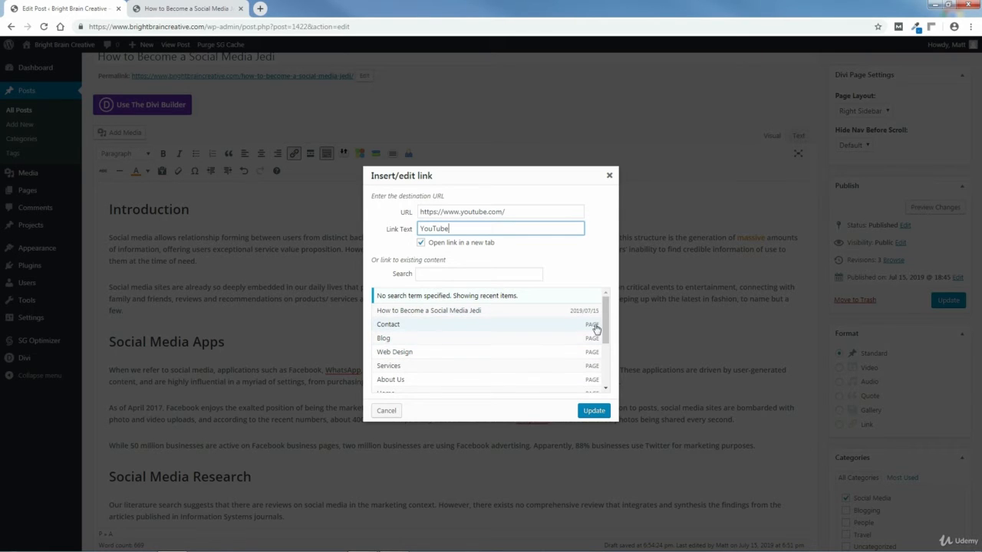
Look through the site's existing pages and posts offered as link targets, and apply the YouTube link to the text.
{"action": "left_click_drag", "start_coordinate": [605, 331], "coordinate": [611, 380]}
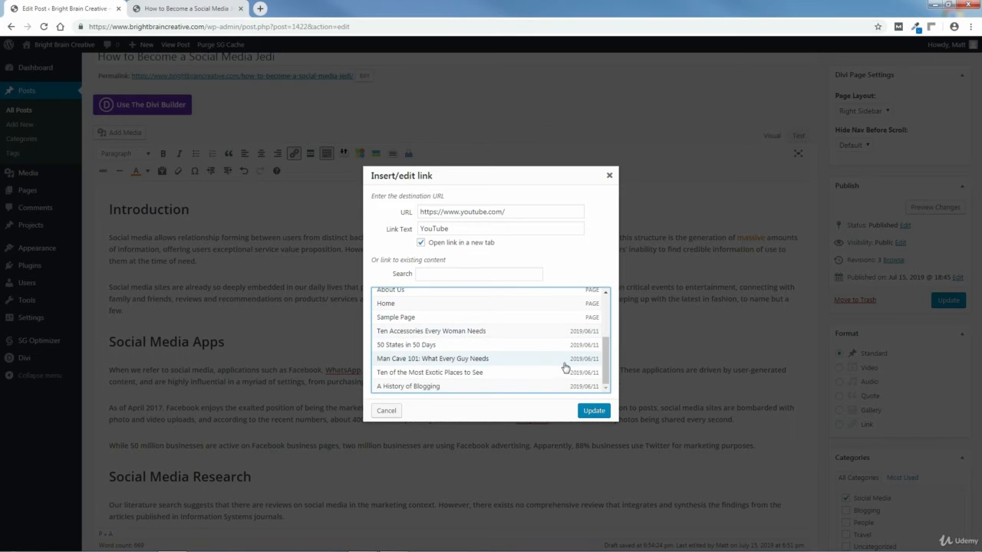
{"action": "left_click_drag", "start_coordinate": [607, 370], "coordinate": [600, 306]}
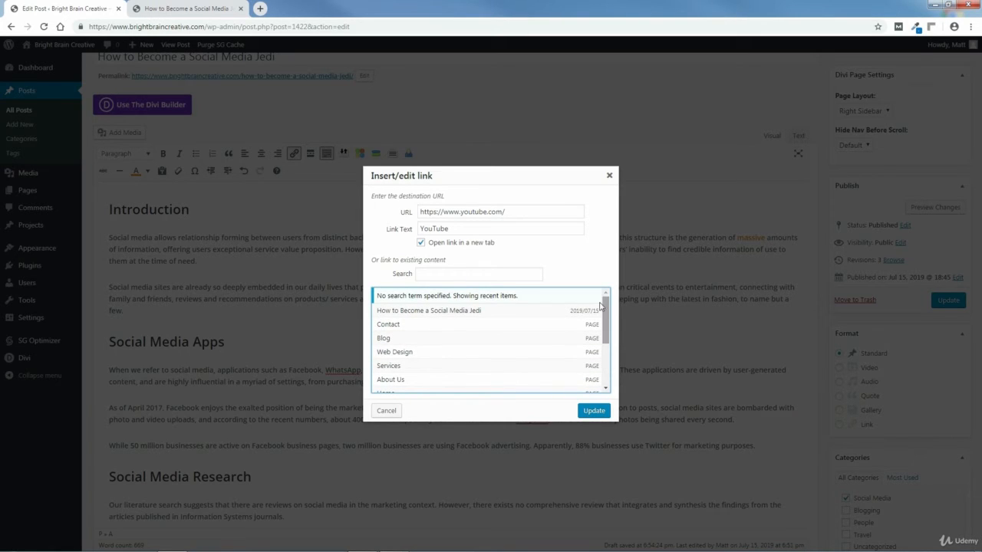
{"action": "left_click", "coordinate": [594, 411]}
{"action": "left_click", "coordinate": [444, 349]}
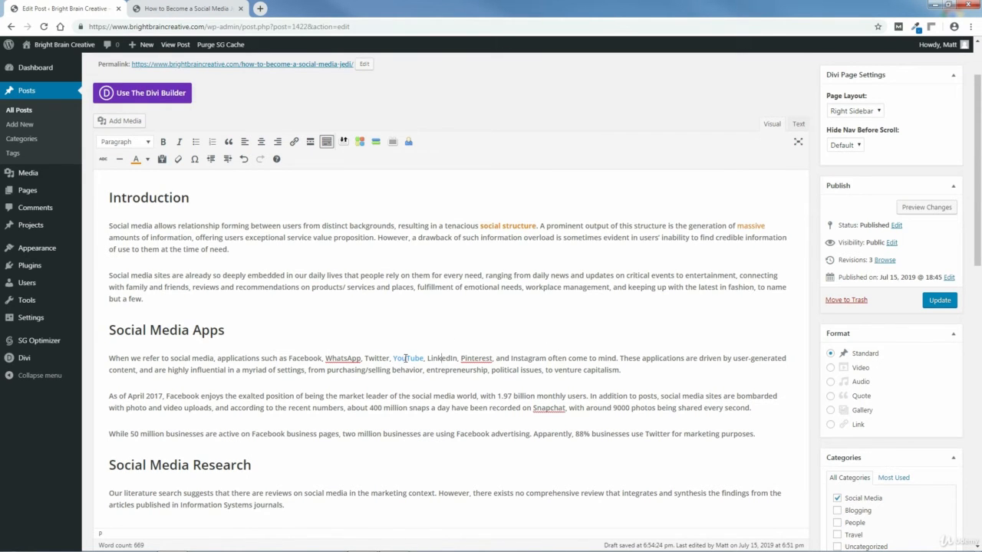
Update the post, then reload the live page and check the headings, orange words and YouTube link.
{"action": "left_click", "coordinate": [940, 301]}
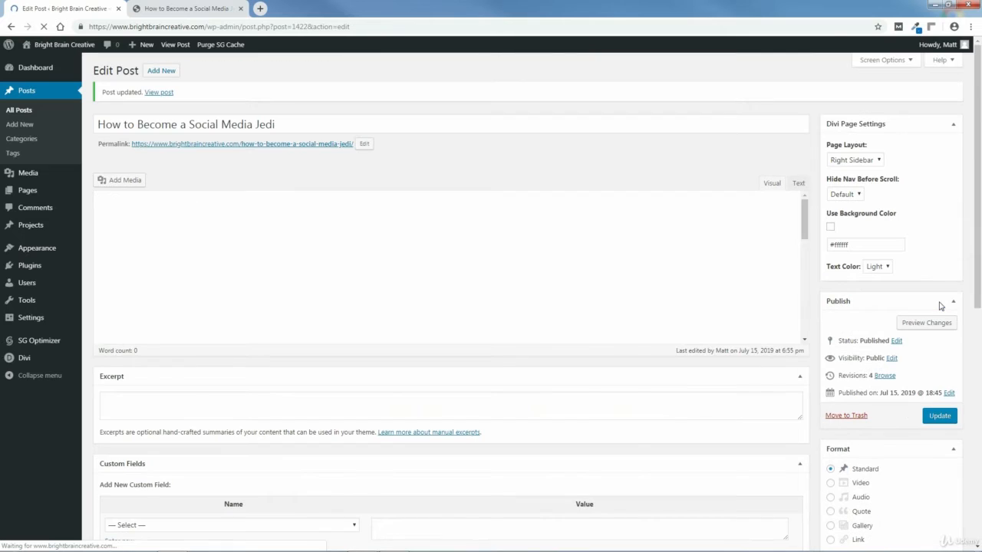
{"action": "left_click", "coordinate": [182, 8]}
{"action": "left_click", "coordinate": [44, 27]}
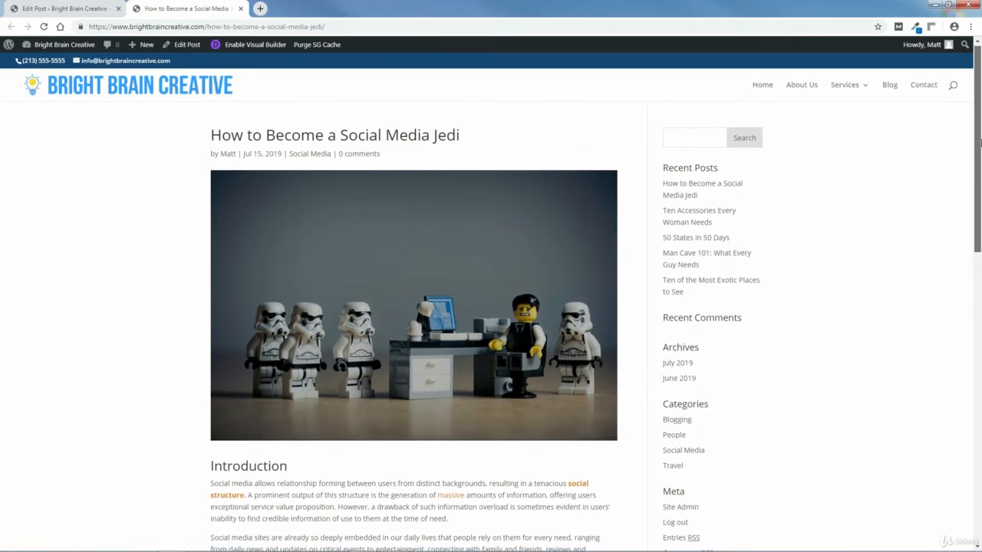
{"action": "scroll", "coordinate": [980, 212], "scroll_direction": "down", "scroll_amount": 3}
{"action": "scroll", "coordinate": [980, 212], "scroll_direction": "down", "scroll_amount": 2}
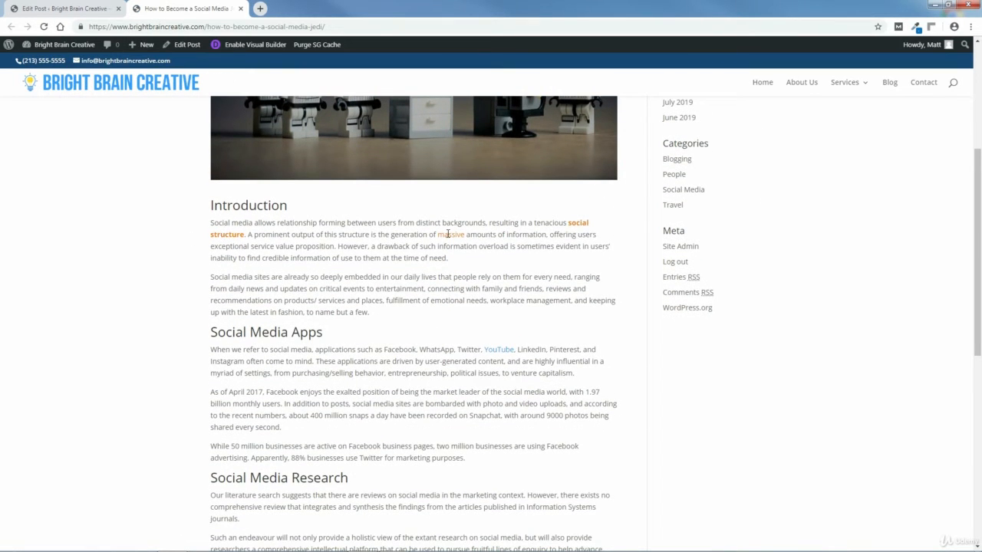
Test the YouTube link on the live post, close the tab it opens, and return to the post editor.
{"action": "left_click", "coordinate": [499, 351]}
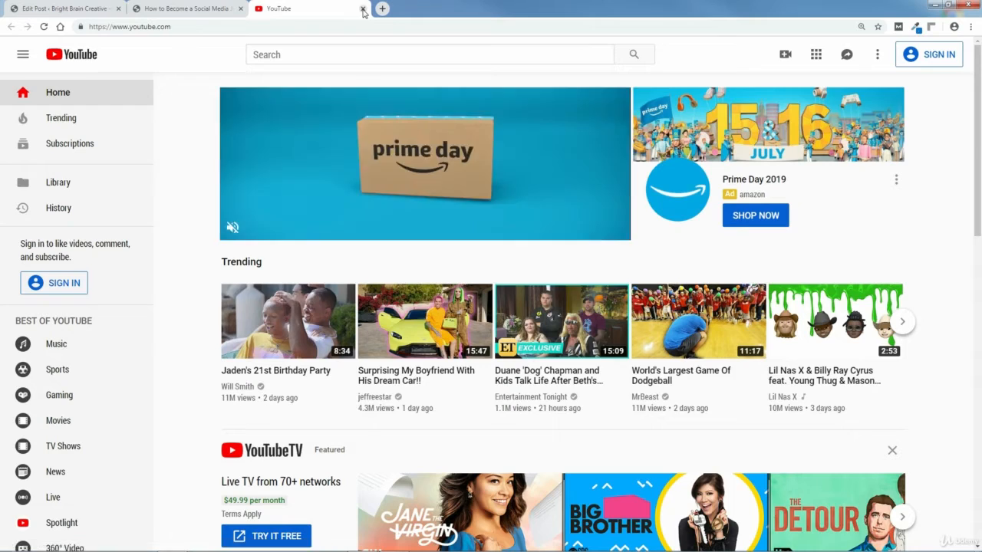
{"action": "left_click", "coordinate": [363, 9]}
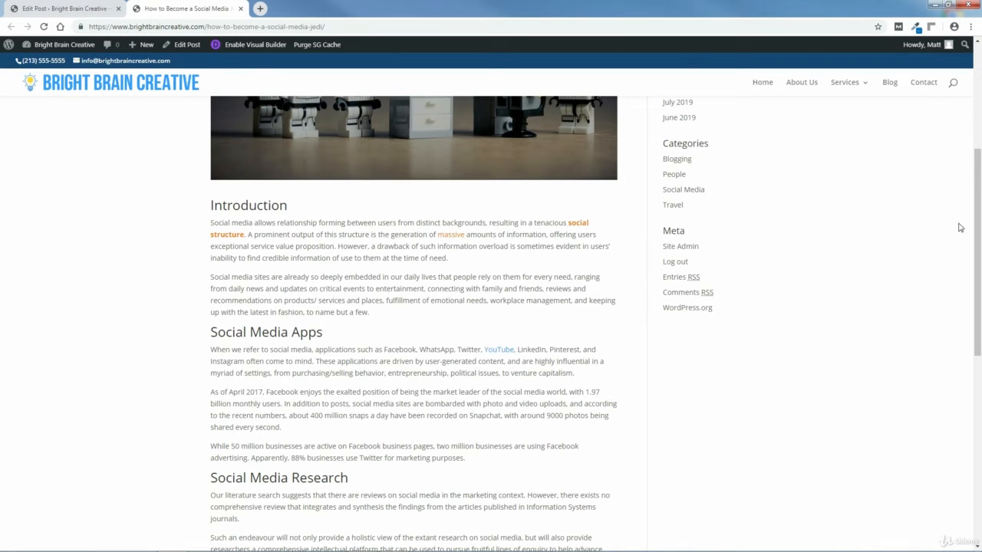
{"action": "scroll", "coordinate": [980, 228], "scroll_direction": "up", "scroll_amount": 3}
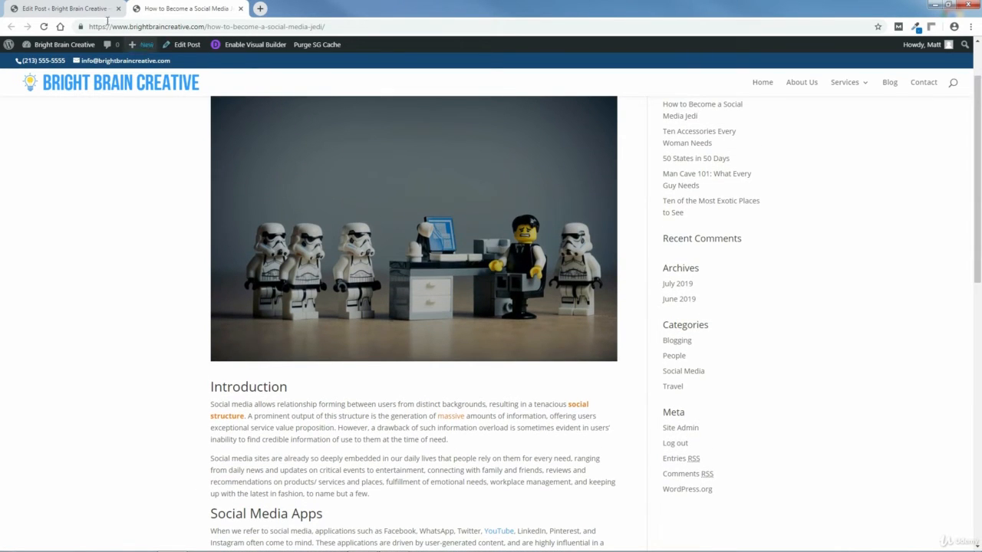
{"action": "left_click", "coordinate": [70, 11]}
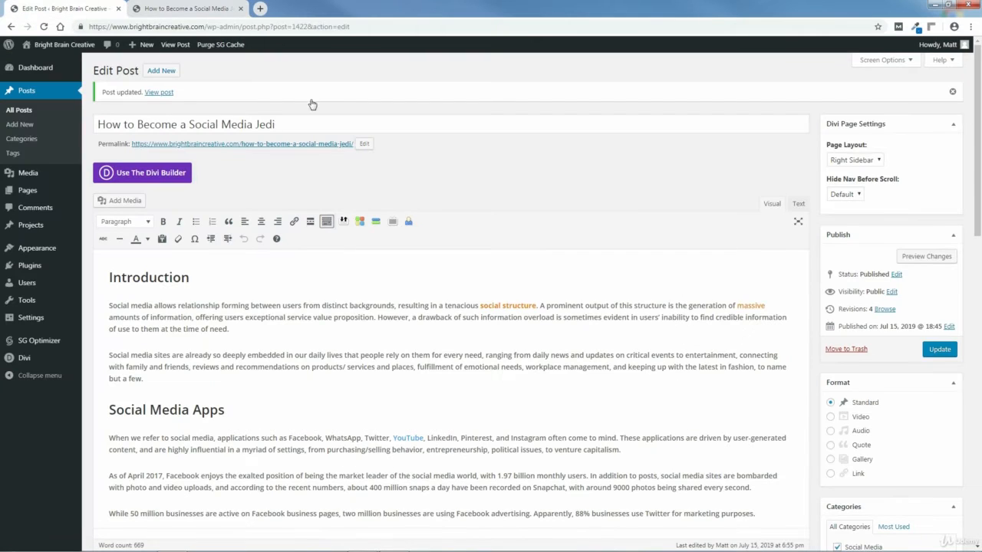
{"action": "left_click_drag", "start_coordinate": [979, 157], "coordinate": [979, 213]}
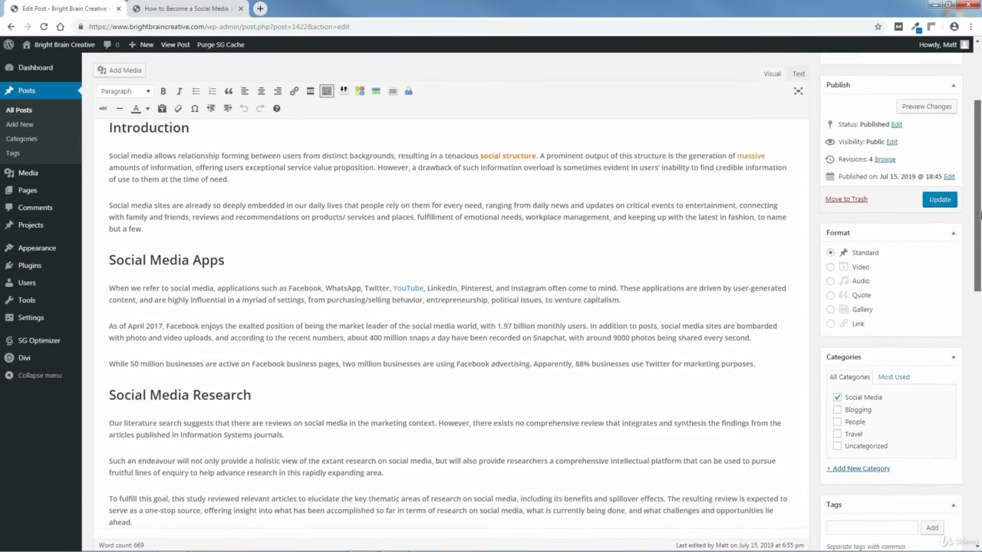
{"action": "scroll", "coordinate": [700, 217], "scroll_direction": "up", "scroll_amount": 1}
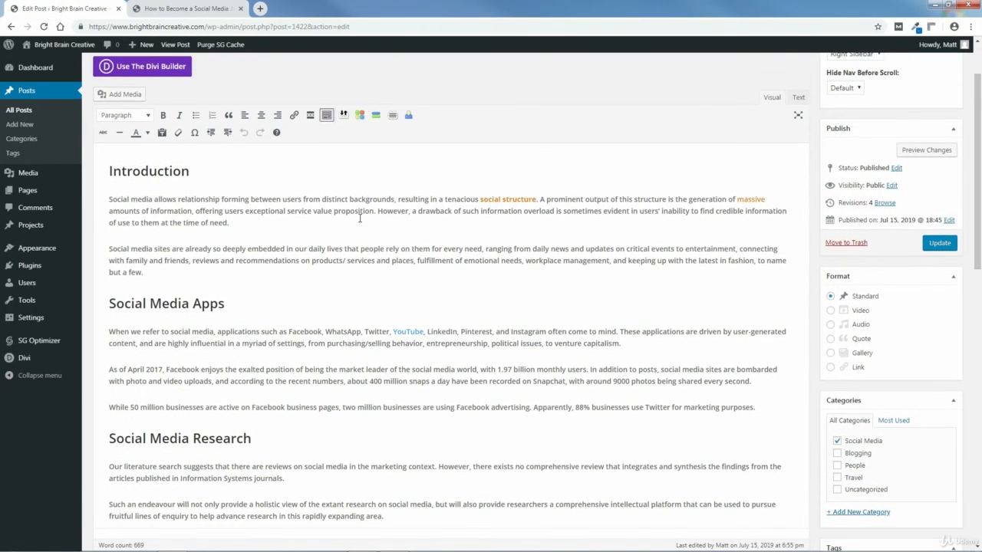
{"action": "left_click_drag", "start_coordinate": [191, 174], "coordinate": [108, 172]}
{"action": "left_click", "coordinate": [241, 284]}
Open the site's home page in a new browser tab placed after the others, and go to its team section.
{"action": "mouse_move", "coordinate": [54, 48]}
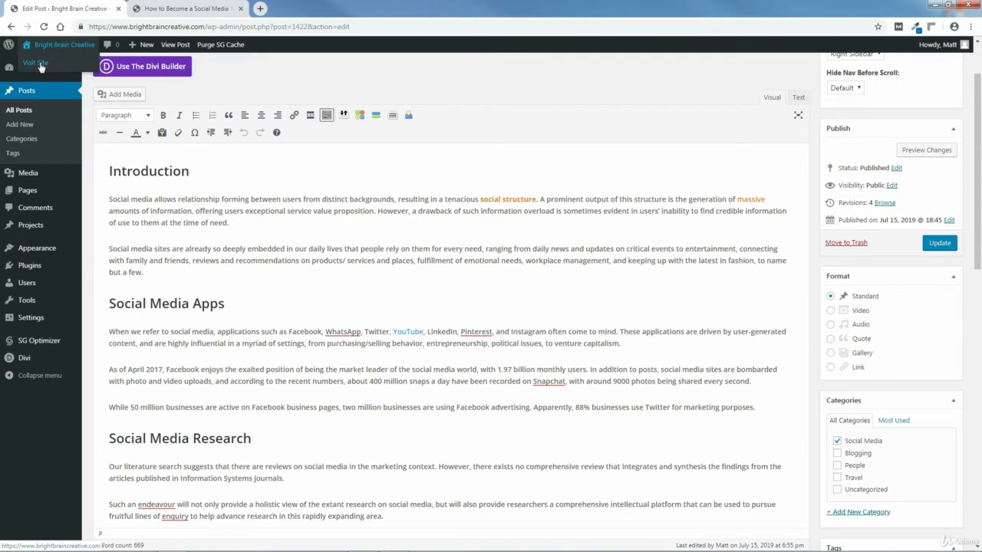
{"action": "right_click", "coordinate": [42, 65]}
{"action": "left_click", "coordinate": [79, 71]}
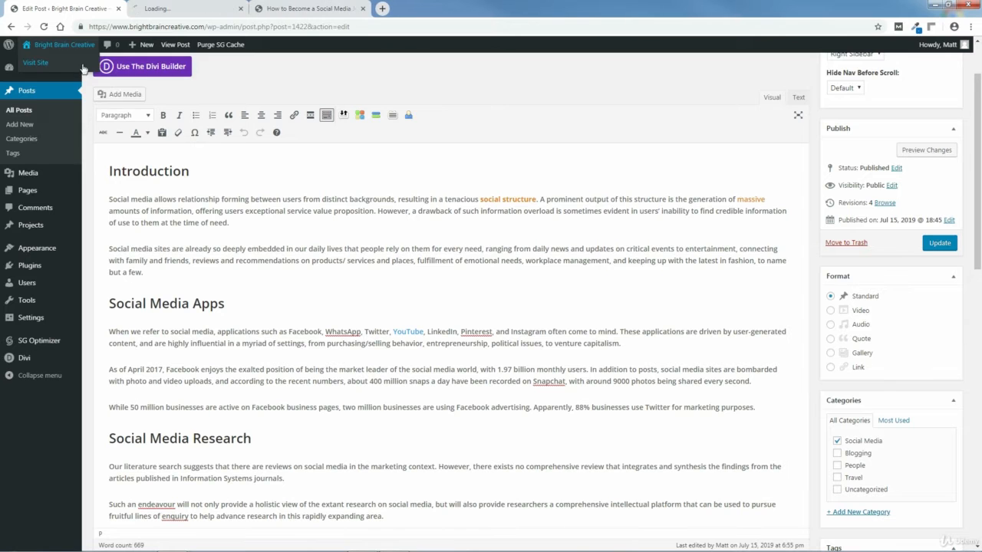
{"action": "left_click", "coordinate": [178, 7]}
{"action": "left_click_drag", "start_coordinate": [179, 8], "coordinate": [303, 8]}
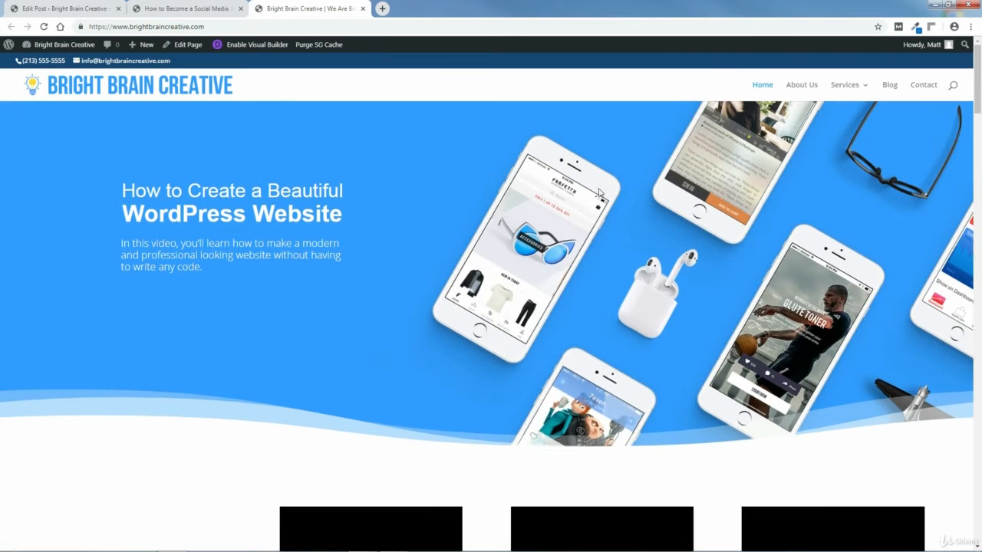
{"action": "left_click_drag", "start_coordinate": [979, 79], "coordinate": [979, 341]}
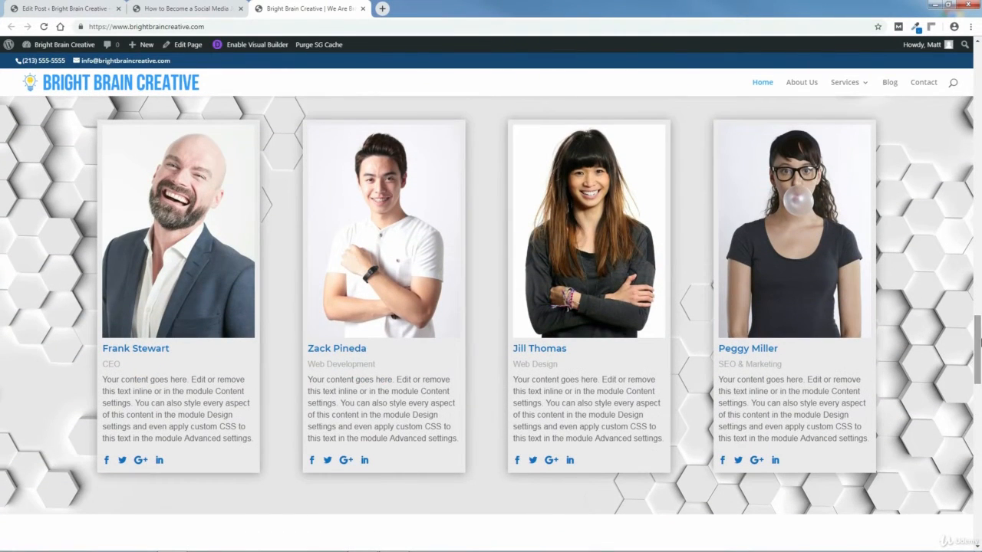
Sample the blue of the Web Development team member's Twitter icon with the colour picker, and close the home page tab.
{"action": "left_click", "coordinate": [915, 29]}
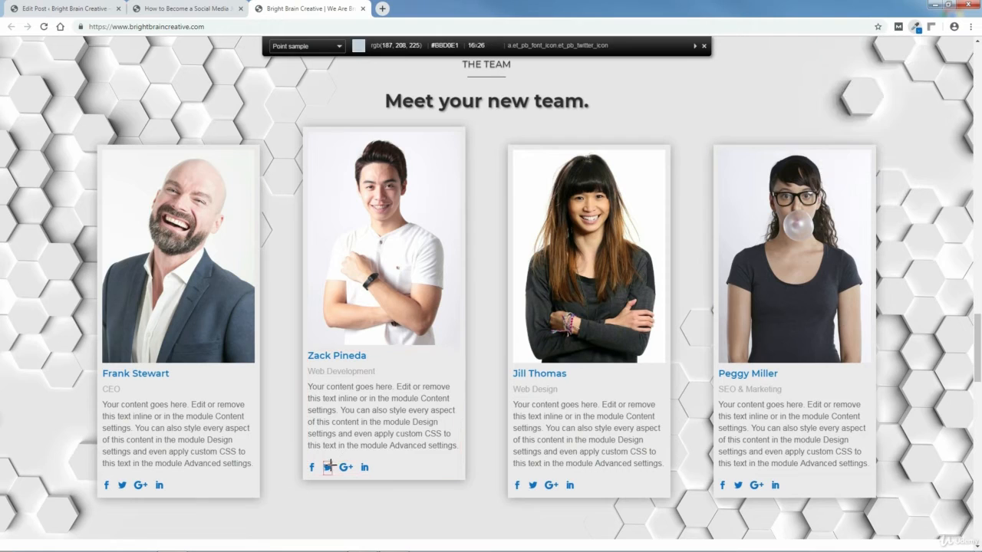
{"action": "left_click", "coordinate": [328, 467]}
{"action": "left_click", "coordinate": [328, 467]}
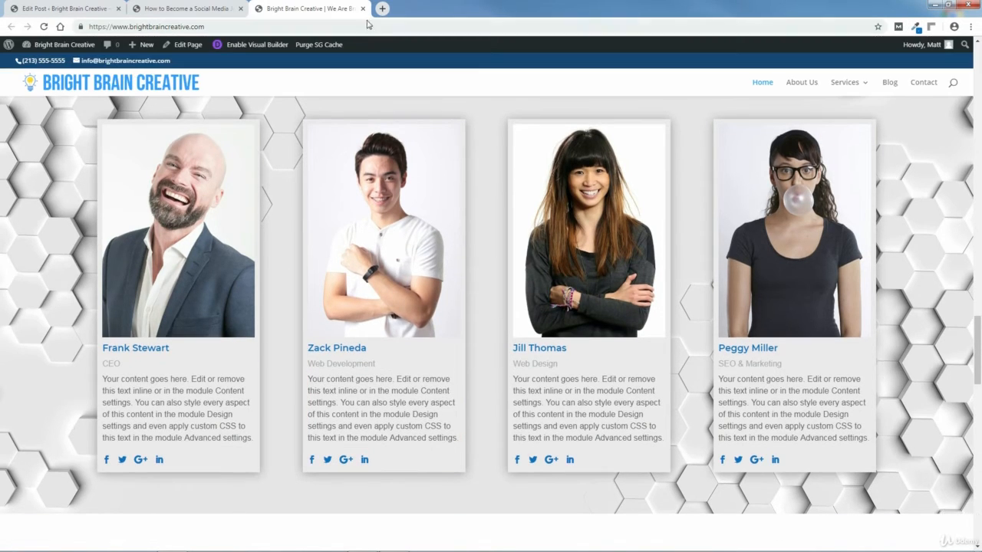
{"action": "left_click", "coordinate": [363, 9]}
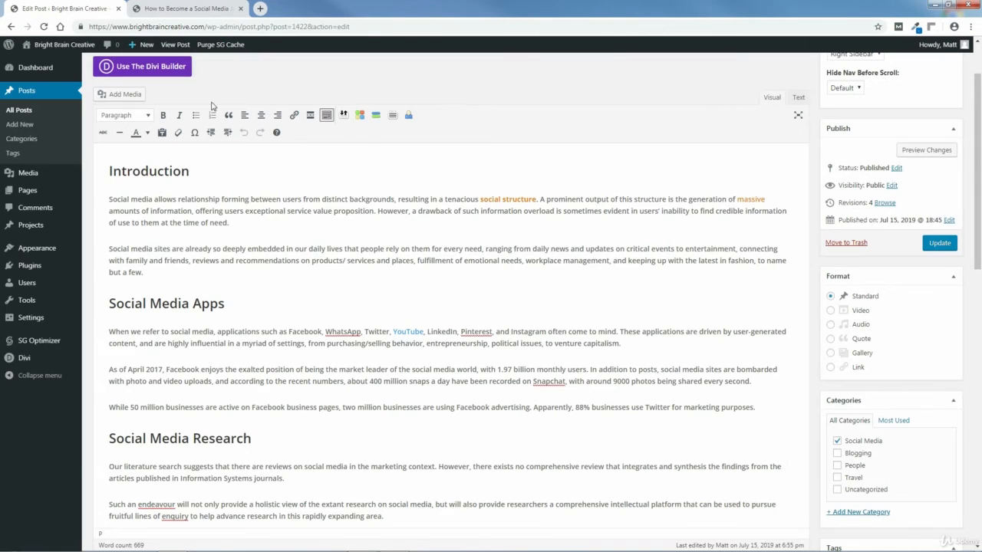
Define a custom text colour in the post editor from the sampled blue's hex code, and check it in the colour palette.
{"action": "left_click", "coordinate": [148, 134]}
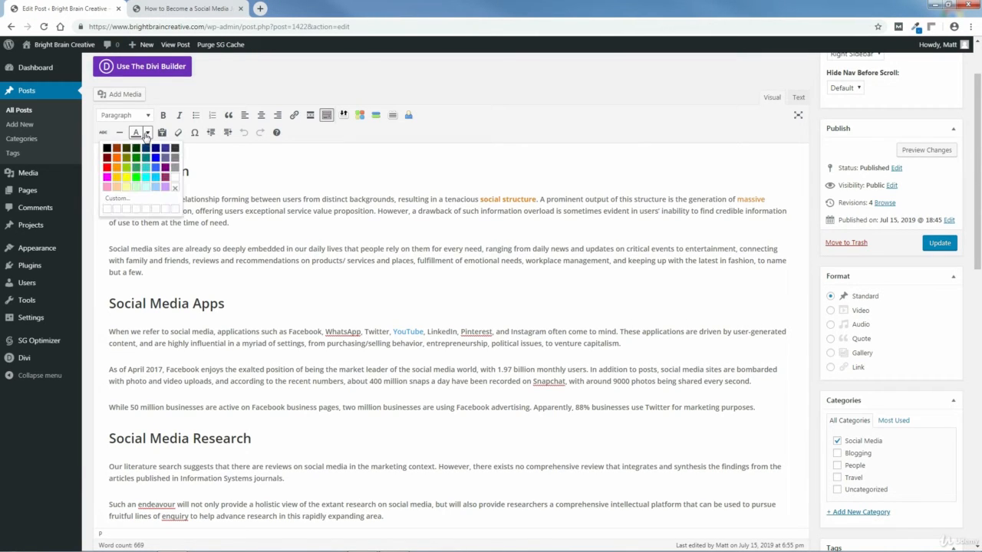
{"action": "left_click", "coordinate": [117, 199]}
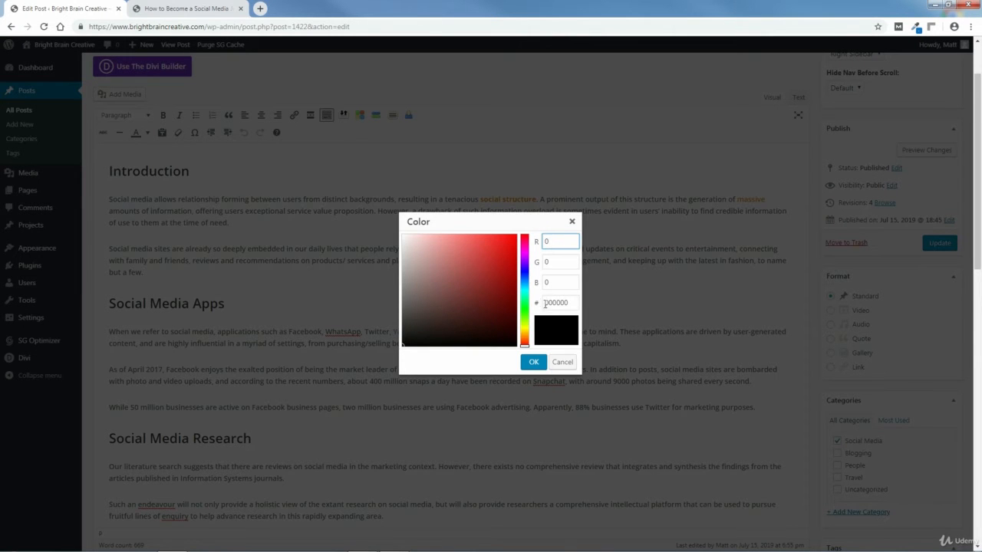
{"action": "left_click_drag", "start_coordinate": [567, 303], "coordinate": [544, 302]}
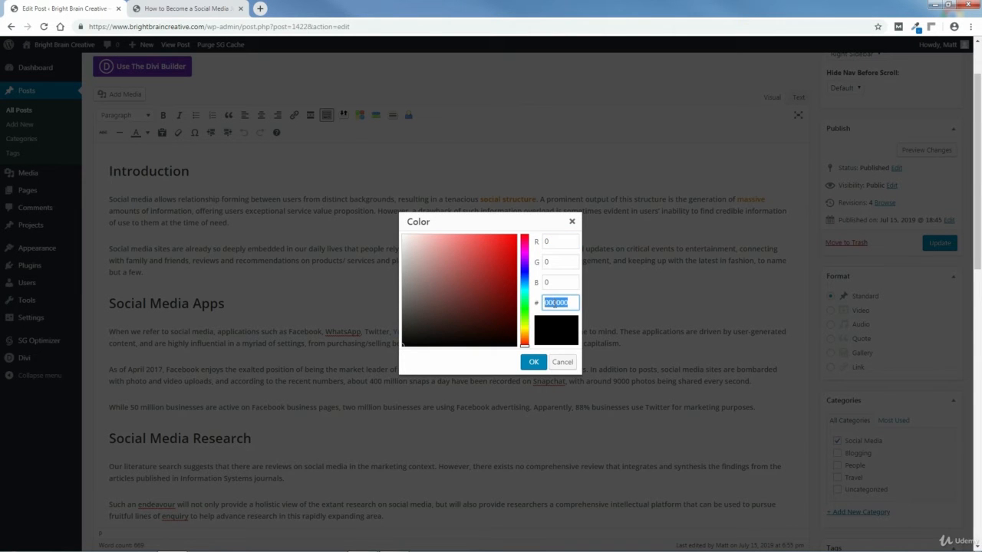
{"action": "right_click", "coordinate": [555, 304]}
{"action": "left_click", "coordinate": [546, 302]}
{"action": "left_click", "coordinate": [533, 362]}
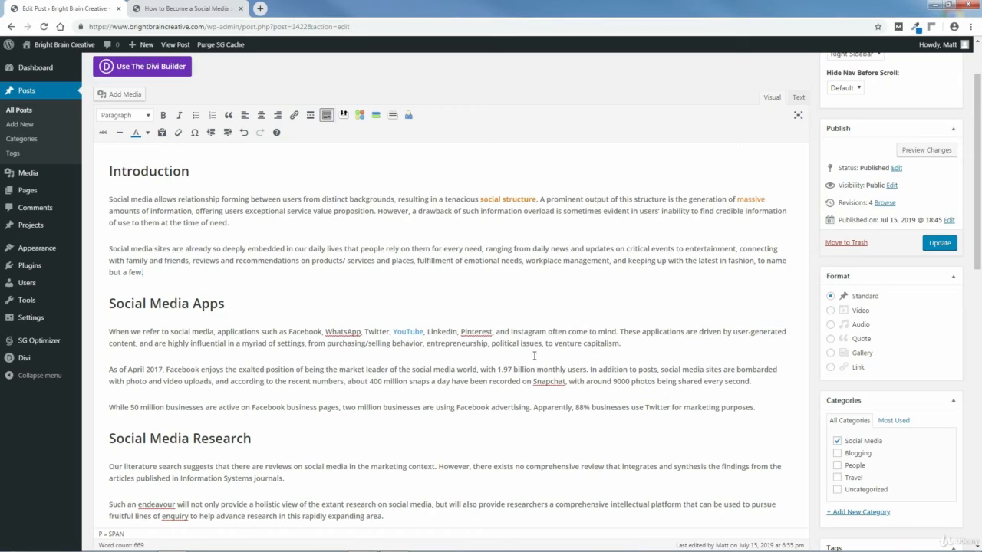
{"action": "left_click", "coordinate": [148, 133]}
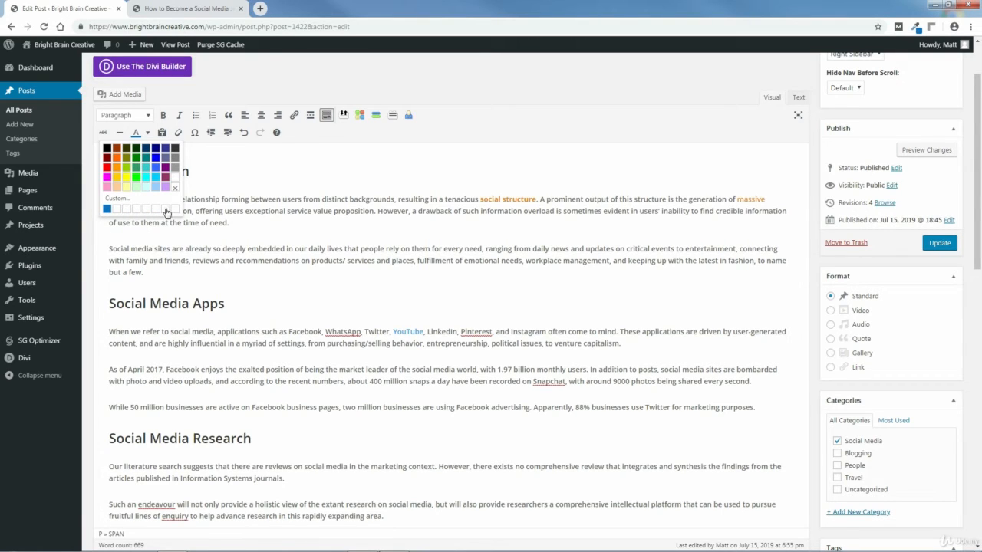
{"action": "left_click", "coordinate": [218, 174]}
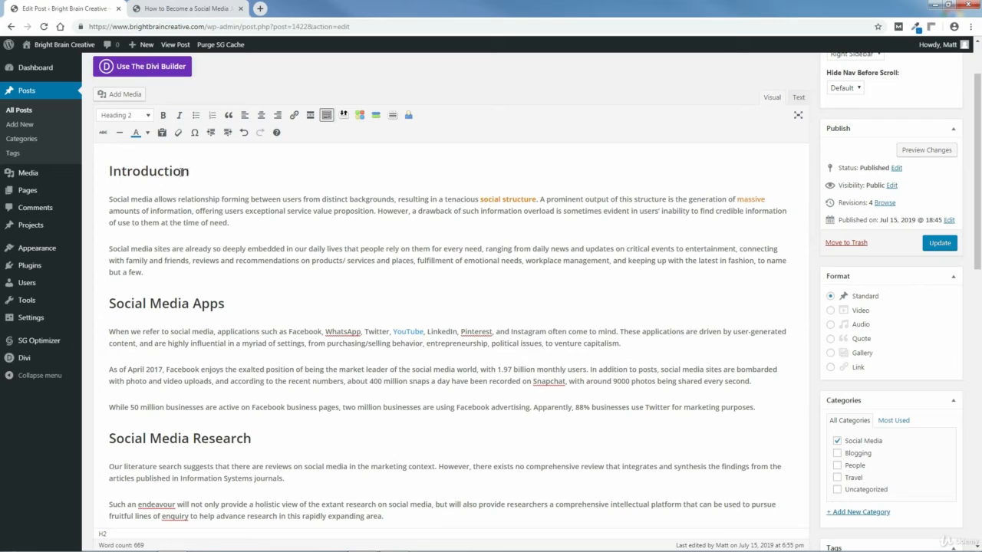
Apply the custom blue text colour to the "Introduction" and "Social Media Apps" headings.
{"action": "left_click_drag", "start_coordinate": [190, 171], "coordinate": [110, 171]}
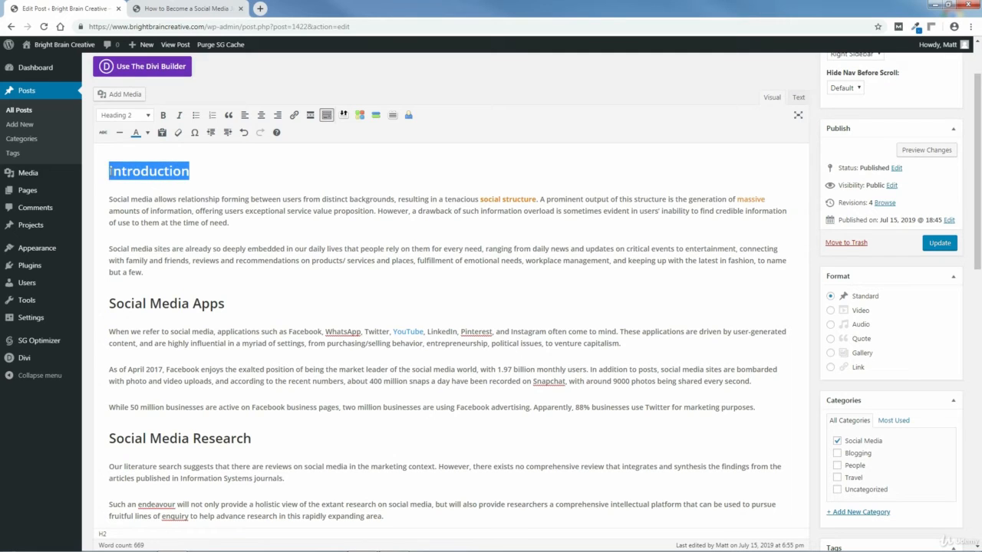
{"action": "left_click", "coordinate": [136, 134]}
{"action": "left_click", "coordinate": [235, 274]}
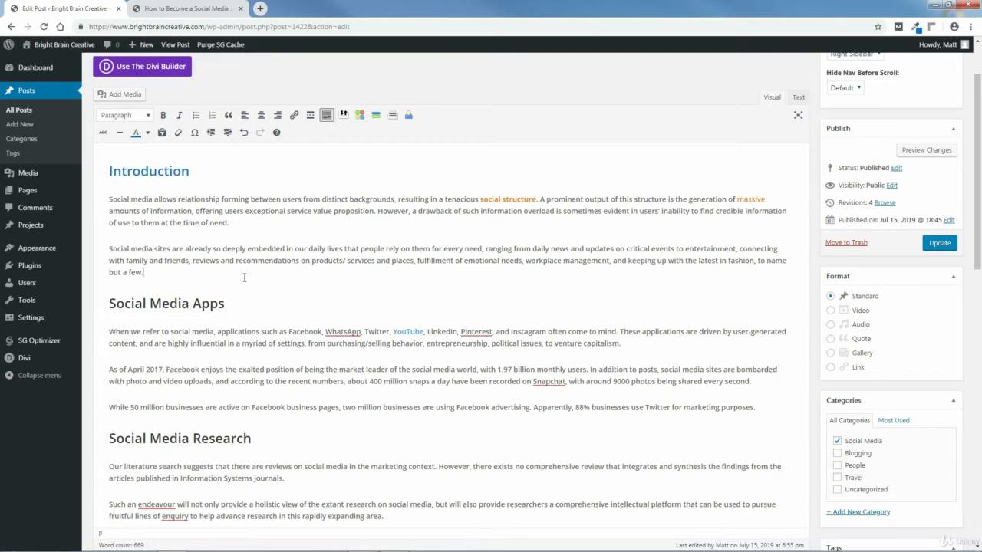
{"action": "left_click_drag", "start_coordinate": [227, 303], "coordinate": [108, 304]}
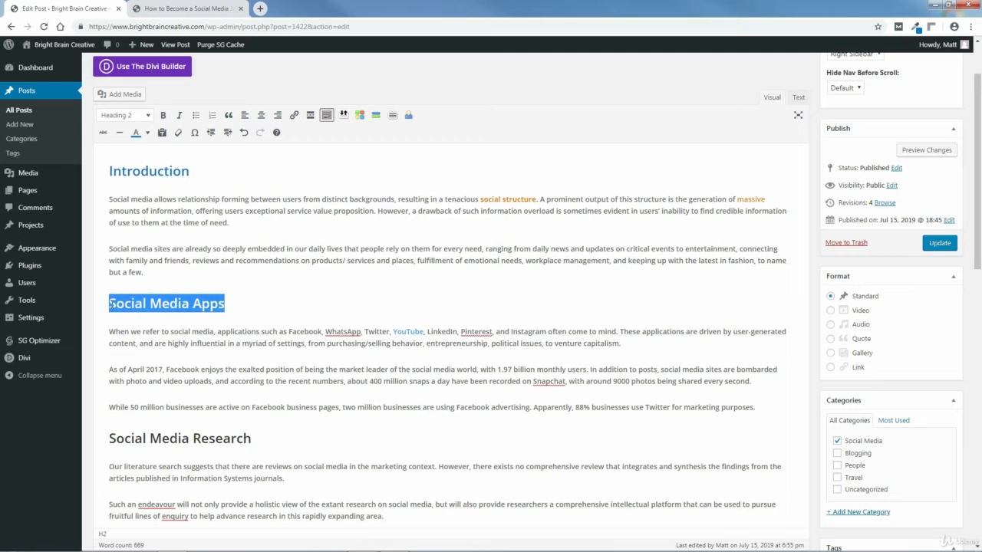
{"action": "left_click", "coordinate": [136, 134]}
Apply the custom blue to the "Social Media Research", "Literature Search Method" and "Keywords Based Search and Analysis" headings.
{"action": "left_click_drag", "start_coordinate": [253, 439], "coordinate": [108, 438]}
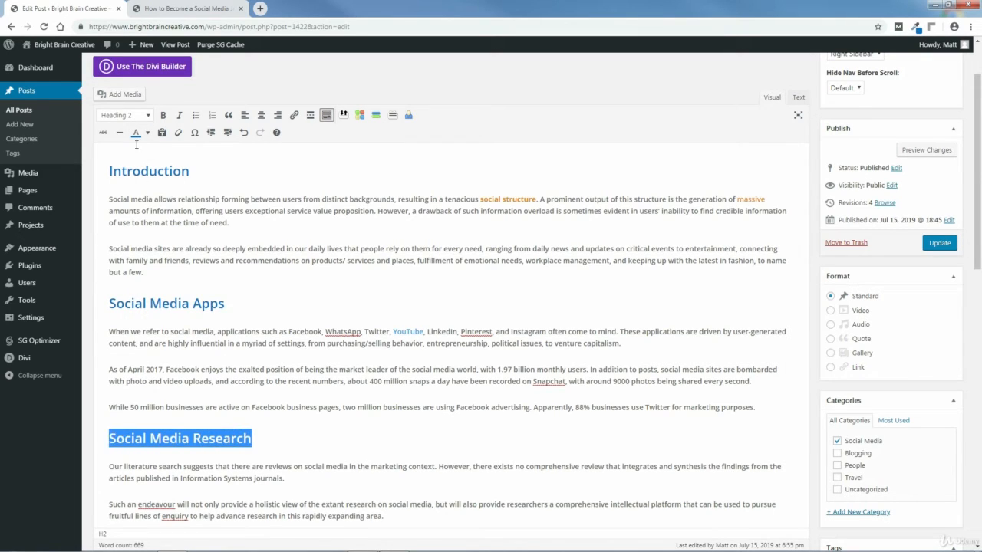
{"action": "left_click_drag", "start_coordinate": [978, 257], "coordinate": [978, 440]}
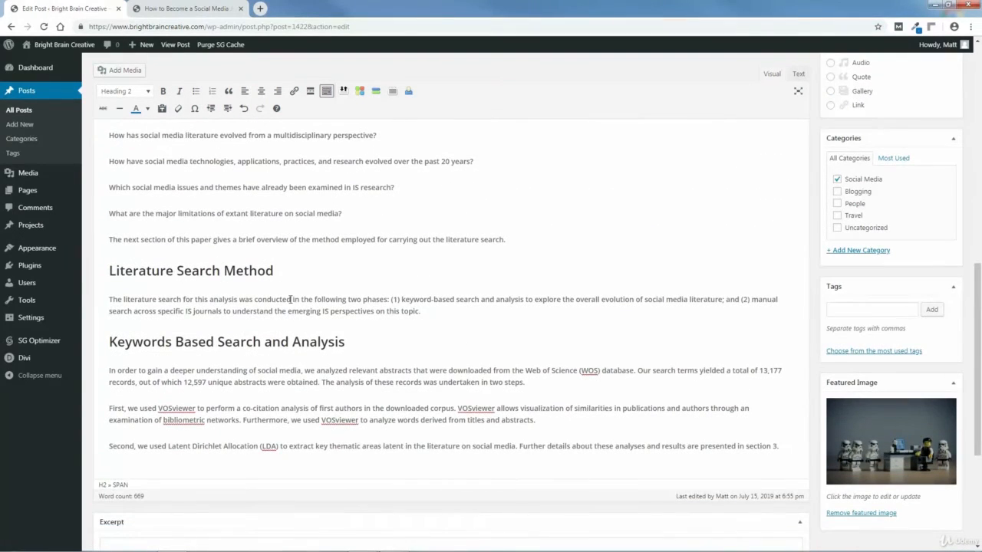
{"action": "left_click_drag", "start_coordinate": [273, 270], "coordinate": [108, 270]}
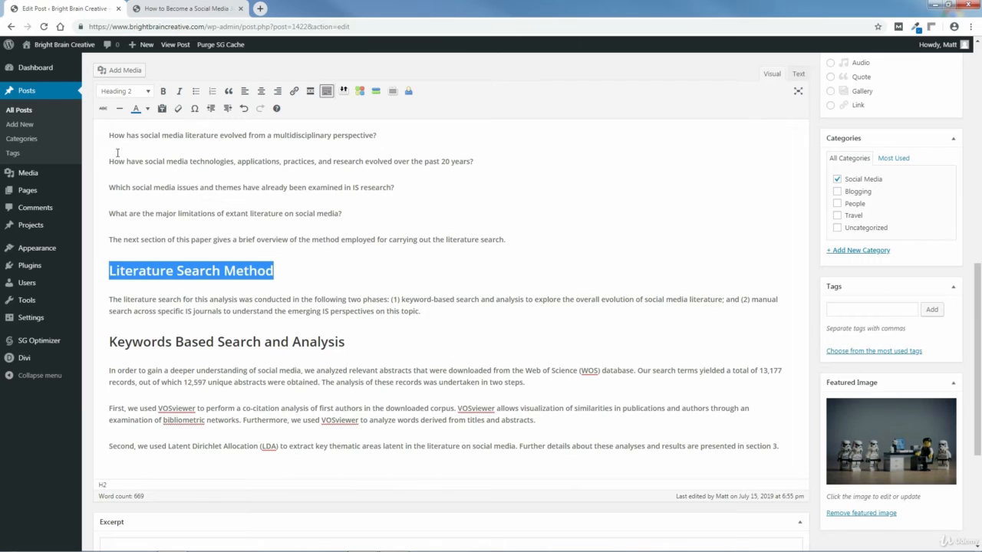
{"action": "left_click", "coordinate": [135, 109]}
{"action": "left_click_drag", "start_coordinate": [345, 342], "coordinate": [111, 343]}
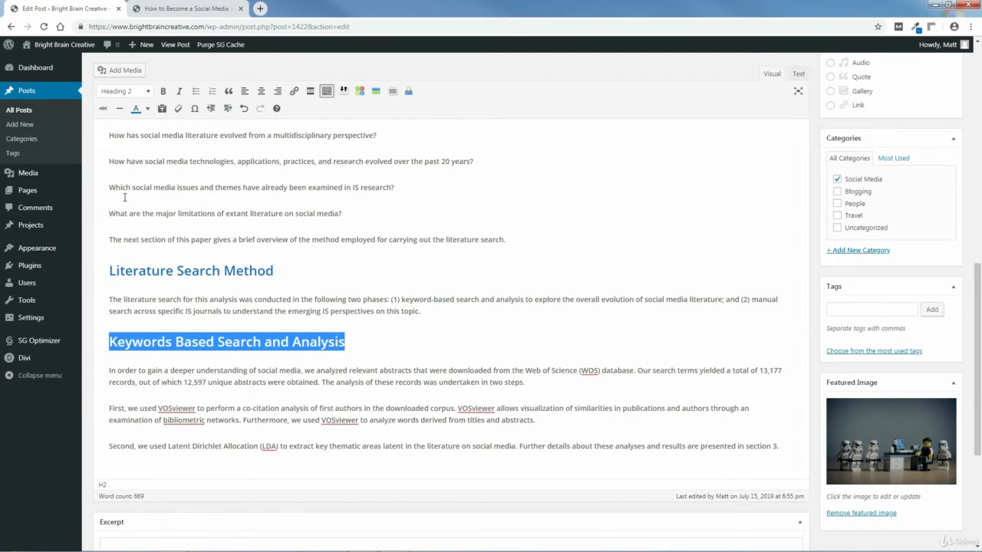
{"action": "left_click", "coordinate": [135, 110]}
{"action": "left_click", "coordinate": [416, 345]}
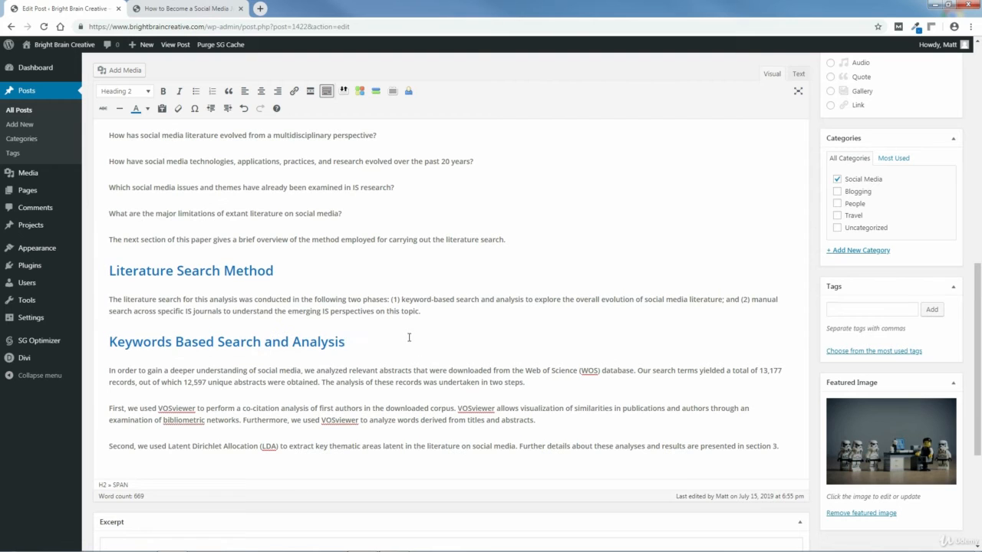
Try to turn the first two questions of the Social Media Research section into bulleted list items one at a time.
{"action": "left_click_drag", "start_coordinate": [979, 341], "coordinate": [979, 284]}
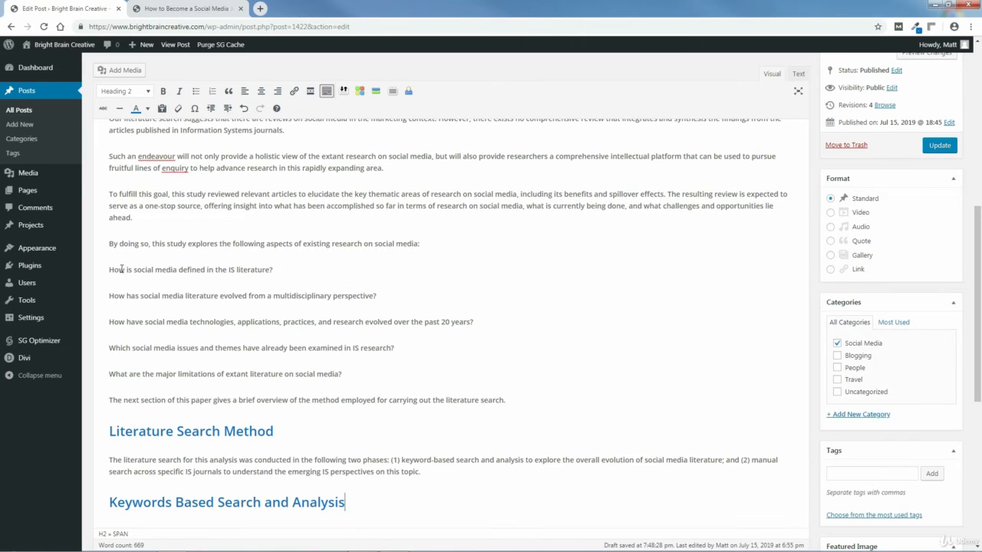
{"action": "left_click", "coordinate": [108, 269]}
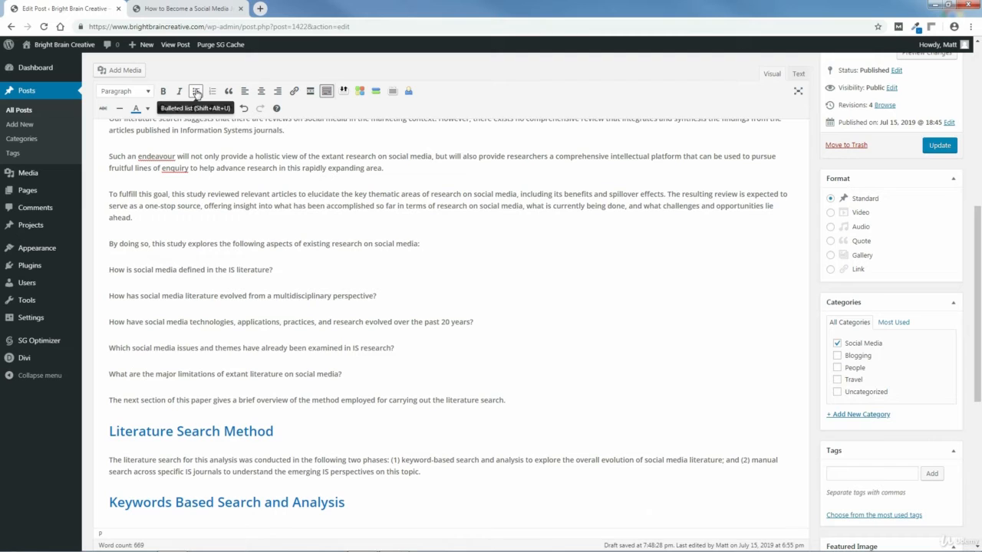
{"action": "left_click", "coordinate": [195, 92]}
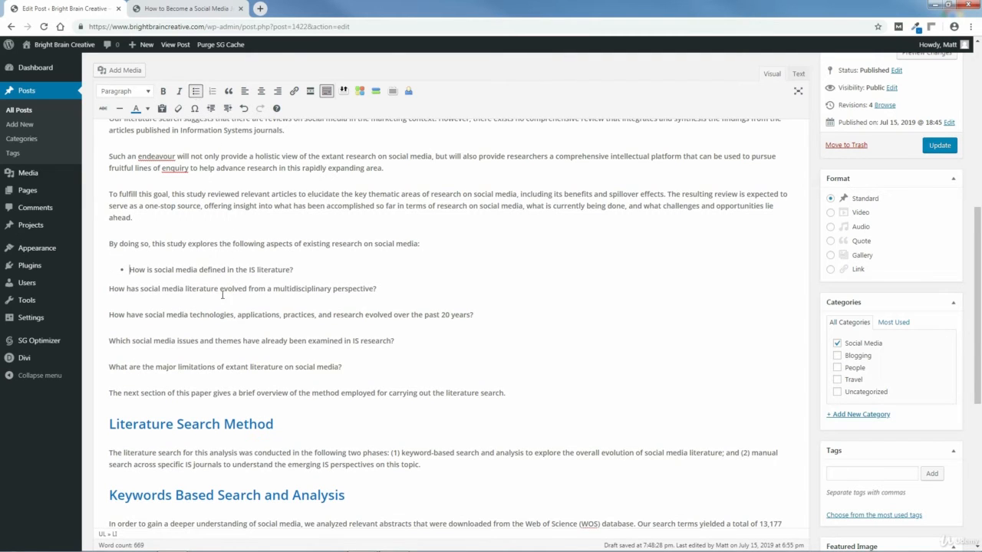
{"action": "left_click", "coordinate": [111, 290]}
{"action": "key", "text": "BackSpace"}
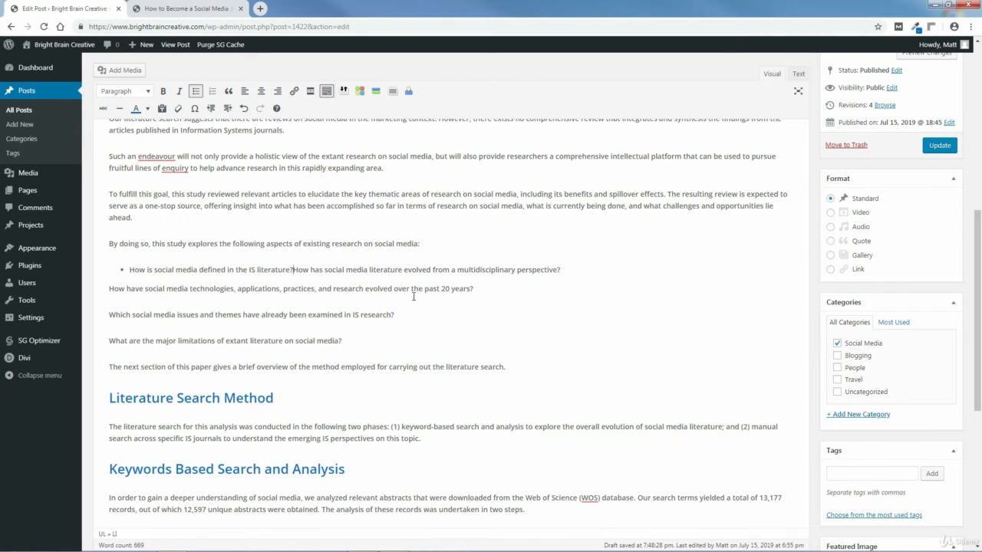
{"action": "key", "text": "Return"}
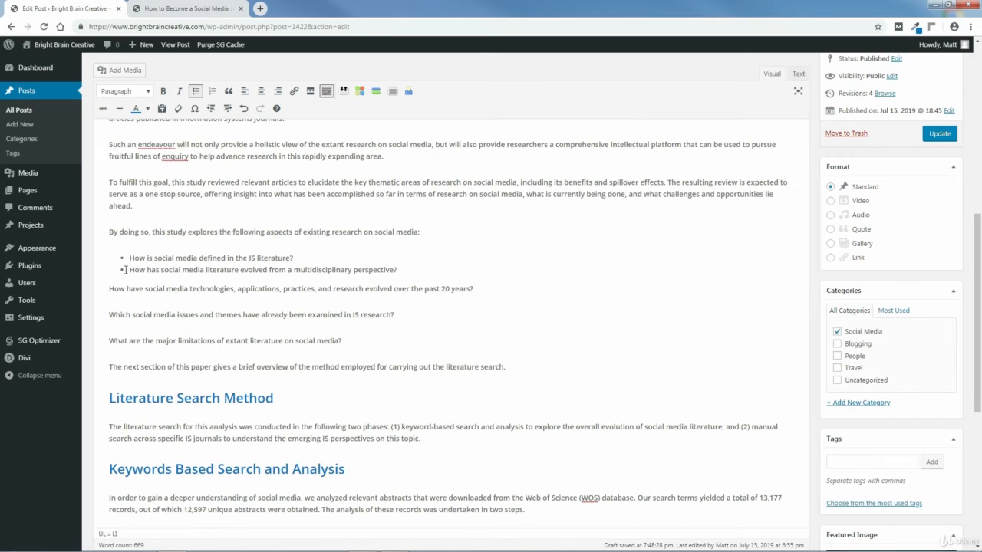
Undo the bullet formatting of the first two research questions.
{"action": "left_click", "coordinate": [244, 109]}
{"action": "left_click", "coordinate": [243, 109]}
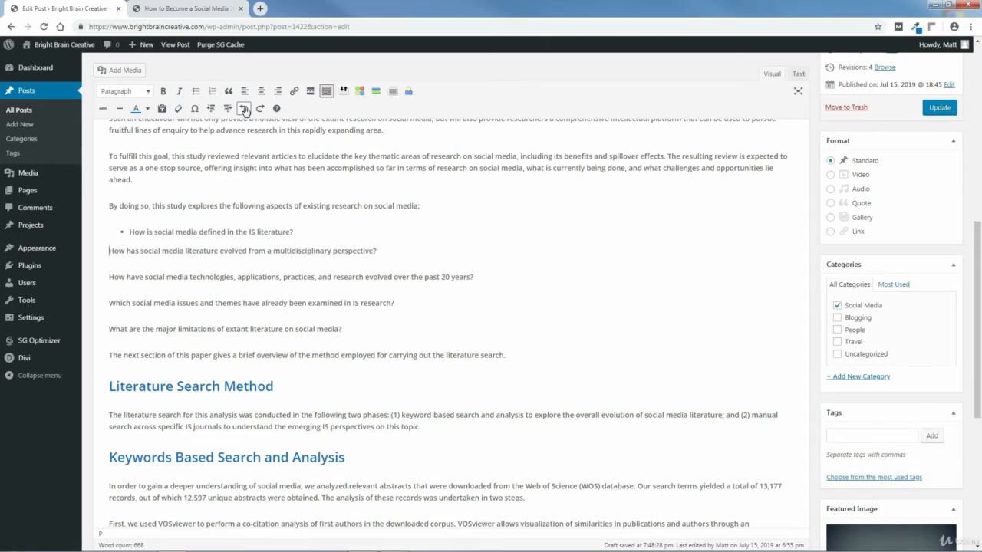
{"action": "left_click", "coordinate": [244, 109]}
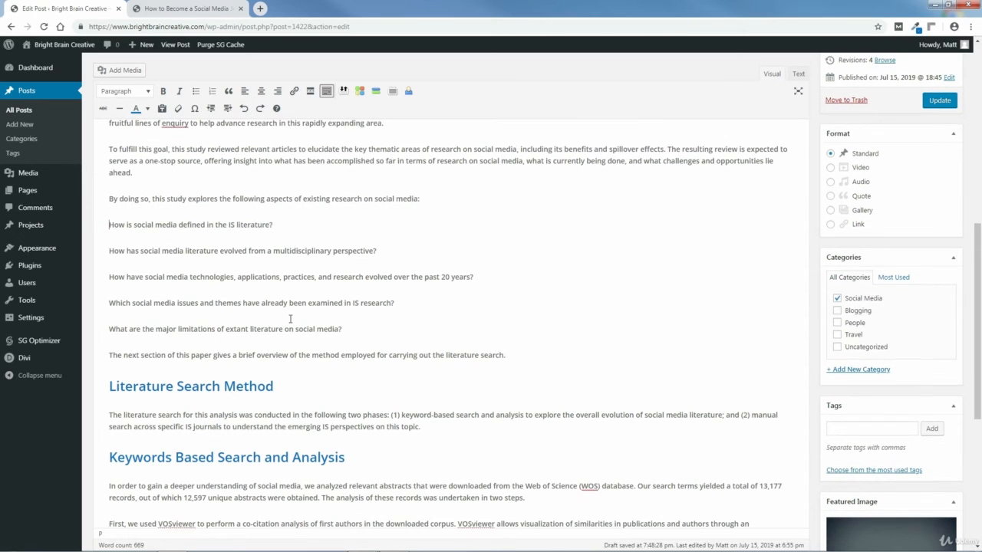
Turn all five research questions in the Social Media Research section into one bulleted list.
{"action": "left_click_drag", "start_coordinate": [347, 329], "coordinate": [110, 226]}
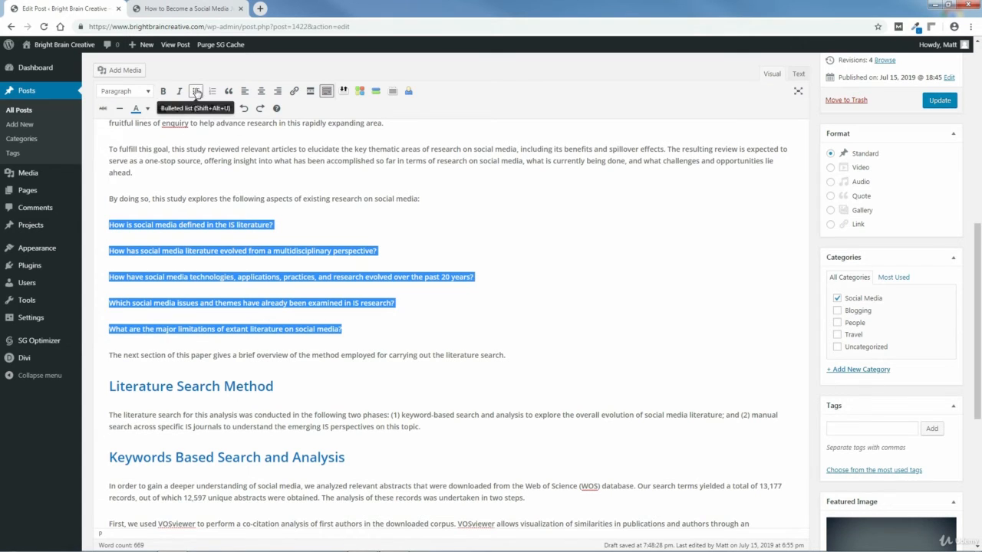
{"action": "left_click", "coordinate": [196, 92]}
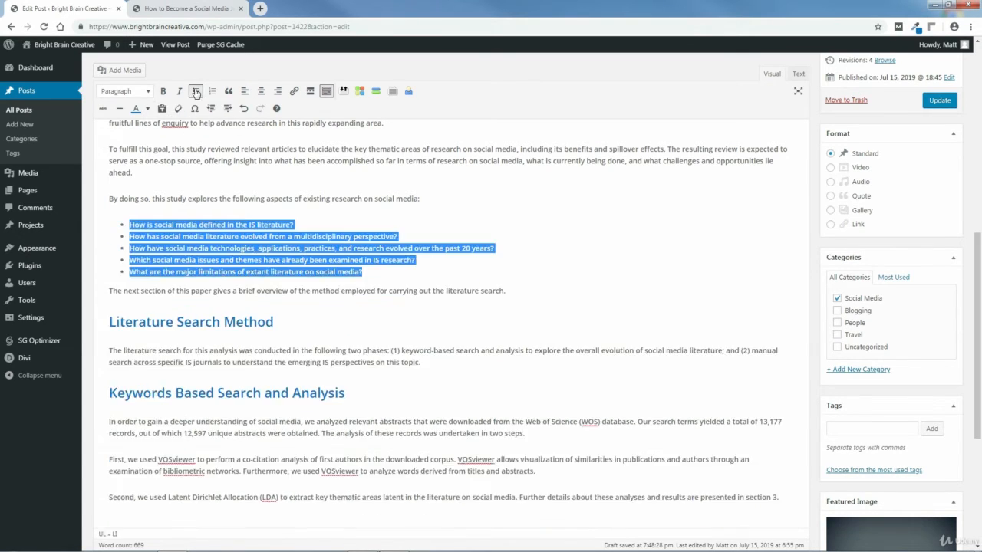
{"action": "left_click", "coordinate": [393, 274]}
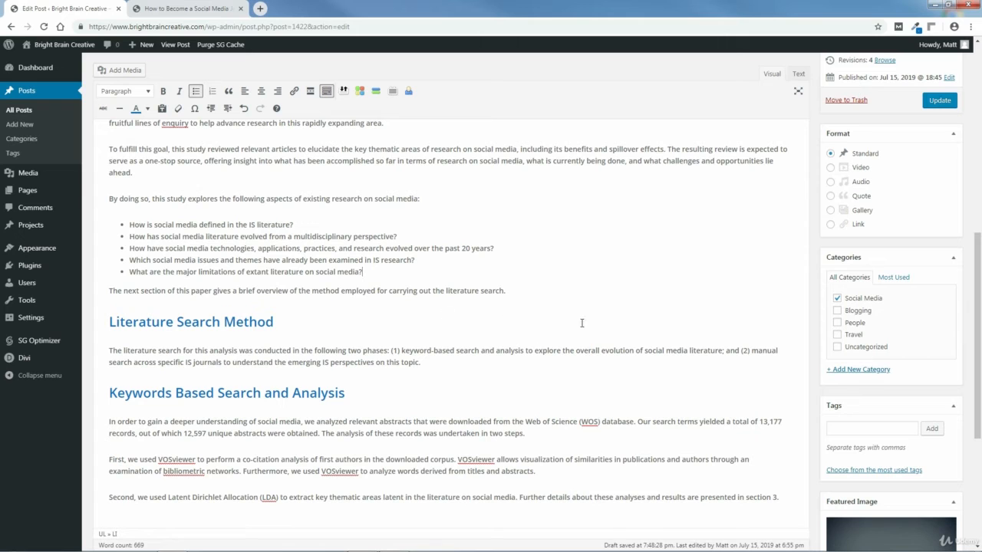
Split the two phases under "Literature Search Method" onto separate lines and format them as a two-item numbered list.
{"action": "scroll", "coordinate": [546, 327], "scroll_direction": "down", "scroll_amount": 1}
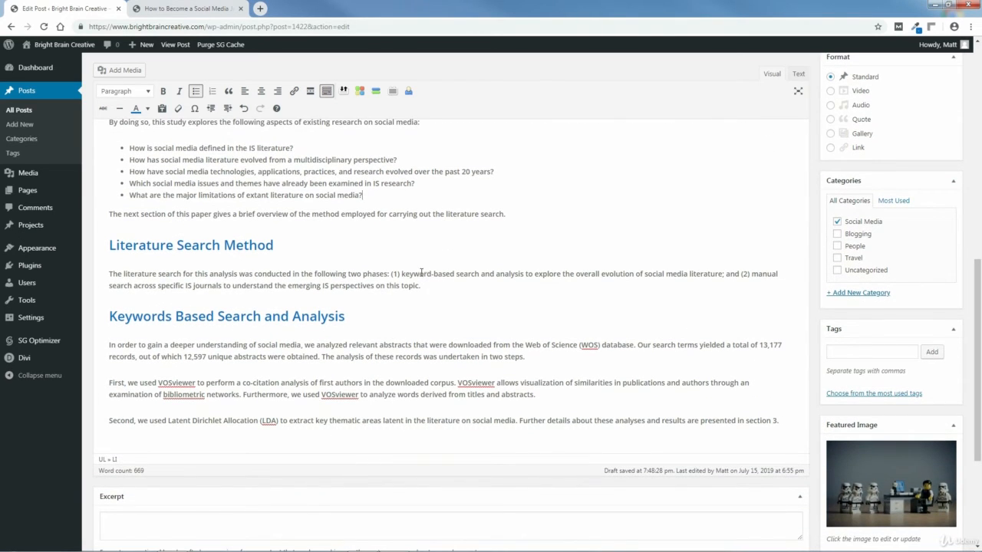
{"action": "left_click", "coordinate": [430, 285]}
{"action": "left_click", "coordinate": [392, 274]}
{"action": "key", "text": "Return"}
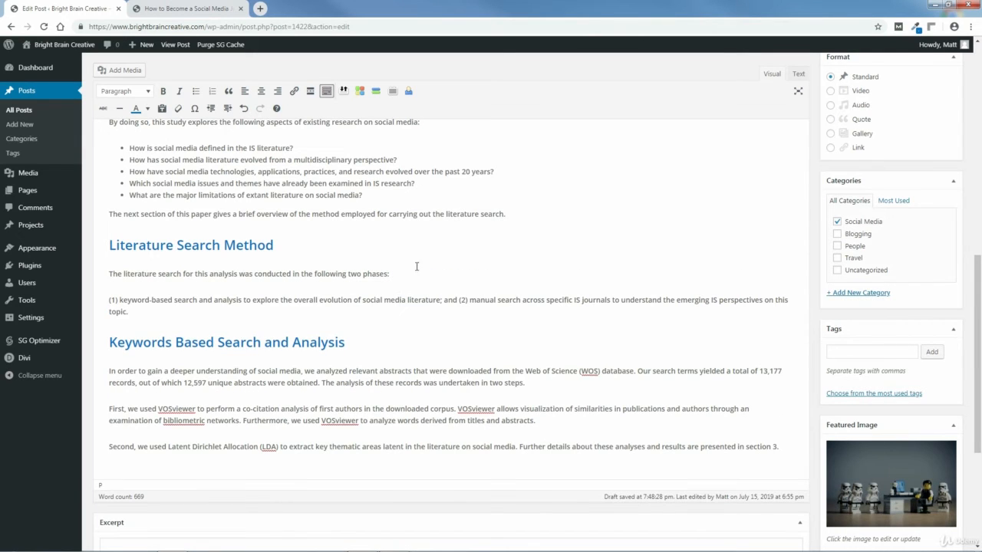
{"action": "left_click", "coordinate": [212, 91]}
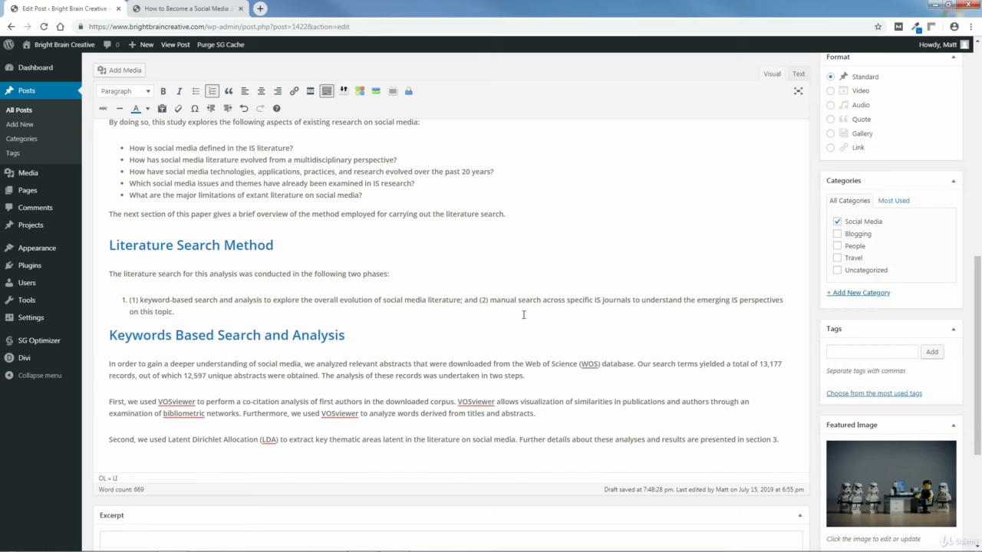
{"action": "key", "text": "Return"}
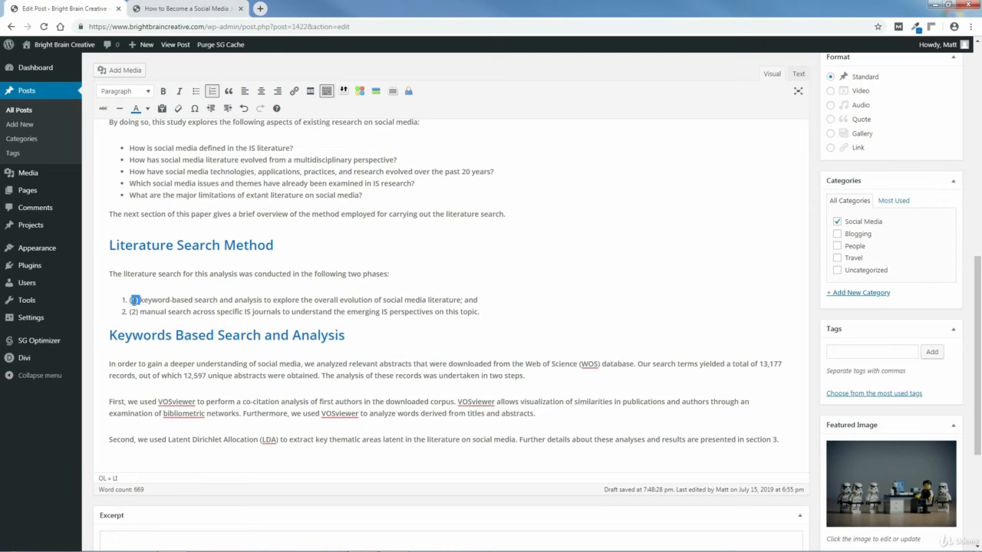
Remove the "(1)" and "(2)" markers, capitalize both list items, and replace "; and" with a period in the first item.
{"action": "key", "text": "BackSpace"}
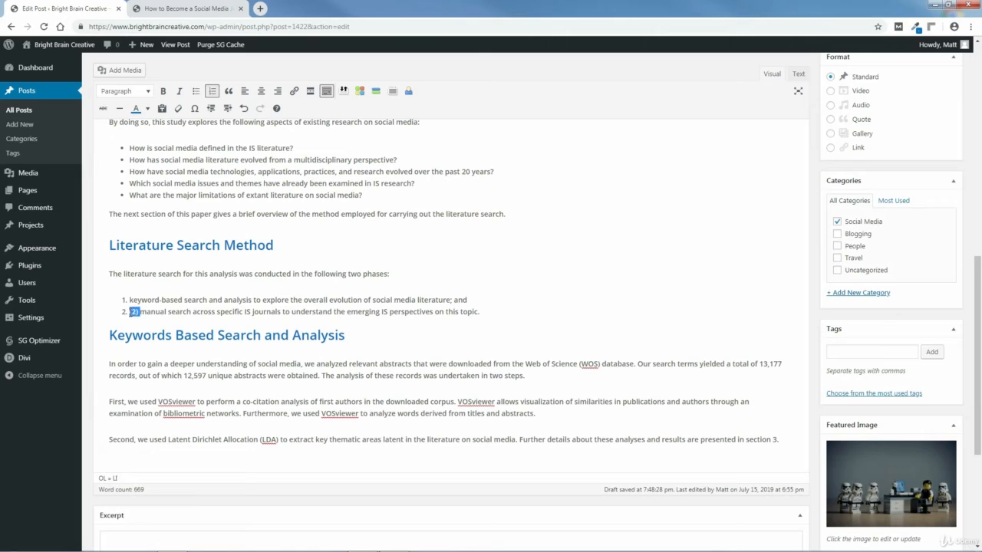
{"action": "key", "text": "BackSpace"}
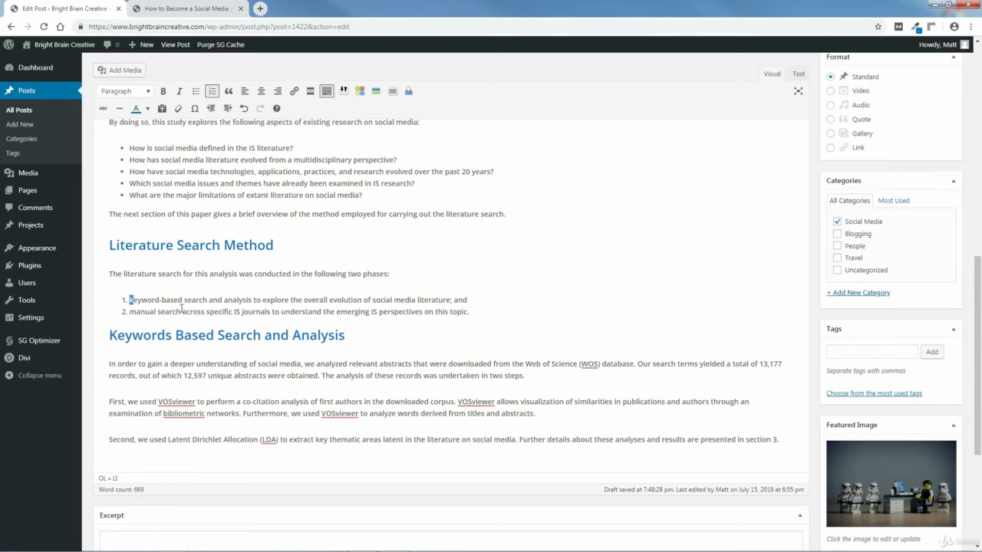
{"action": "type", "text": "K"}
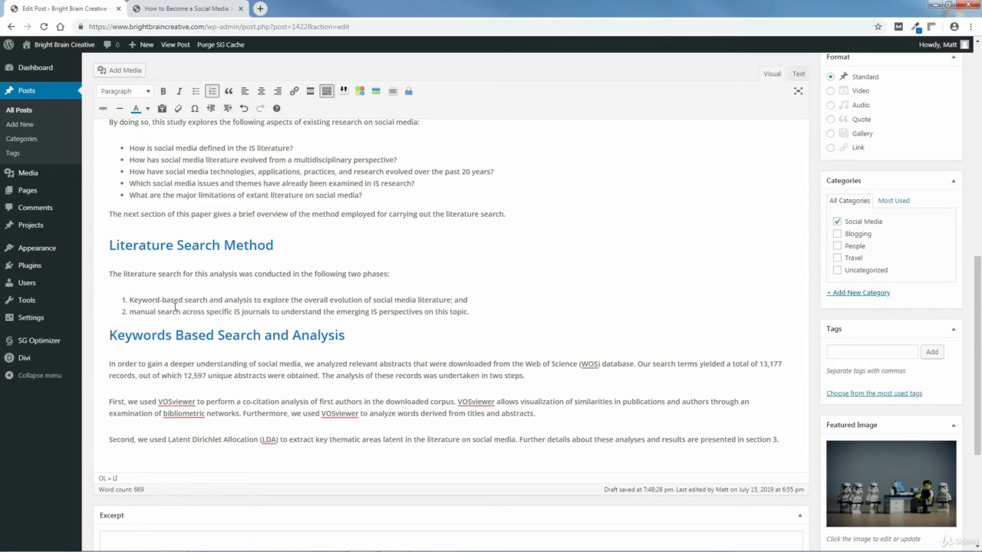
{"action": "left_click_drag", "start_coordinate": [135, 315], "coordinate": [130, 314]}
{"action": "type", "text": "M"}
{"action": "left_click_drag", "start_coordinate": [470, 300], "coordinate": [452, 304]}
{"action": "type", "text": "."}
Try ending the numbered list with a plain paragraph reading "This is the next line." and undo the addition.
{"action": "left_click", "coordinate": [528, 307]}
{"action": "key", "text": "Return"}
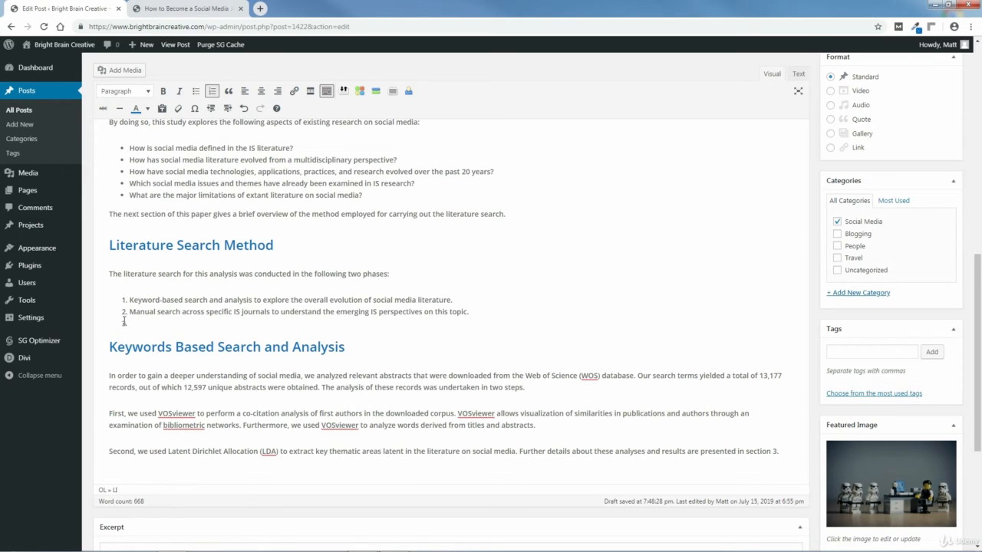
{"action": "left_click", "coordinate": [212, 91]}
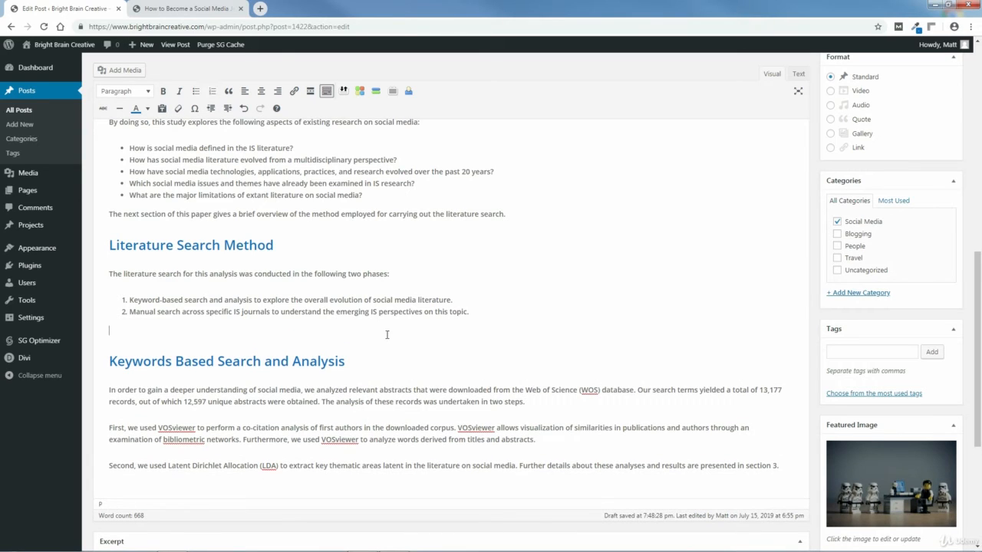
{"action": "type", "text": "This is the next line."}
{"action": "left_click", "coordinate": [244, 108]}
{"action": "left_click", "coordinate": [244, 108]}
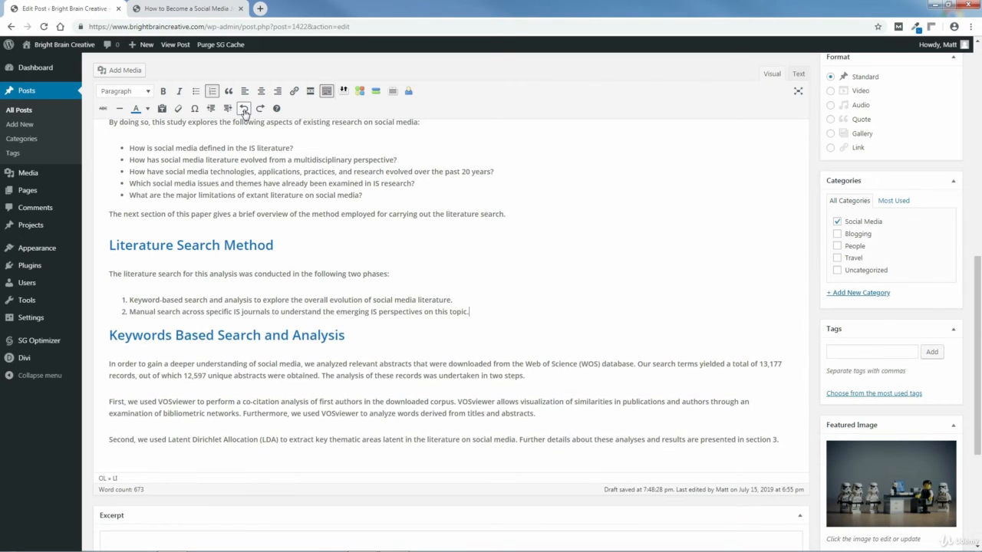
Insert an empty line above the "Introduction" heading and set its format to Paragraph.
{"action": "left_click_drag", "start_coordinate": [980, 293], "coordinate": [979, 97]}
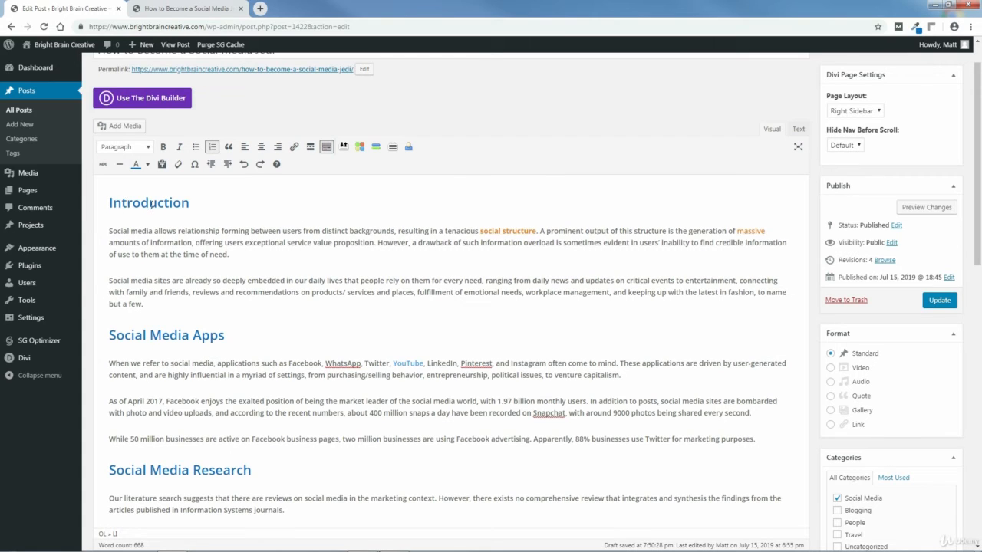
{"action": "left_click", "coordinate": [107, 202]}
{"action": "key", "text": "Return"}
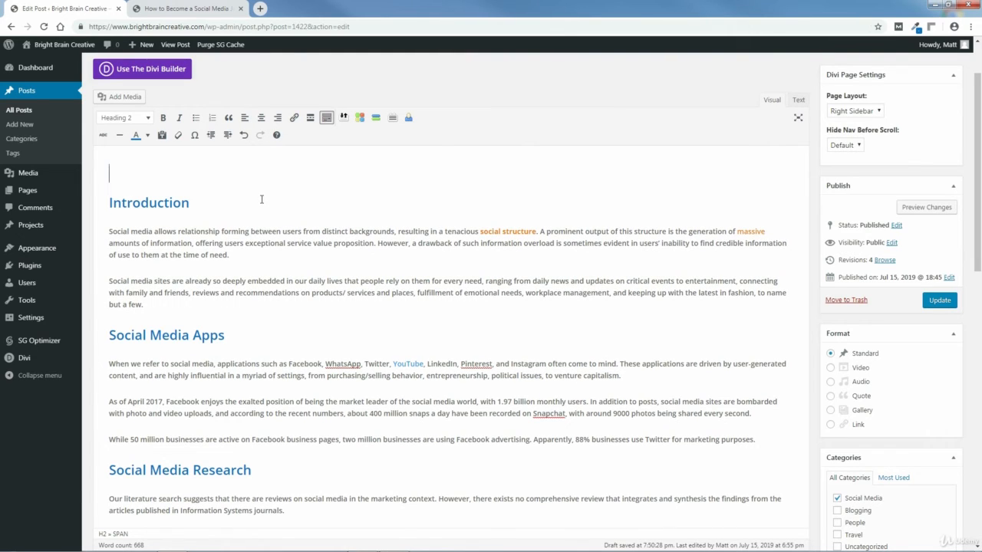
{"action": "left_click", "coordinate": [125, 117]}
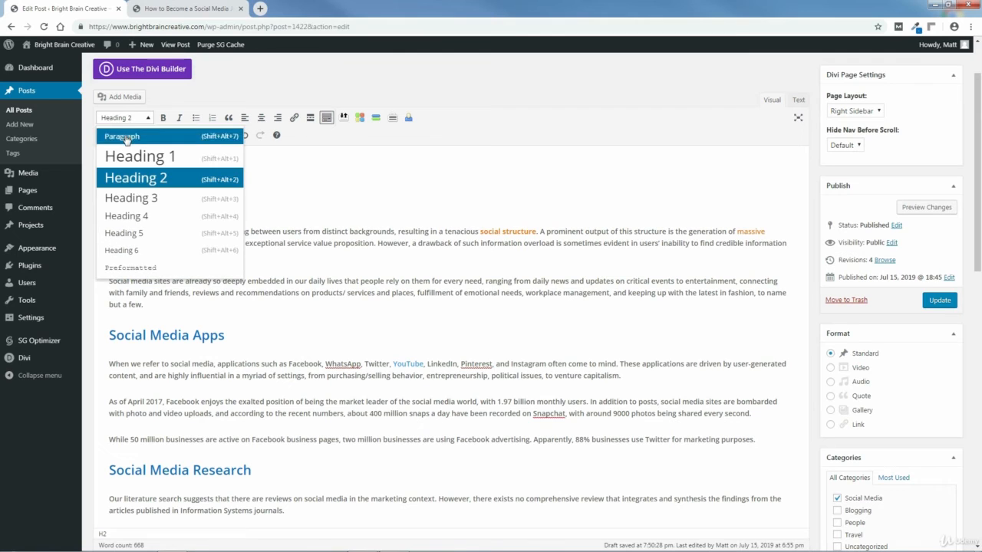
{"action": "left_click", "coordinate": [125, 137]}
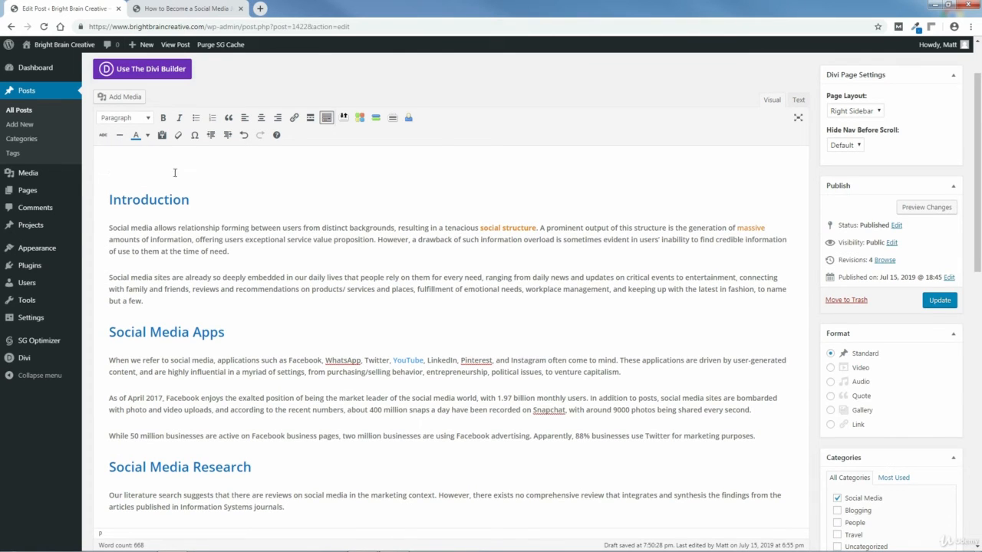
Search Google for "quotes from Mark Zuckerberg" in a new browser tab.
{"action": "left_click", "coordinate": [261, 8]}
{"action": "left_click", "coordinate": [390, 214]}
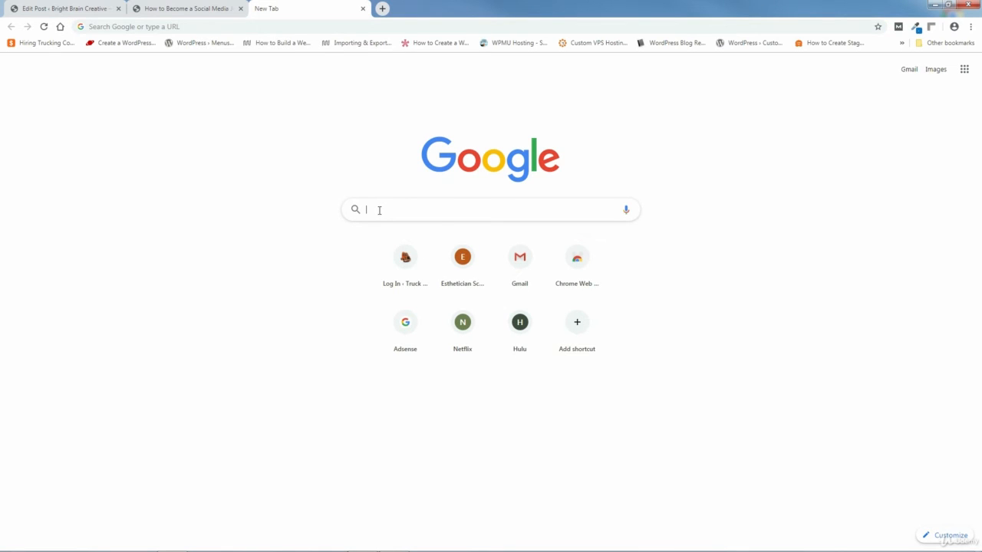
{"action": "type", "text": "quotes"}
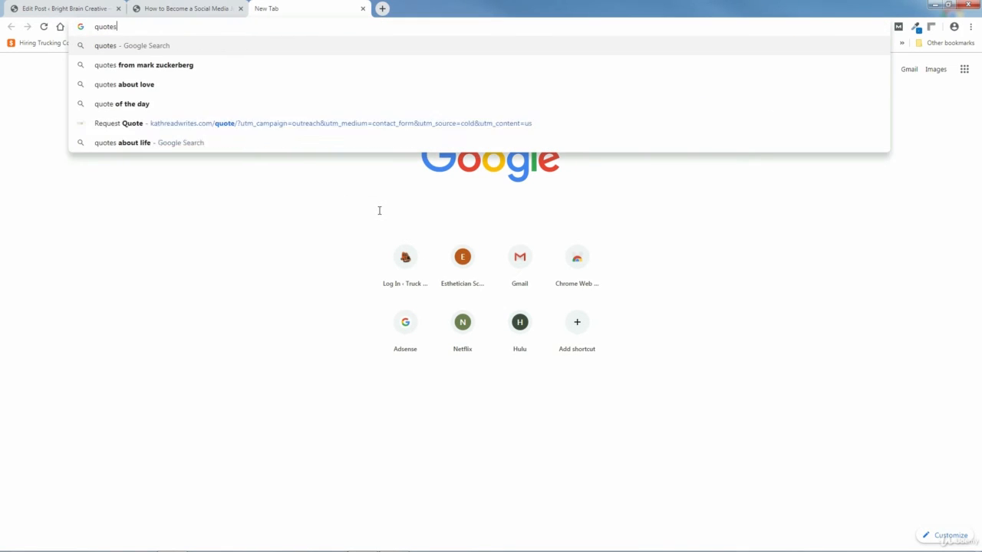
{"action": "type", "text": " from Mar"}
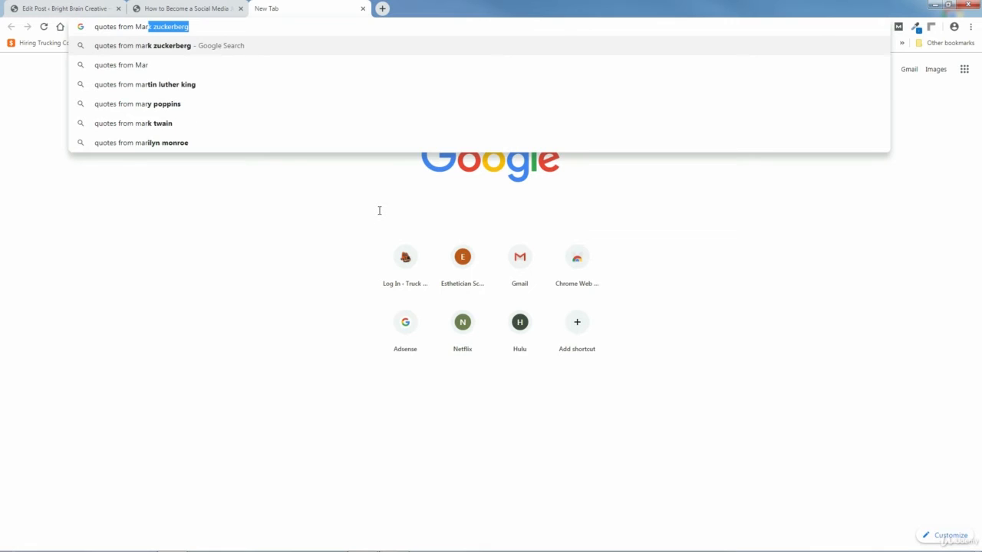
{"action": "type", "text": "k Zuckerberg"}
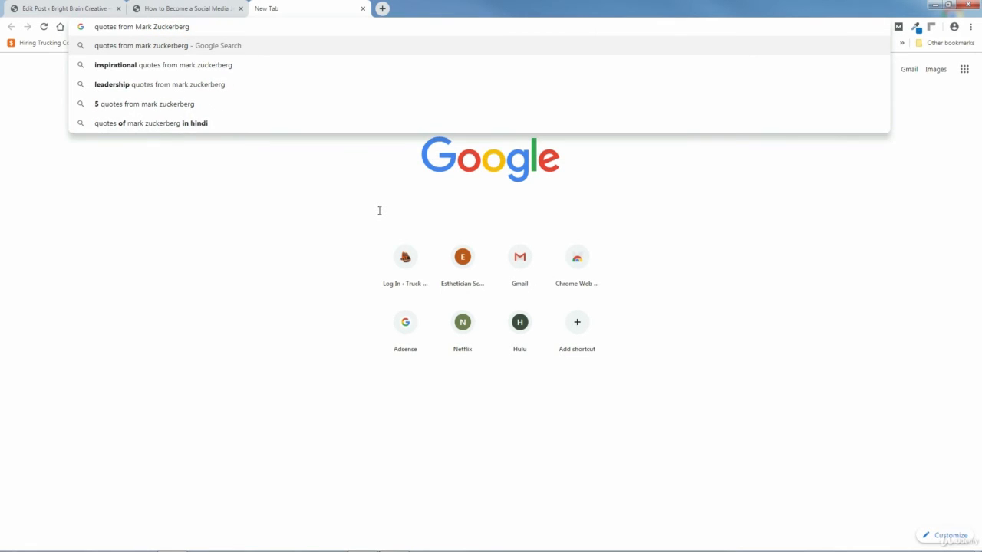
{"action": "key", "text": "Return"}
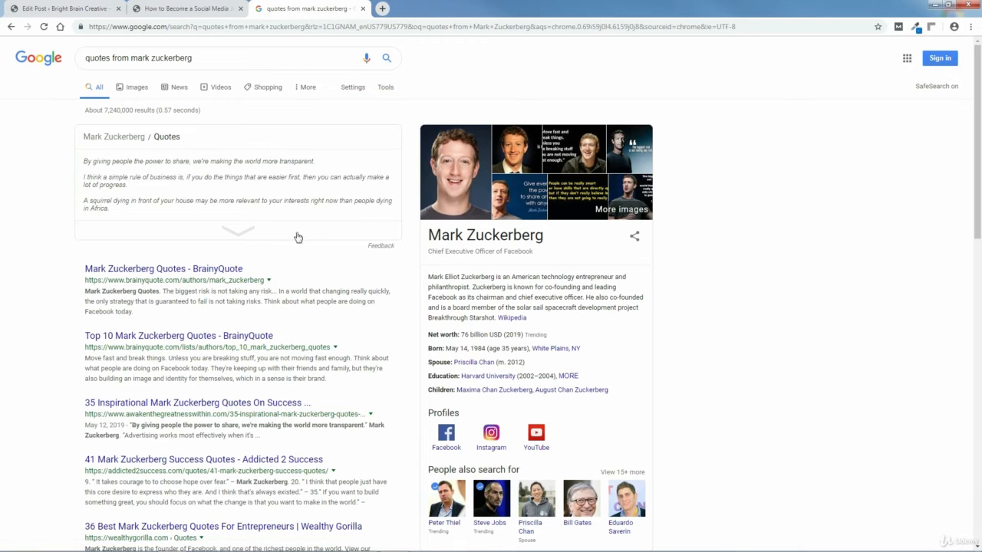
Copy the quote starting "When you give everyone a voice" from the expanded results and paste it above the post's "Introduction" heading.
{"action": "left_click", "coordinate": [238, 232]}
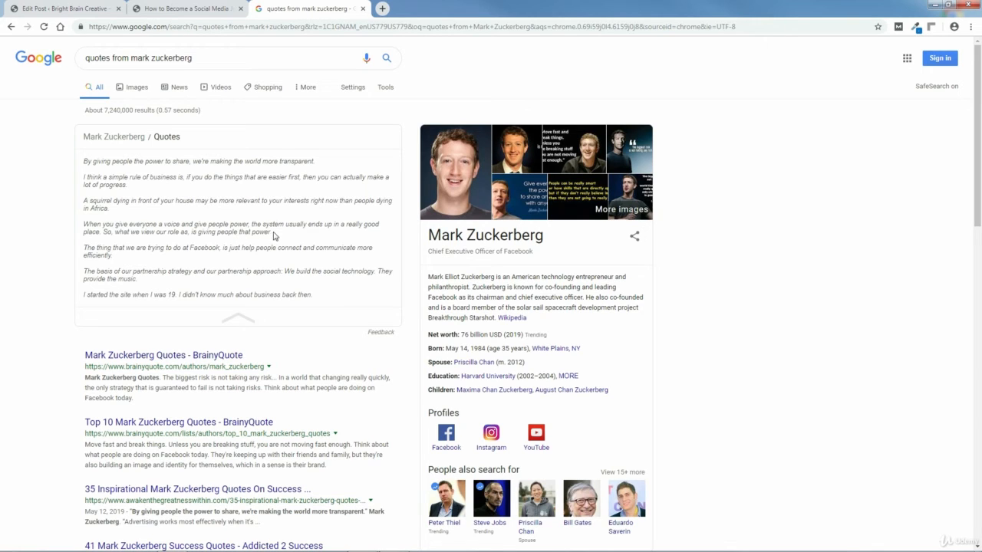
{"action": "left_click_drag", "start_coordinate": [272, 233], "coordinate": [85, 227]}
{"action": "right_click", "coordinate": [107, 229]}
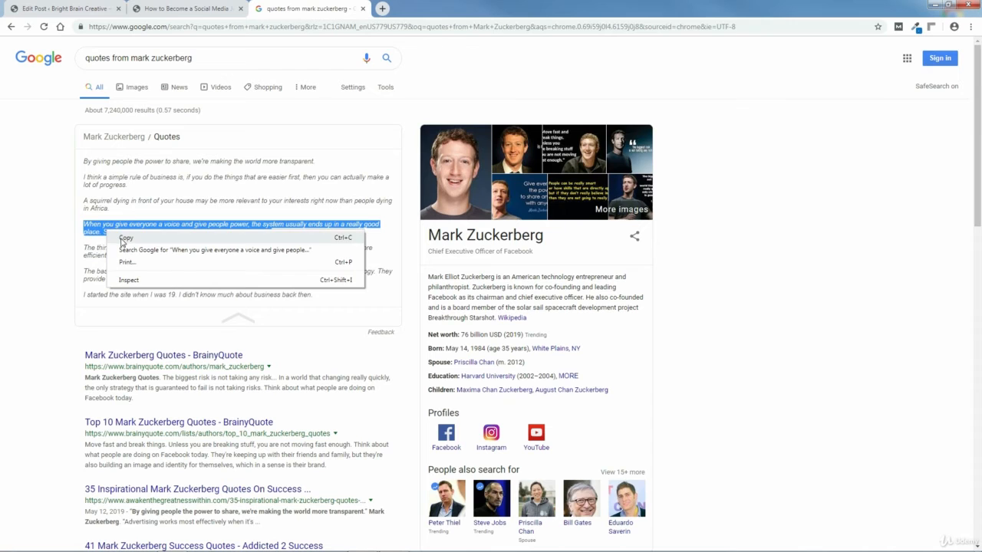
{"action": "left_click", "coordinate": [121, 238]}
{"action": "left_click", "coordinate": [363, 8]}
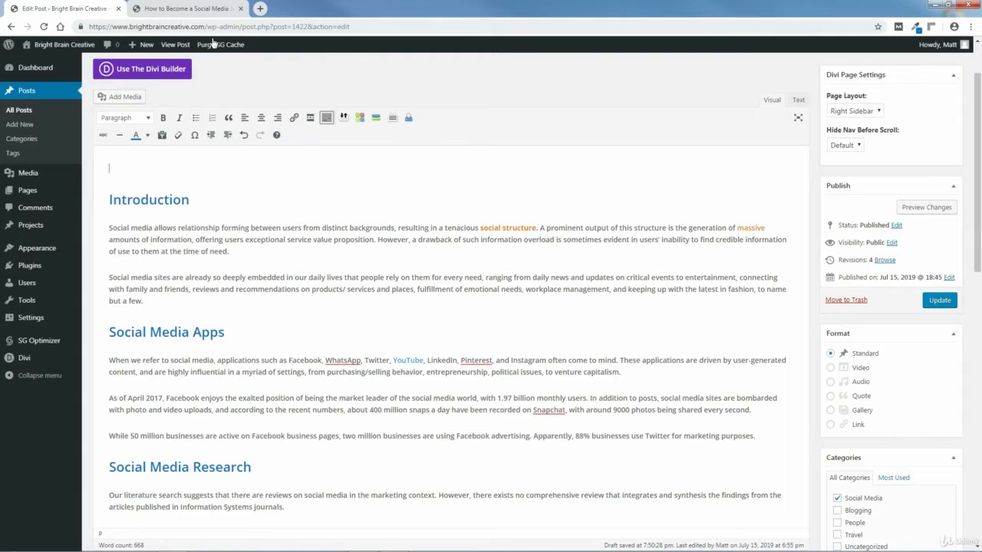
{"action": "right_click", "coordinate": [134, 168]}
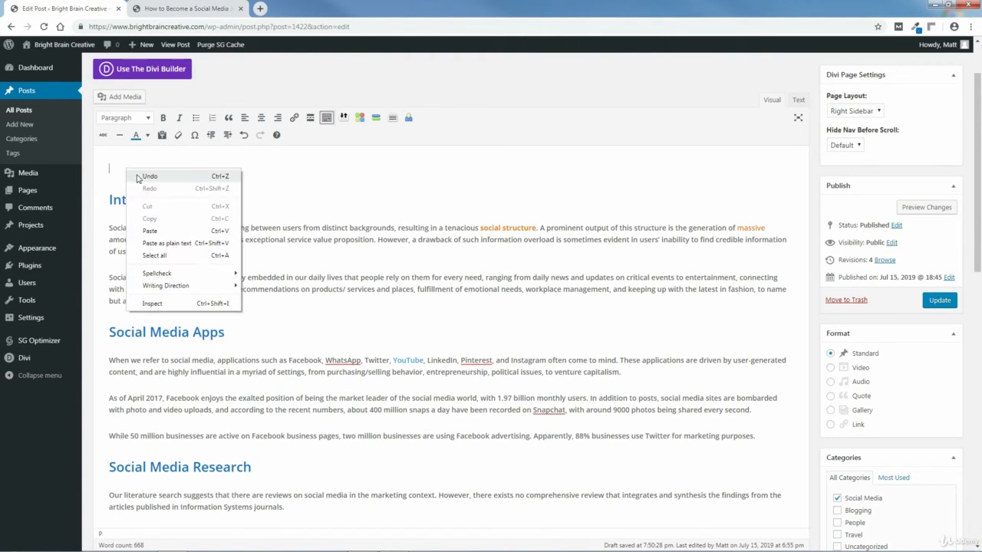
{"action": "left_click", "coordinate": [151, 229]}
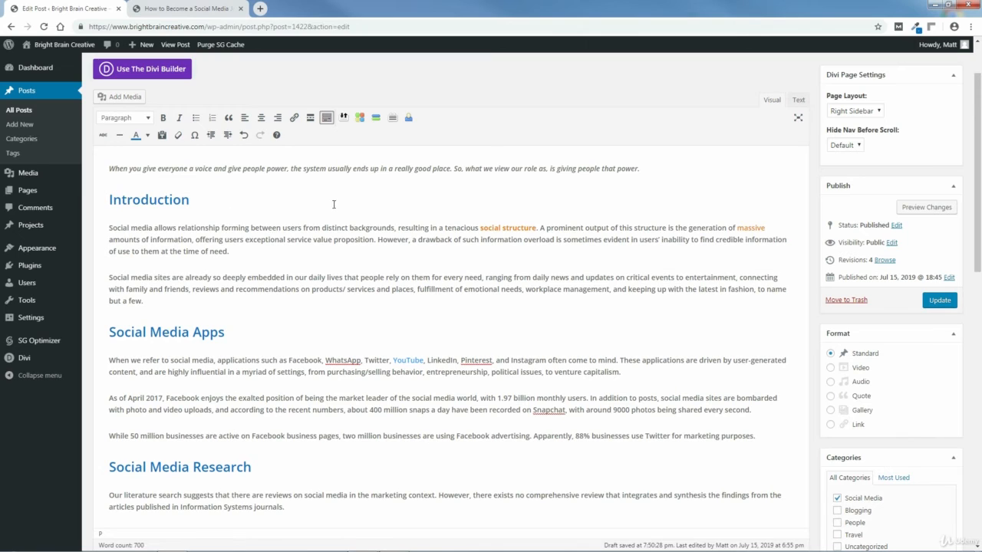
Format the pasted quote above the "Introduction" heading as a blockquote.
{"action": "left_click_drag", "start_coordinate": [641, 168], "coordinate": [106, 169]}
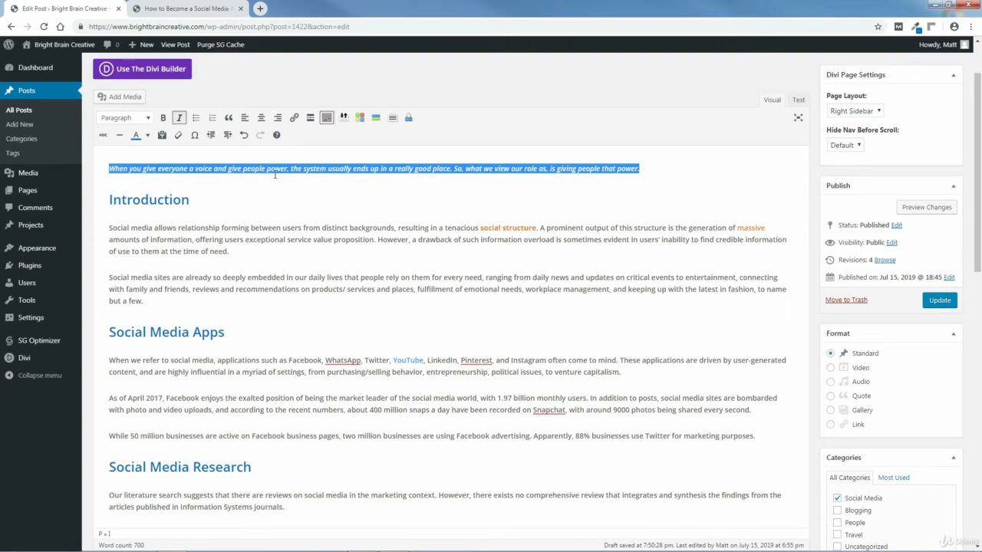
{"action": "left_click", "coordinate": [228, 119]}
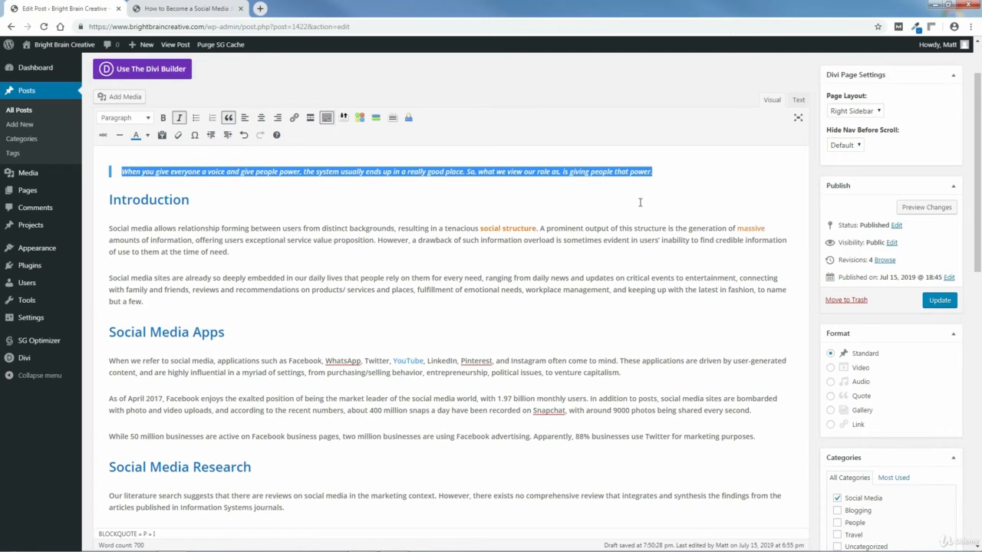
{"action": "left_click", "coordinate": [663, 171]}
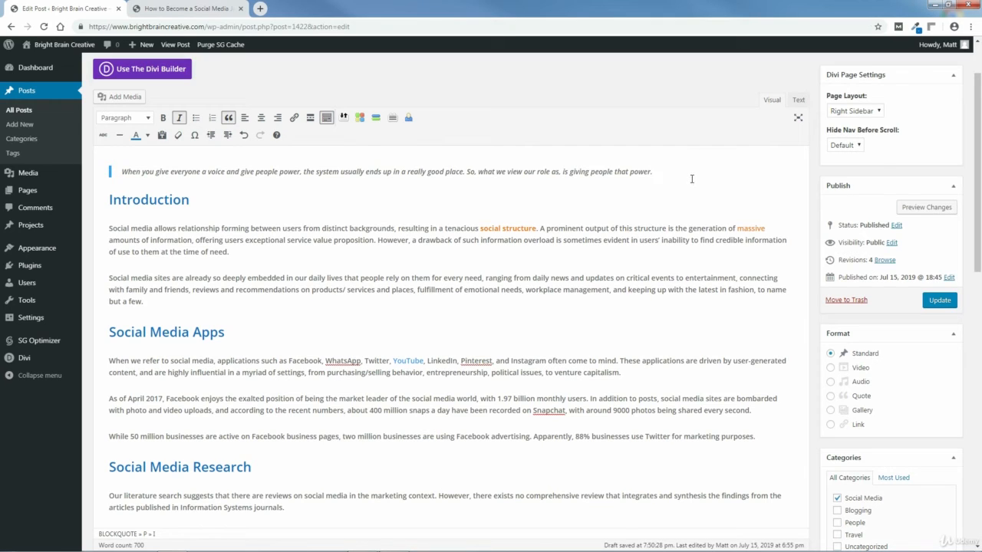
Add the attribution "-Mark Zuckerberg" as a regular paragraph below the blockquote and align it right.
{"action": "key", "text": "Return"}
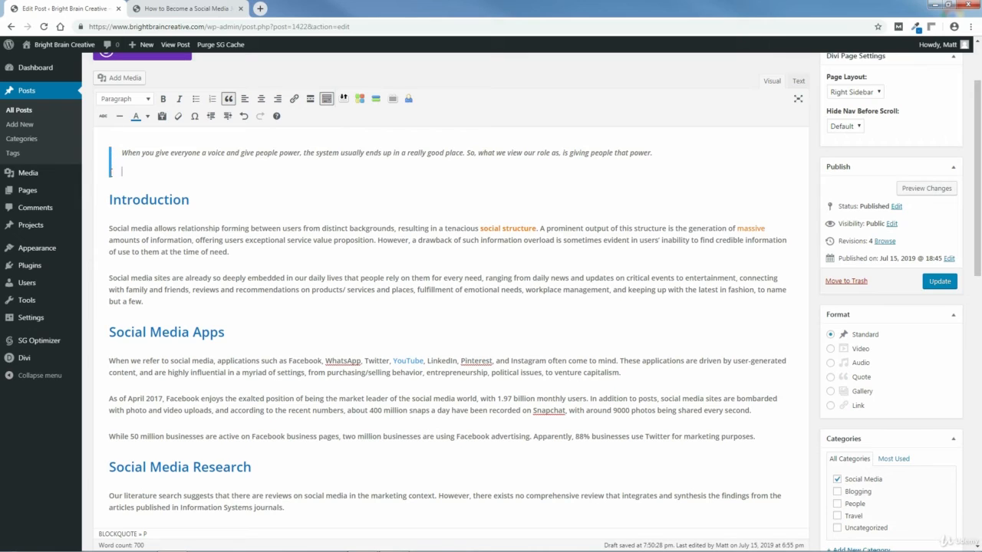
{"action": "left_click", "coordinate": [228, 101]}
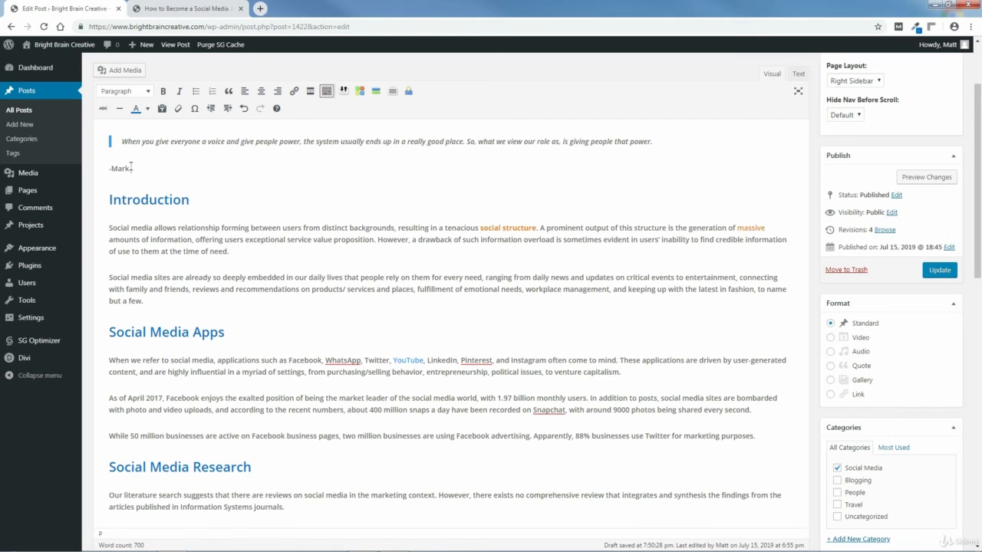
{"action": "type", "text": "-Mark Zuckerberg"}
{"action": "left_click_drag", "start_coordinate": [172, 170], "coordinate": [108, 169]}
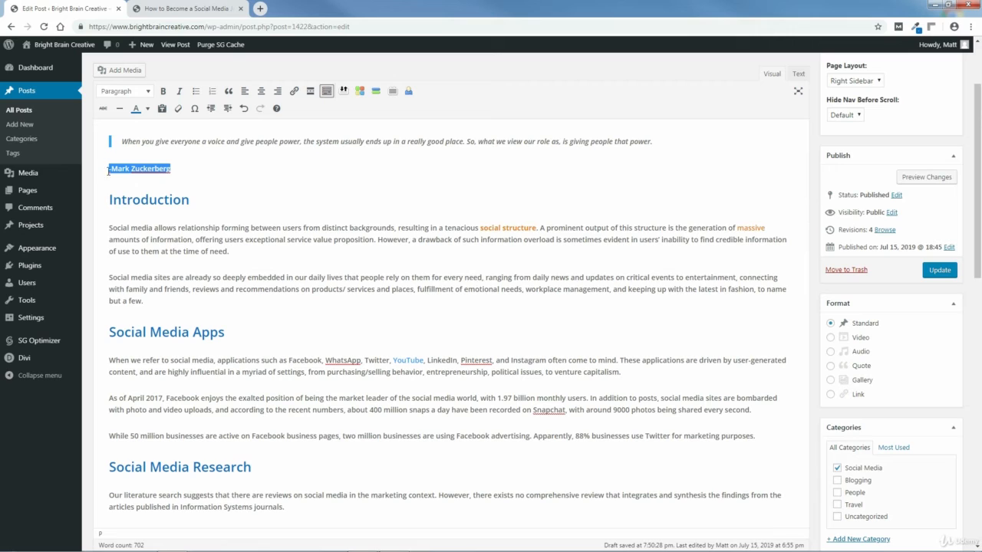
{"action": "left_click", "coordinate": [278, 92]}
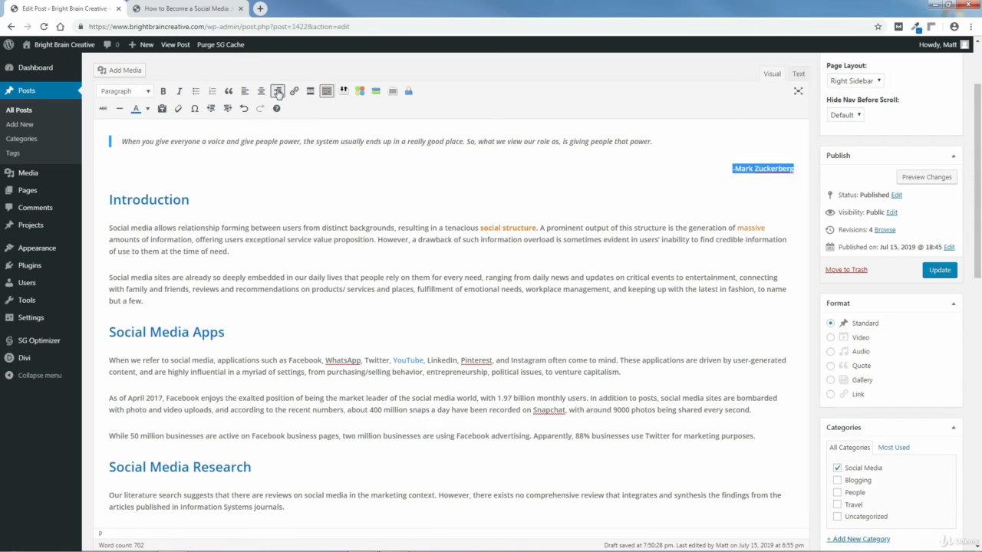
{"action": "left_click", "coordinate": [722, 166]}
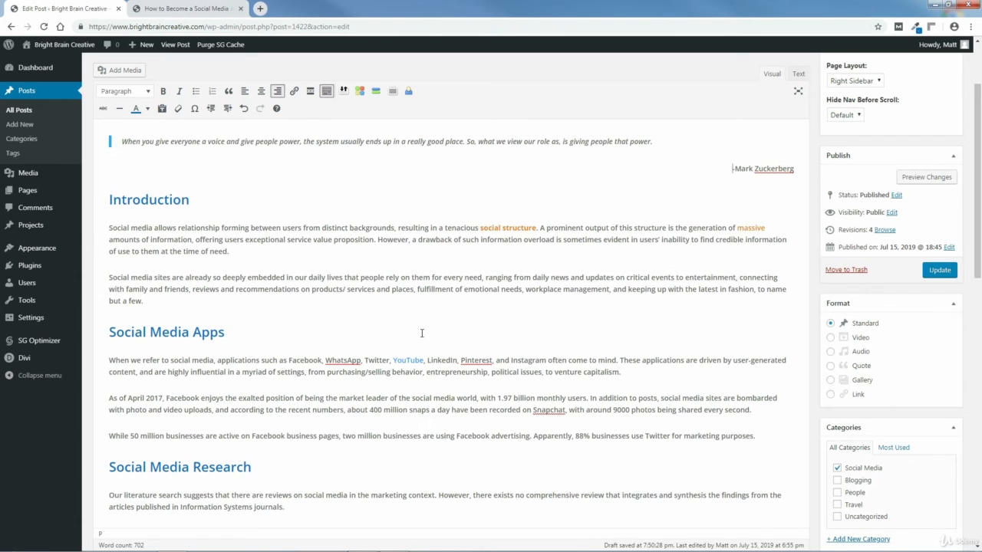
Preview the unsaved changes to the post, review the whole page from featured image to footer, and close the preview.
{"action": "left_click", "coordinate": [929, 180]}
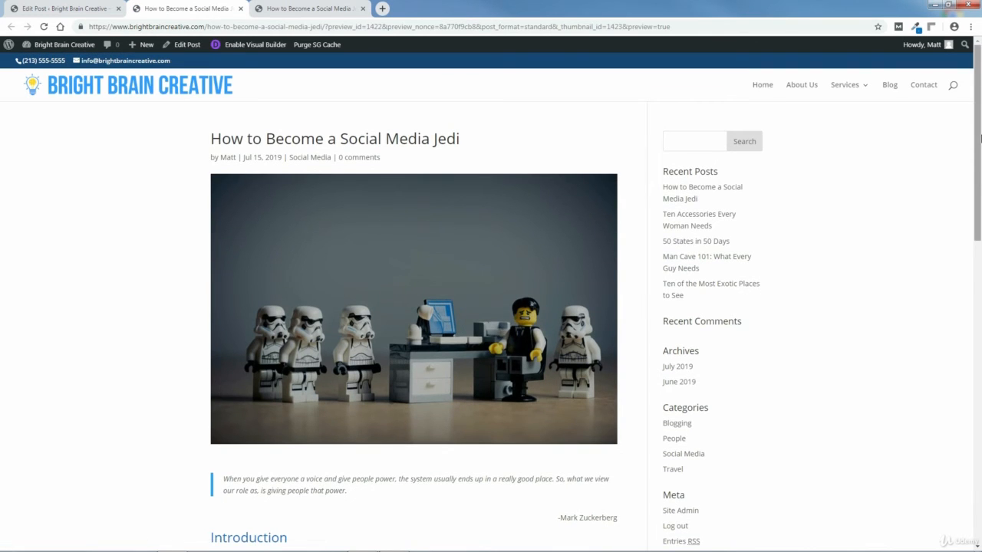
{"action": "scroll", "coordinate": [979, 207], "scroll_direction": "down", "scroll_amount": 3}
{"action": "scroll", "coordinate": [979, 207], "scroll_direction": "down", "scroll_amount": 2}
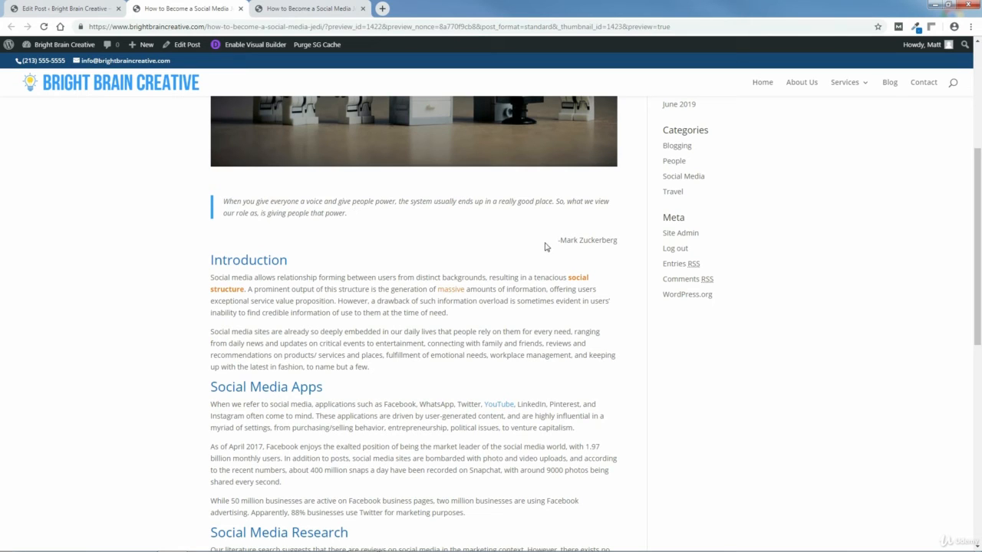
{"action": "scroll", "coordinate": [979, 270], "scroll_direction": "down", "scroll_amount": 2}
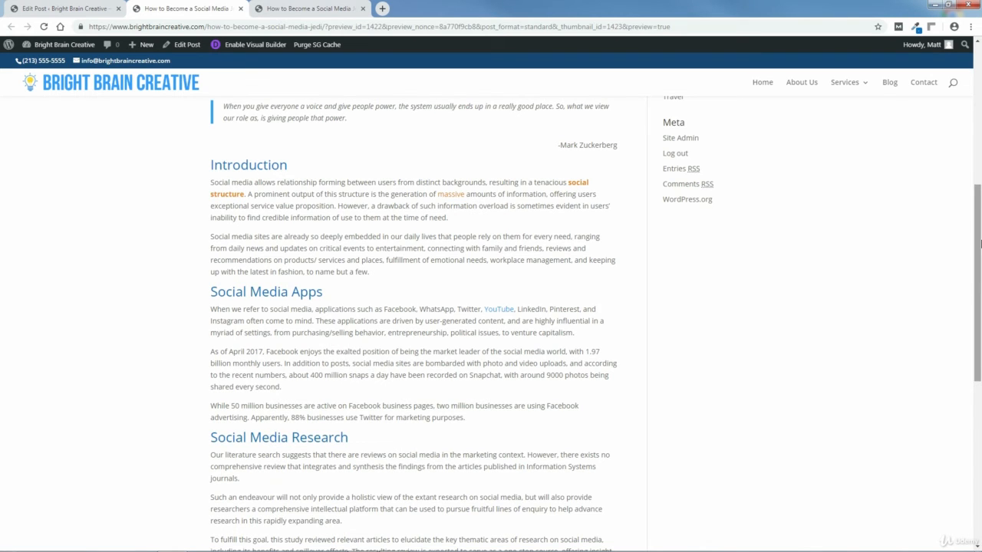
{"action": "scroll", "coordinate": [979, 406], "scroll_direction": "down", "scroll_amount": 5}
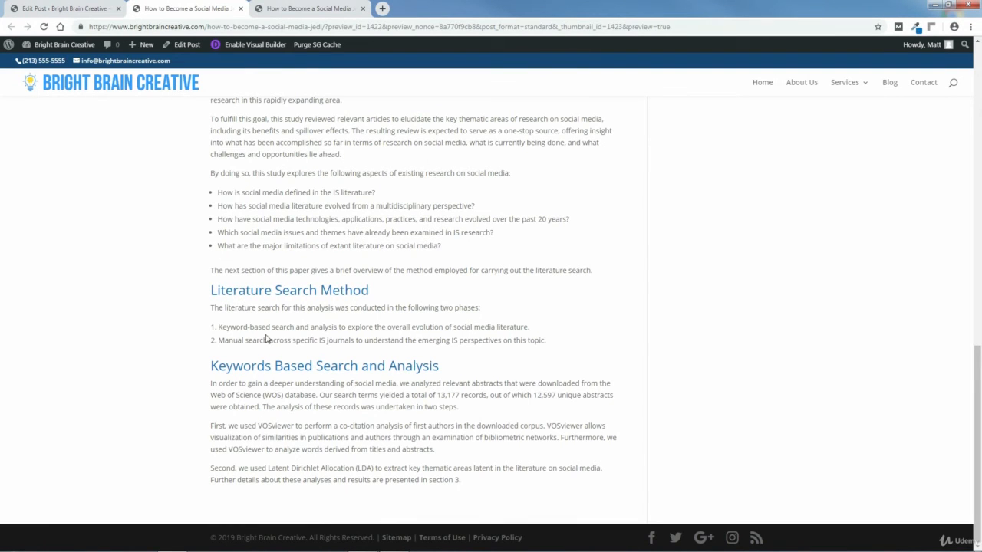
{"action": "left_click_drag", "start_coordinate": [977, 367], "coordinate": [978, 46]}
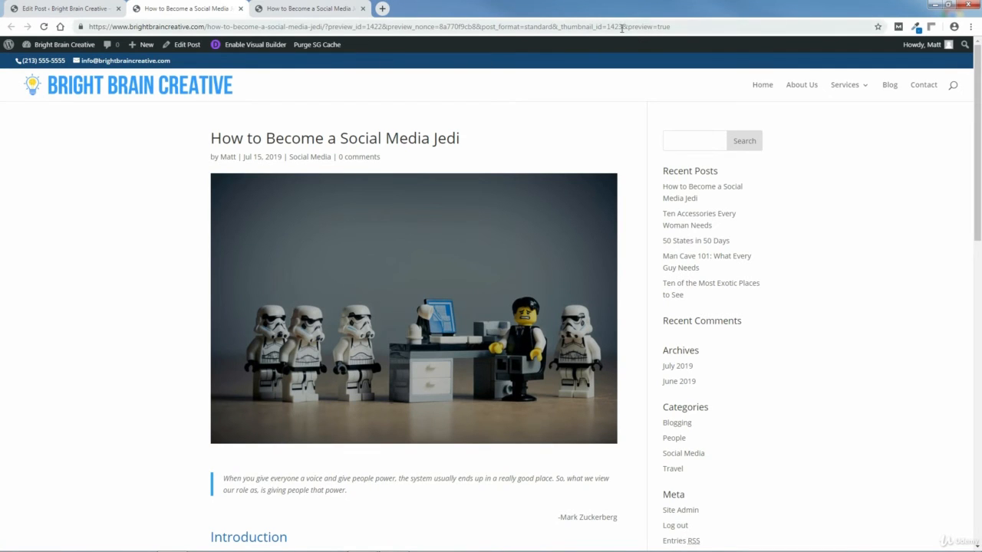
{"action": "left_click", "coordinate": [241, 8]}
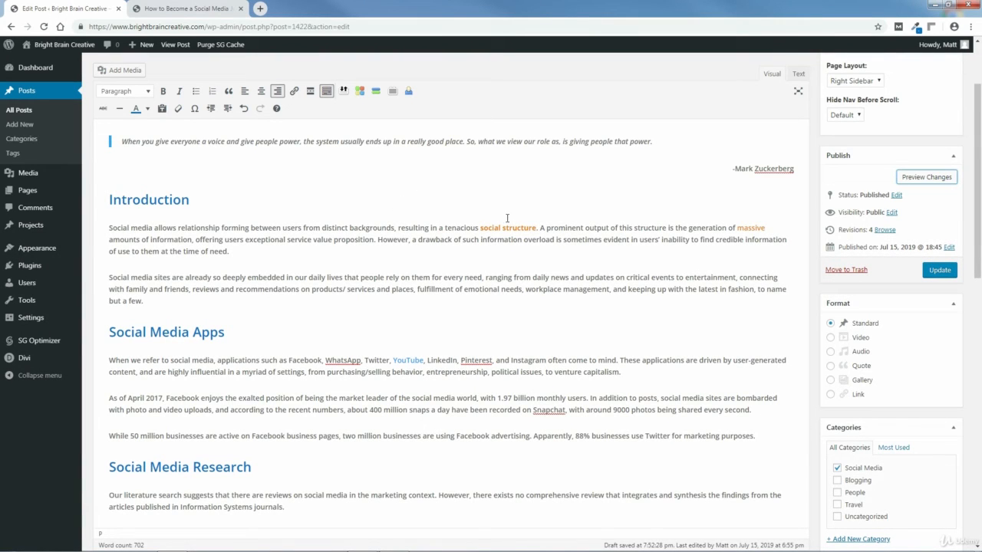
Update the published post and reload its live page to check the blockquote, headings and lists.
{"action": "left_click", "coordinate": [939, 271]}
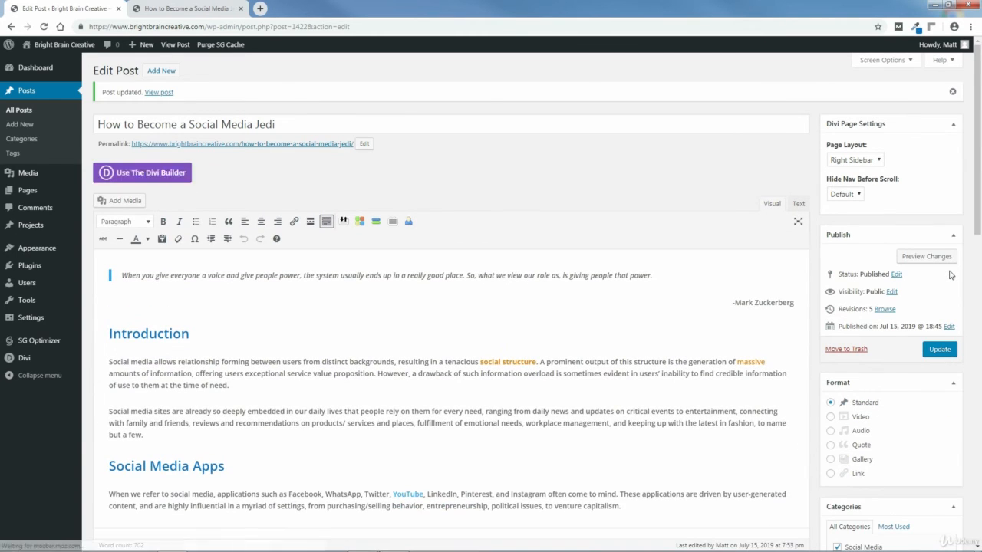
{"action": "left_click", "coordinate": [178, 7]}
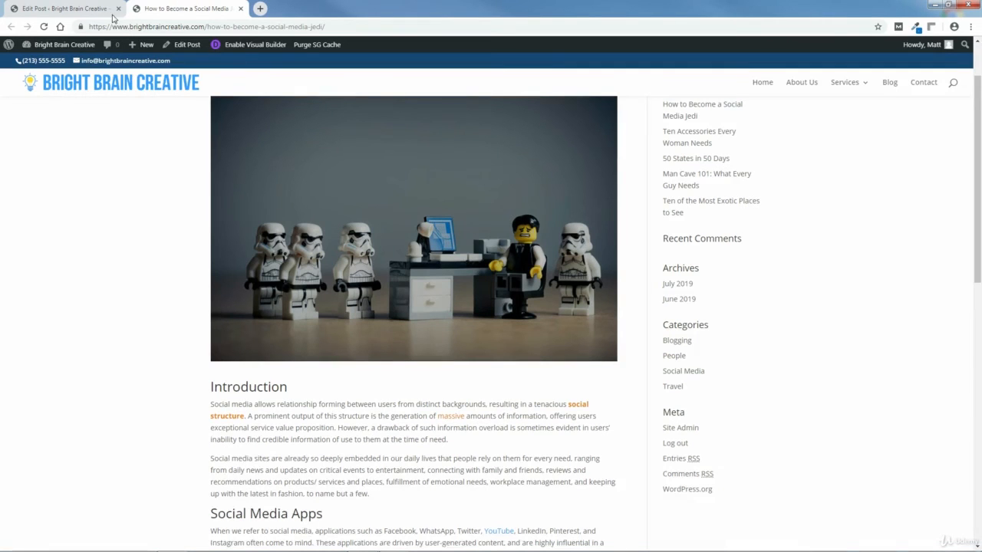
{"action": "left_click", "coordinate": [44, 27]}
{"action": "scroll", "coordinate": [758, 181], "scroll_direction": "down", "scroll_amount": 3}
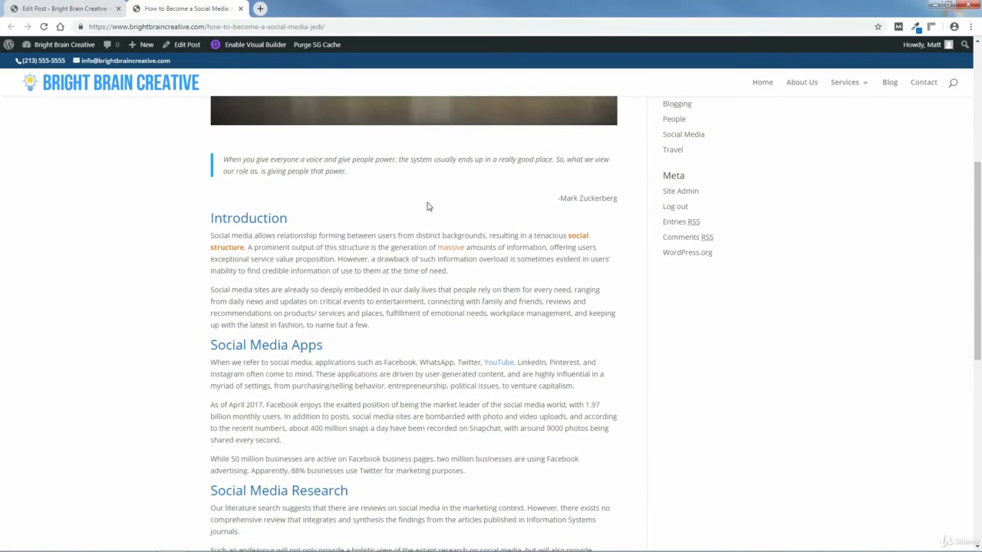
{"action": "left_click_drag", "start_coordinate": [980, 263], "coordinate": [979, 371]}
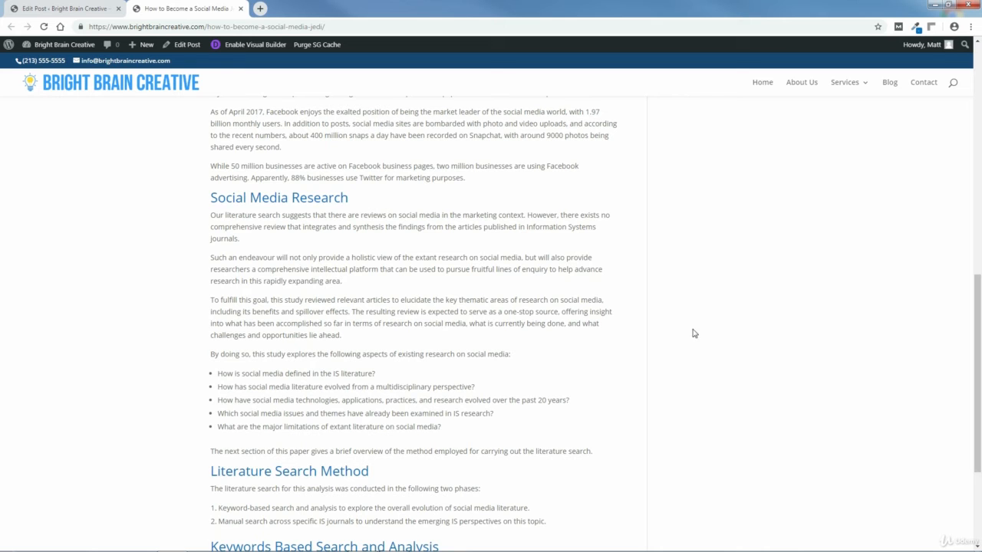
{"action": "left_click_drag", "start_coordinate": [979, 385], "coordinate": [979, 142]}
Back in the post editor, start a media file upload at the beginning of the "As of April 2017" paragraph.
{"action": "left_click", "coordinate": [47, 11]}
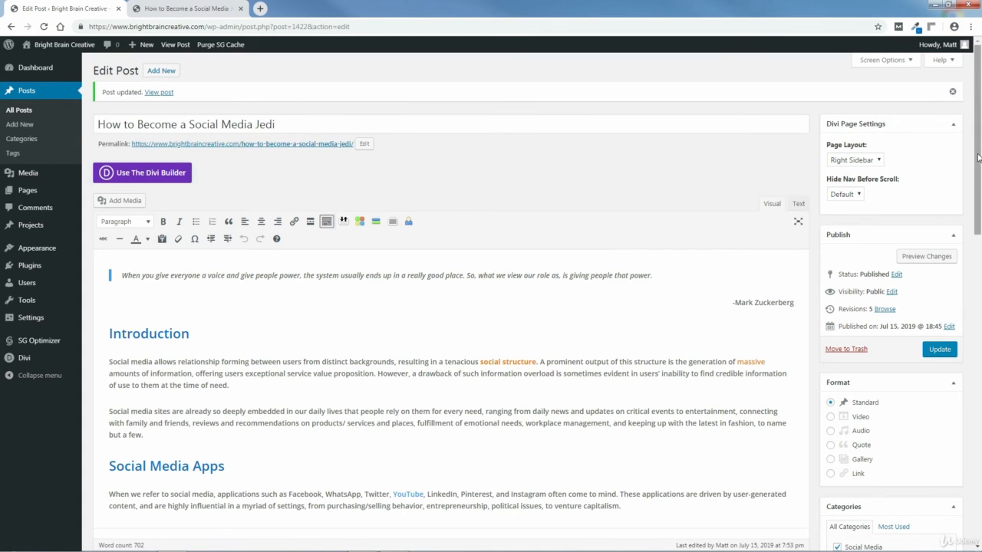
{"action": "left_click_drag", "start_coordinate": [979, 158], "coordinate": [979, 241]}
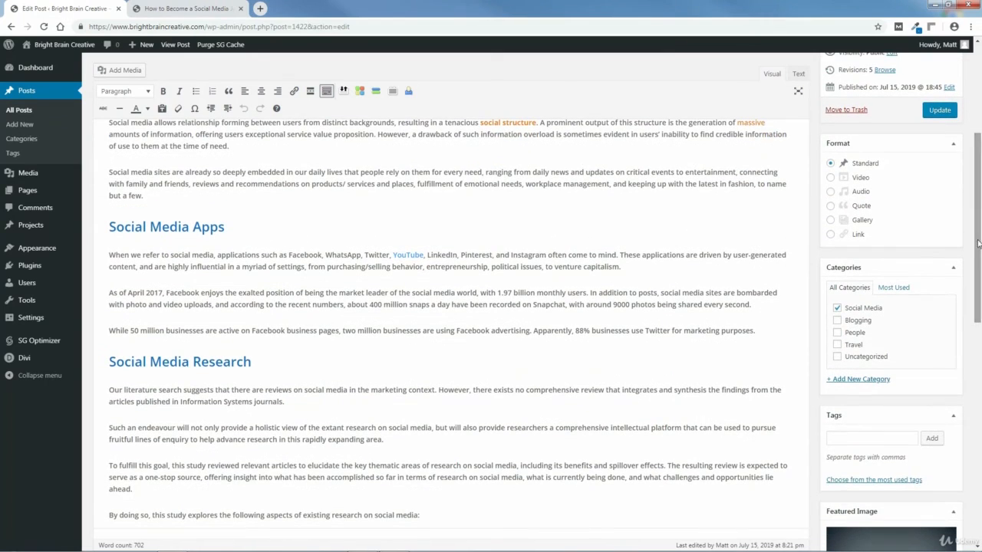
{"action": "left_click", "coordinate": [110, 293]}
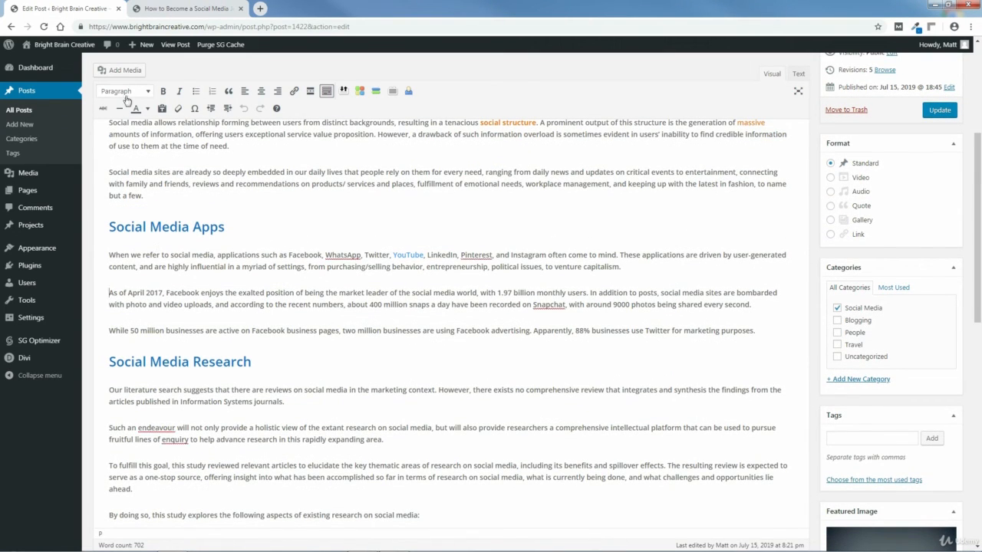
{"action": "left_click", "coordinate": [124, 70]}
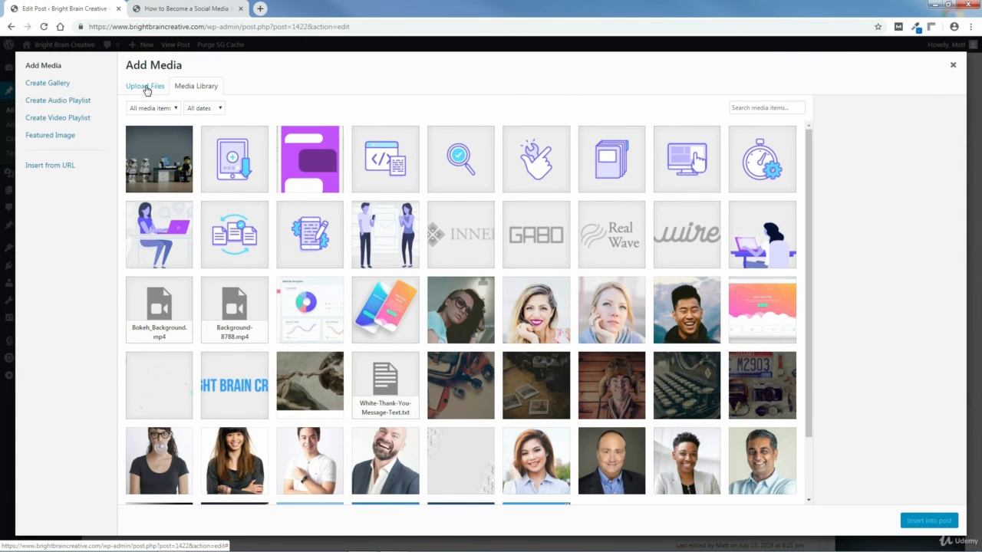
{"action": "left_click", "coordinate": [146, 89]}
{"action": "left_click", "coordinate": [541, 273]}
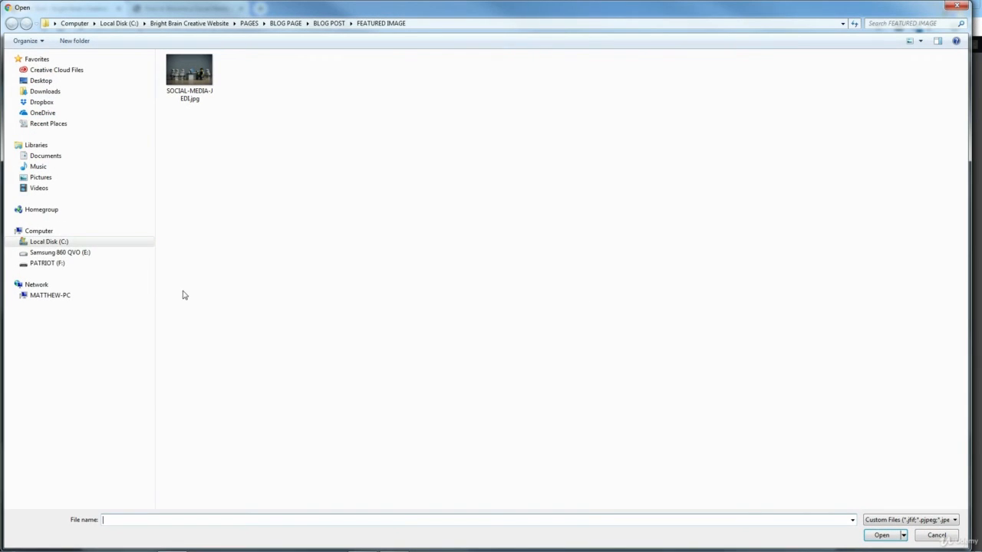
Upload facebook-3026189_640.jpg from the website's BLOG POST > ARTICLE IMAGES folder and insert it into the post.
{"action": "left_click", "coordinate": [48, 241]}
{"action": "double_click", "coordinate": [197, 84]}
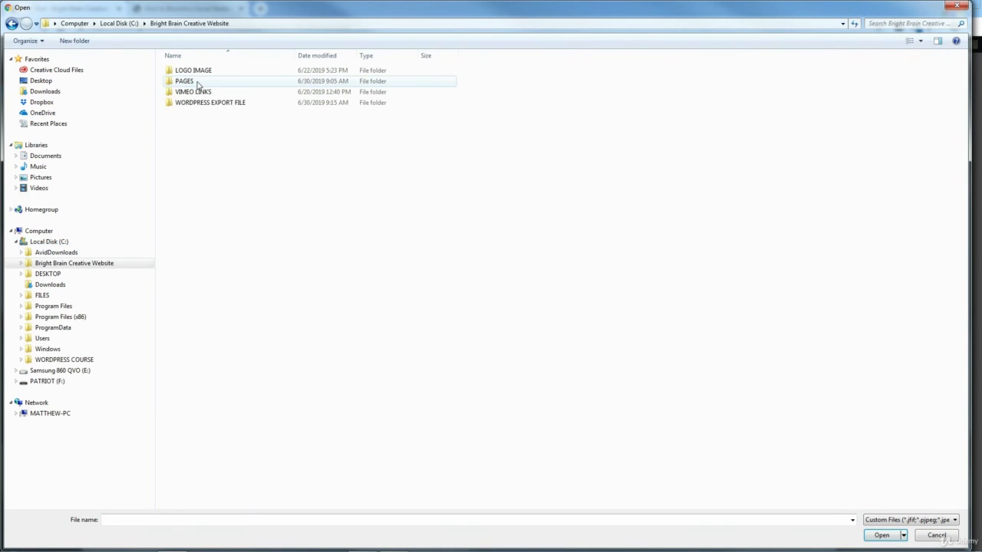
{"action": "double_click", "coordinate": [183, 85]}
{"action": "double_click", "coordinate": [184, 84]}
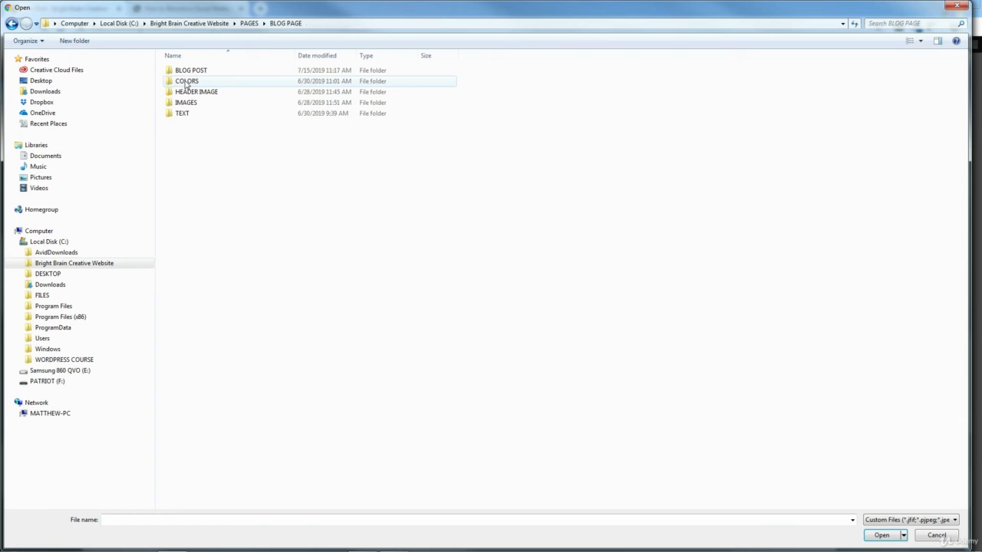
{"action": "double_click", "coordinate": [184, 70]}
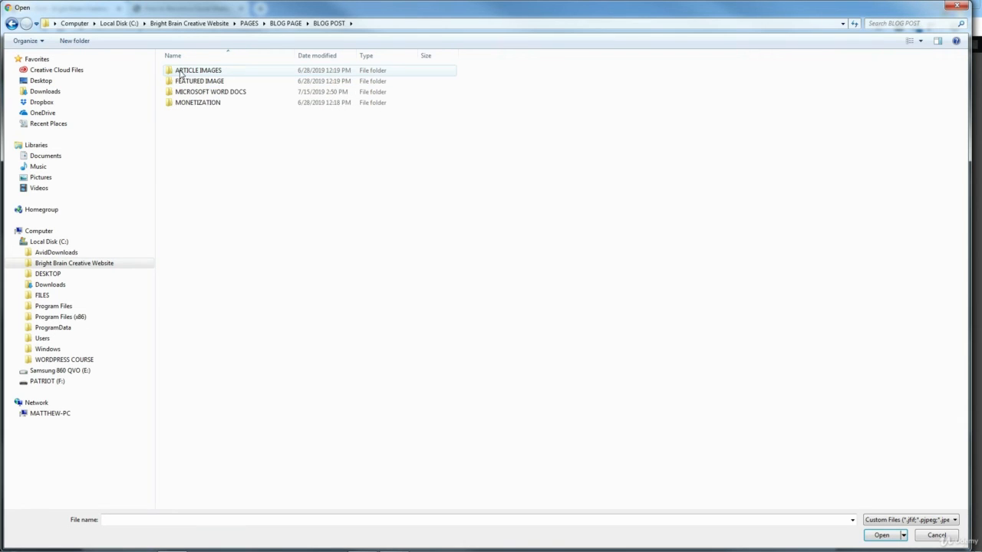
{"action": "double_click", "coordinate": [190, 71]}
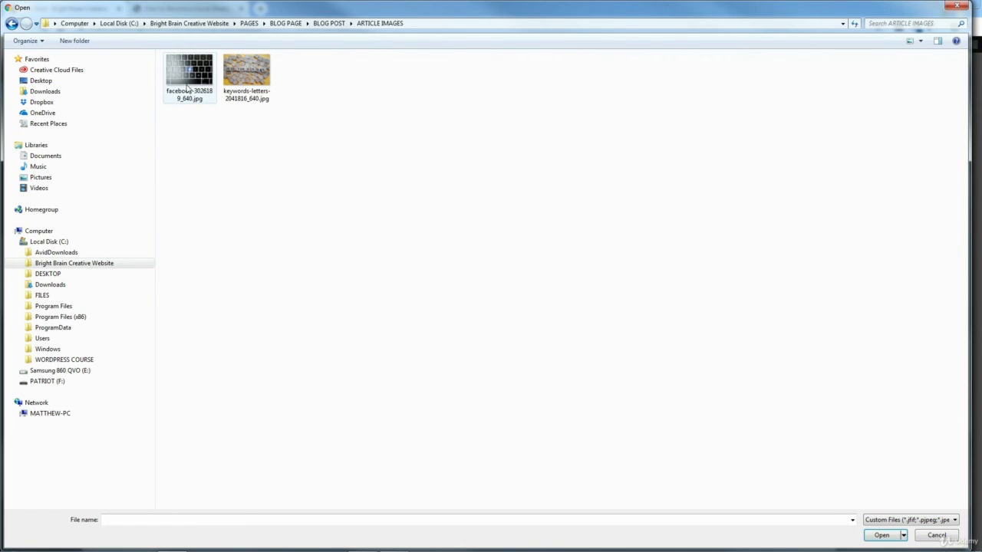
{"action": "left_click", "coordinate": [192, 74]}
{"action": "left_click", "coordinate": [883, 535]}
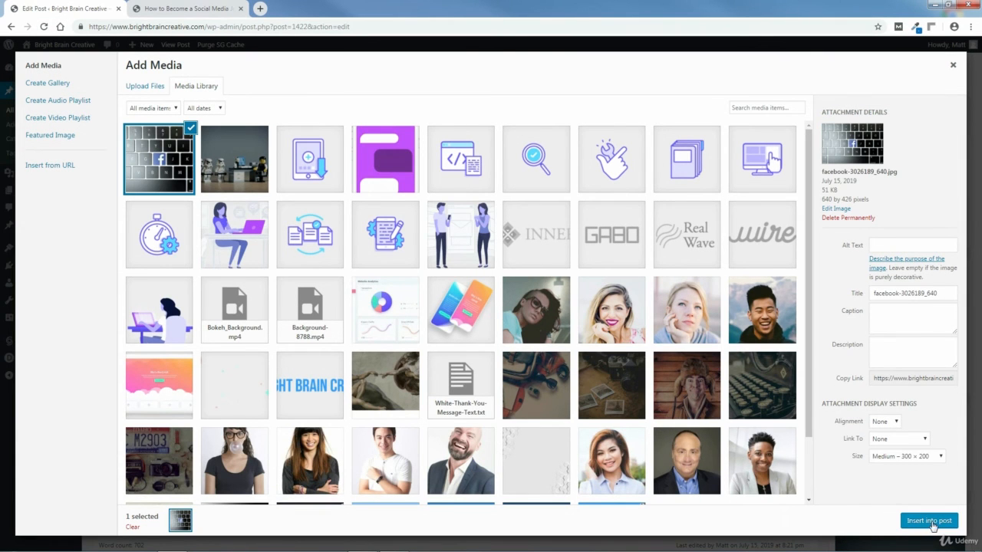
{"action": "left_click", "coordinate": [929, 520]}
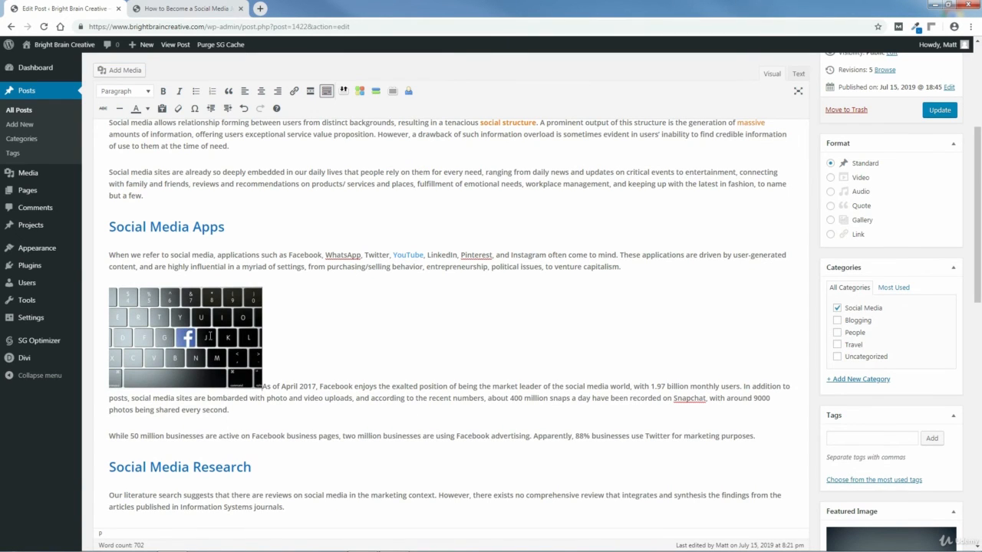
Edit the keyboard image's details: alternative text "Facebook Keyboard", caption "What every keyboard needs." and left alignment.
{"action": "left_click", "coordinate": [193, 322]}
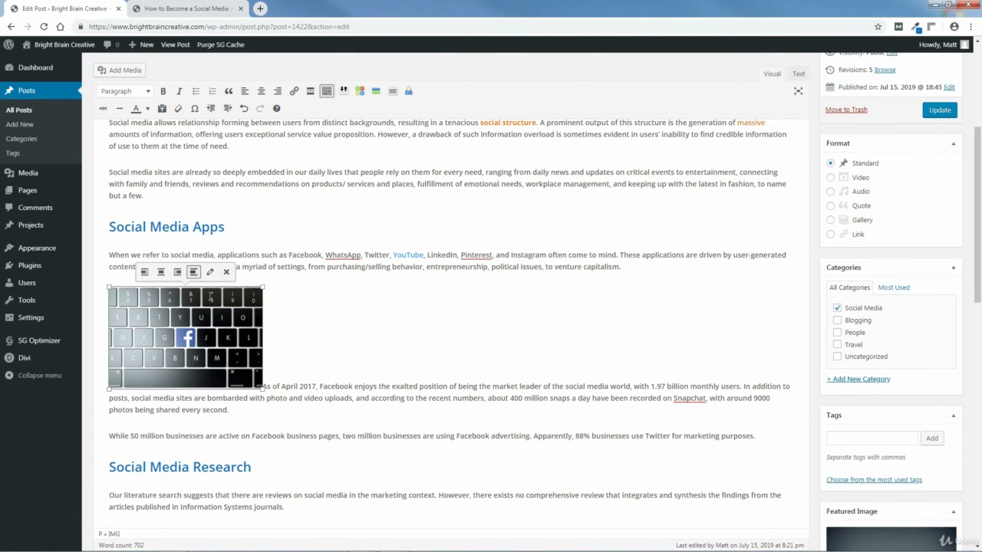
{"action": "left_click", "coordinate": [210, 273]}
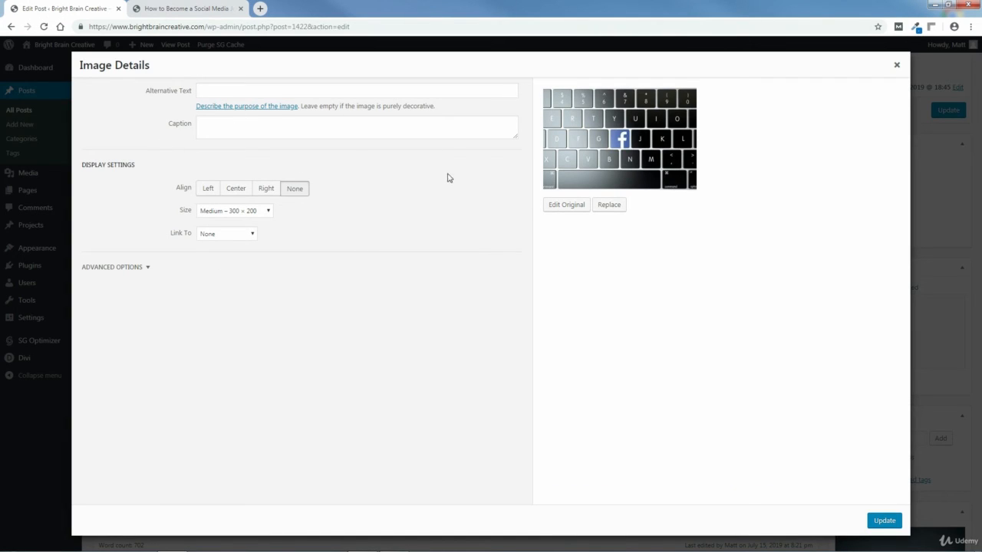
{"action": "left_click", "coordinate": [222, 90]}
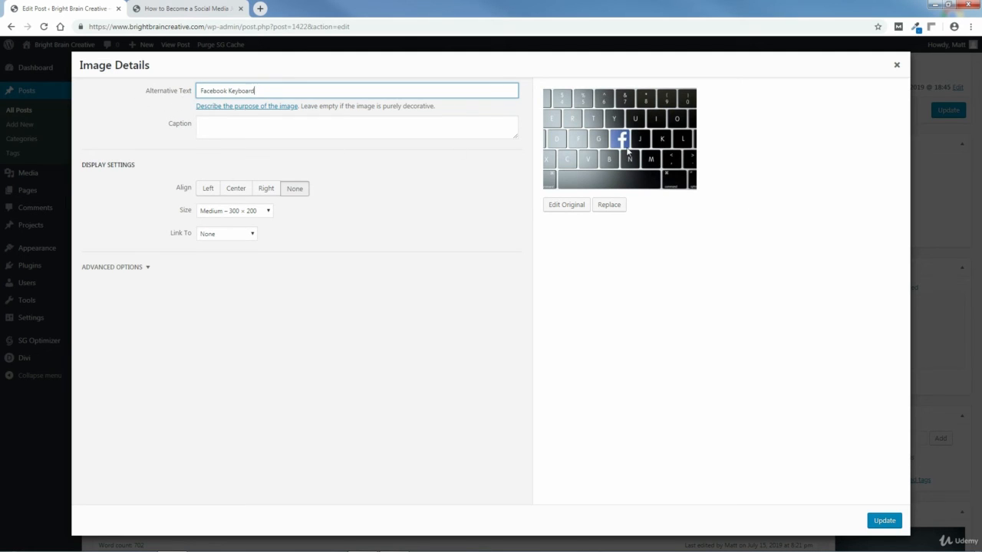
{"action": "left_click", "coordinate": [226, 126]}
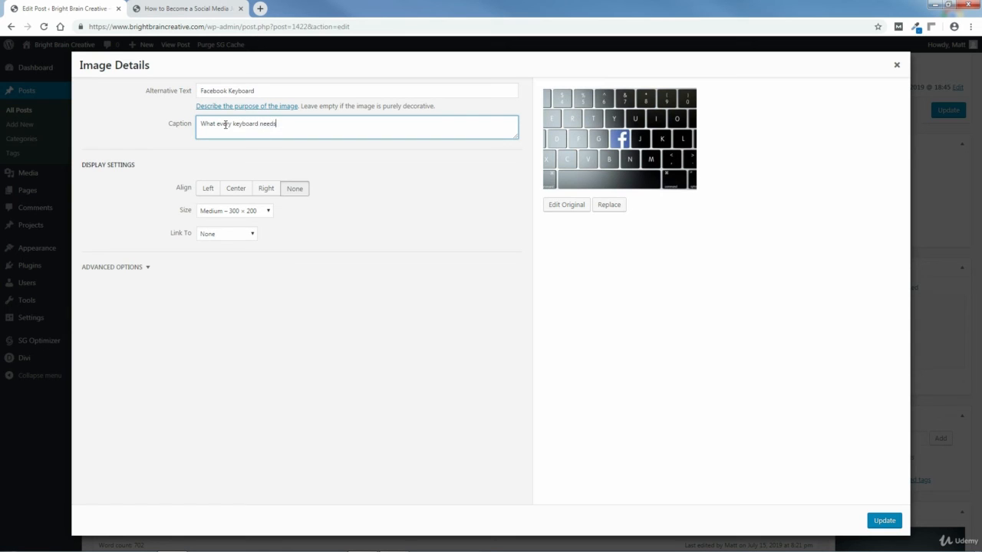
{"action": "left_click", "coordinate": [366, 162]}
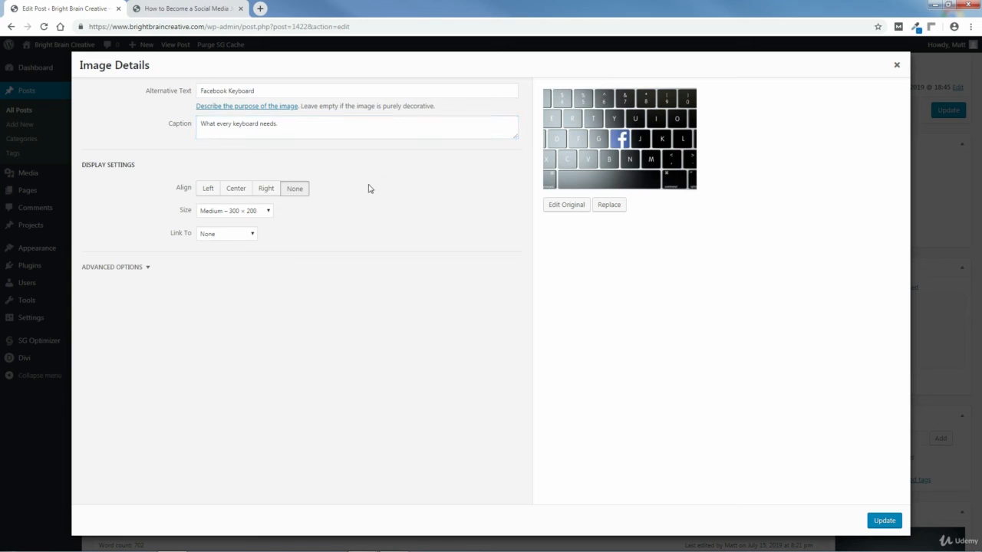
{"action": "left_click", "coordinate": [207, 194]}
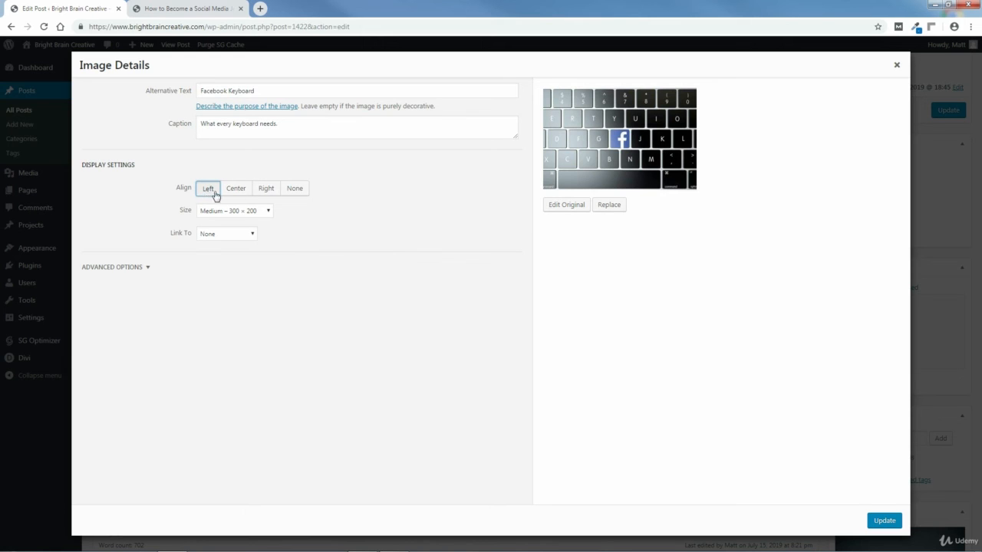
Try the Thumbnail, Full Size and Custom Size options on the keyboard image and return it to Medium – 300 × 200.
{"action": "left_click", "coordinate": [229, 213]}
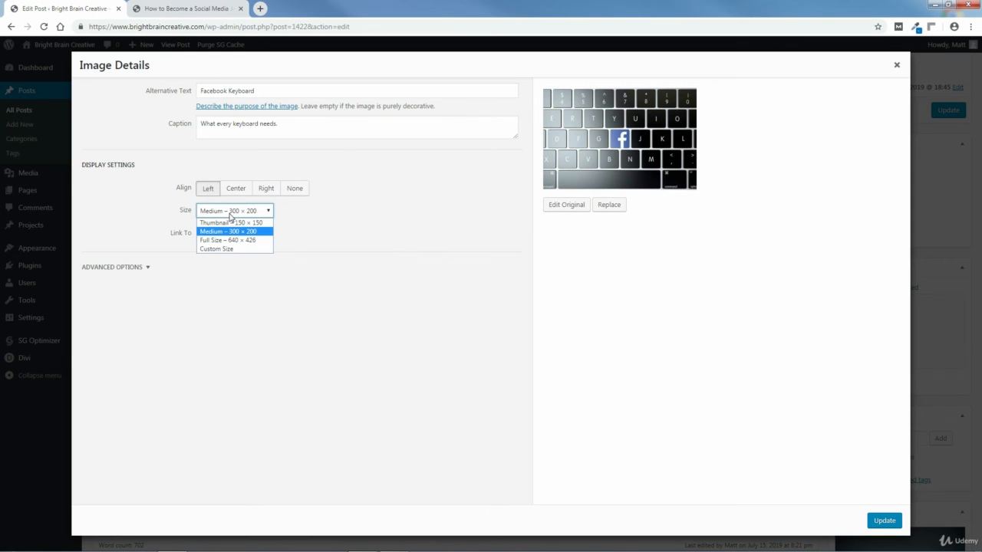
{"action": "left_click", "coordinate": [237, 222]}
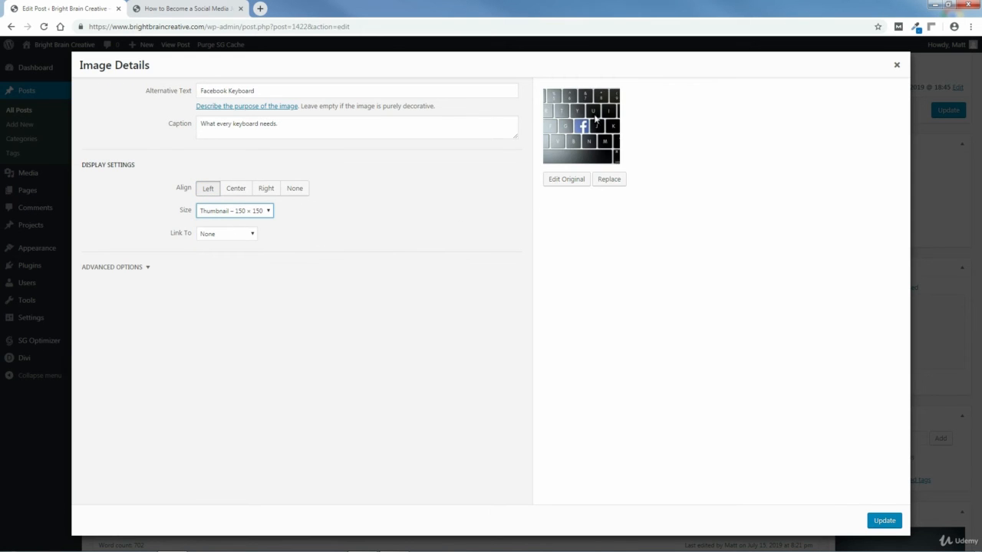
{"action": "left_click", "coordinate": [242, 213]}
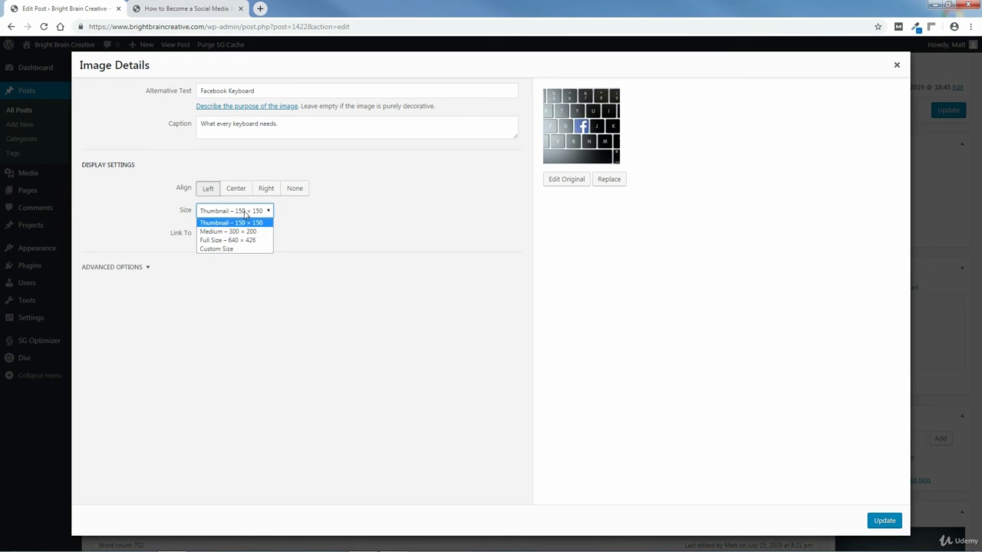
{"action": "left_click", "coordinate": [230, 240]}
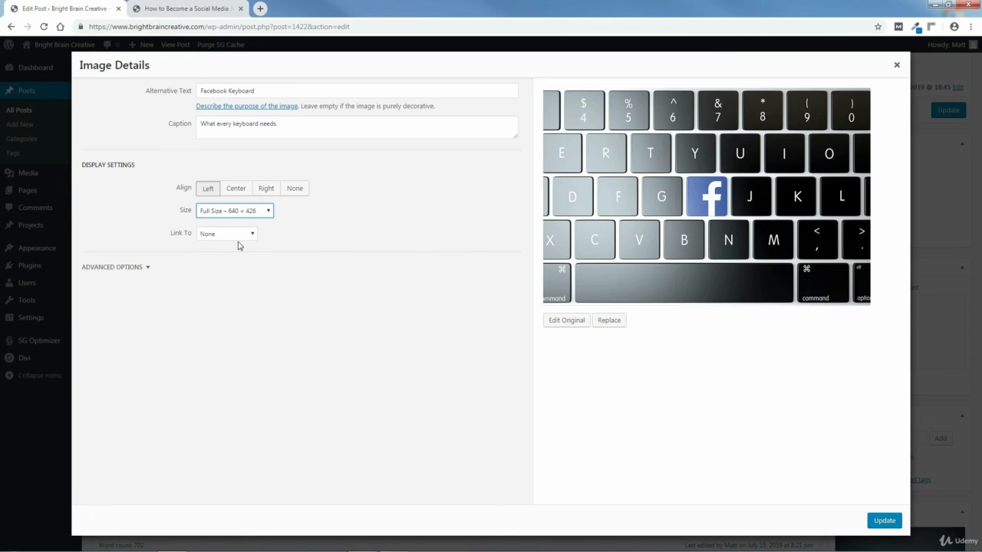
{"action": "left_click", "coordinate": [253, 213]}
{"action": "left_click", "coordinate": [229, 249]}
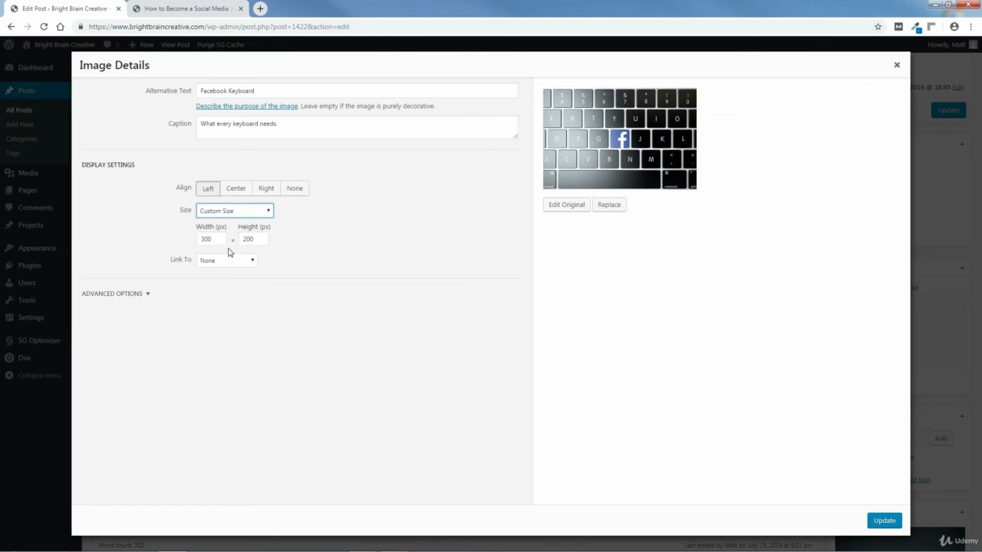
{"action": "left_click", "coordinate": [218, 237]}
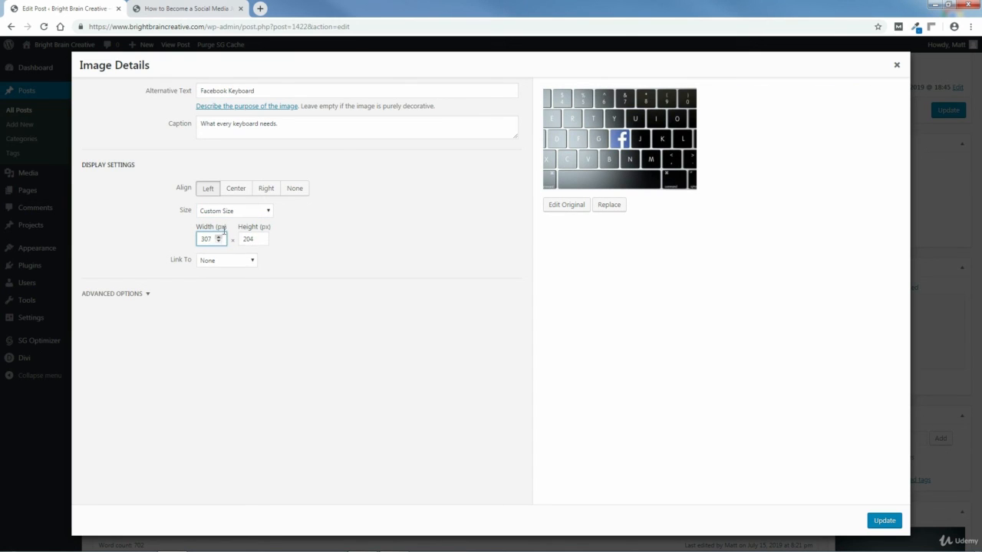
{"action": "left_click", "coordinate": [227, 213]}
{"action": "left_click", "coordinate": [227, 230]}
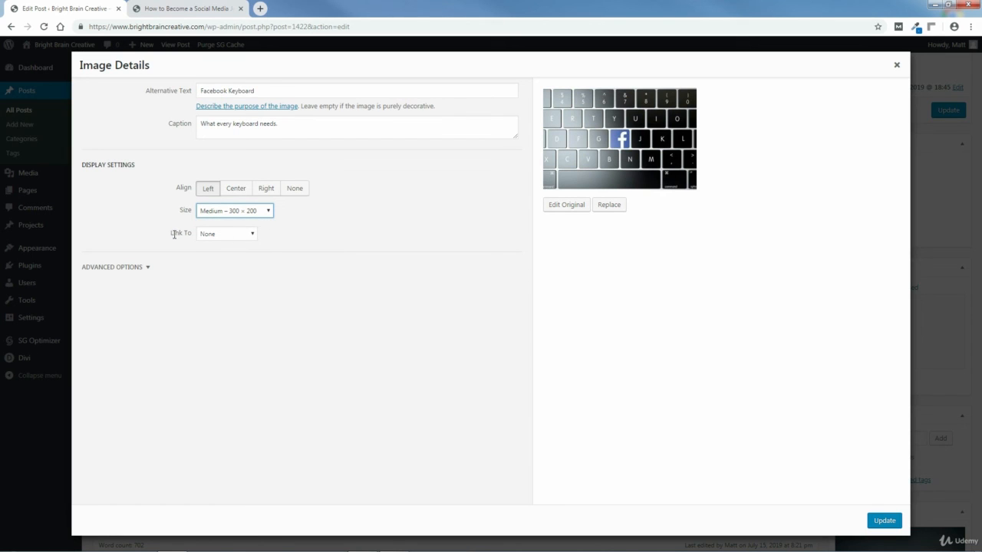
Try the Custom URL and Media File link options on the keyboard image and return its link to None.
{"action": "left_click", "coordinate": [222, 237]}
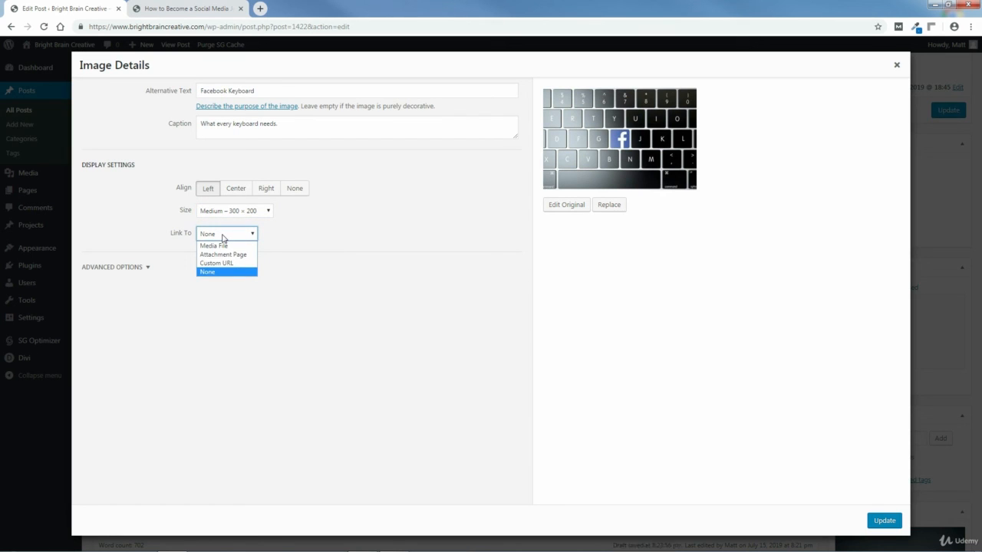
{"action": "left_click", "coordinate": [225, 264]}
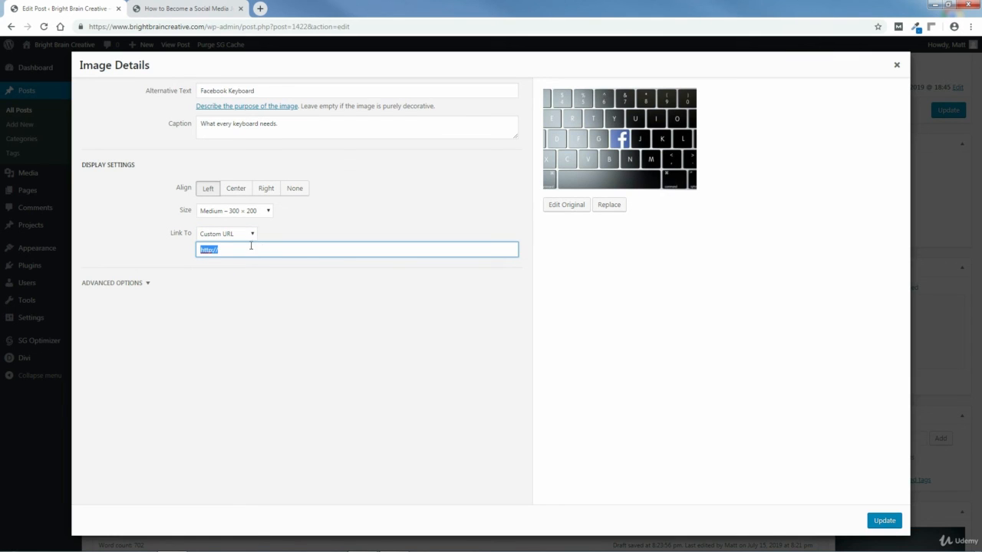
{"action": "left_click", "coordinate": [249, 234]}
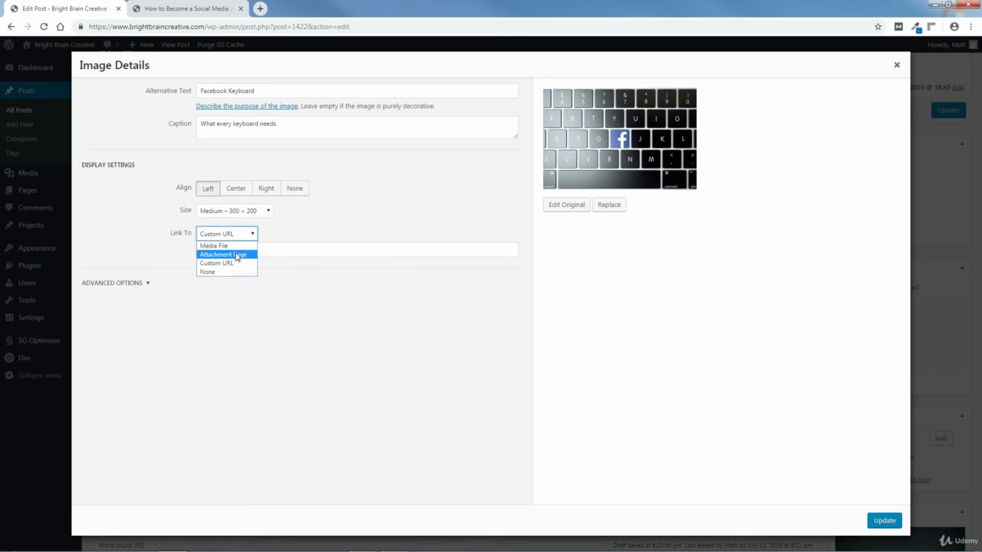
{"action": "left_click", "coordinate": [214, 247]}
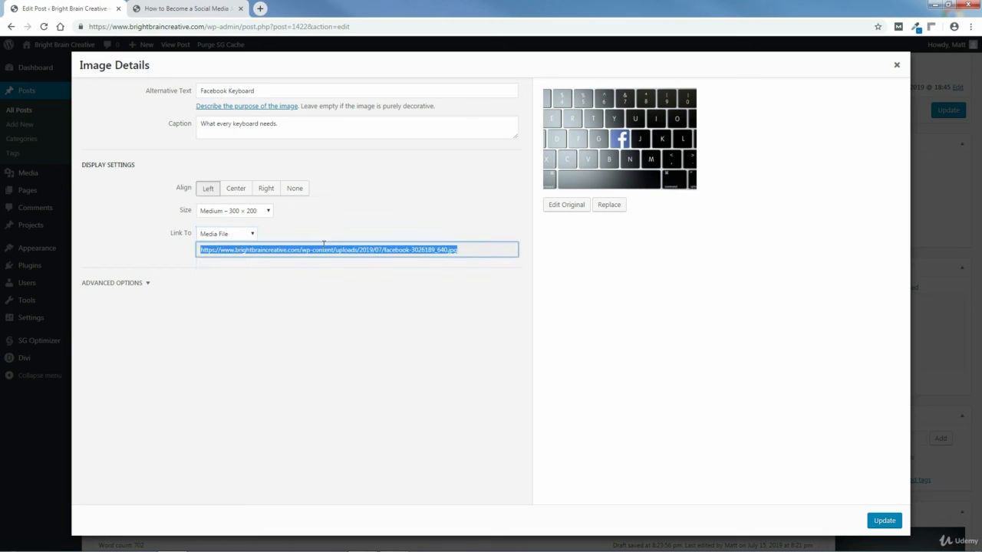
{"action": "left_click", "coordinate": [244, 237]}
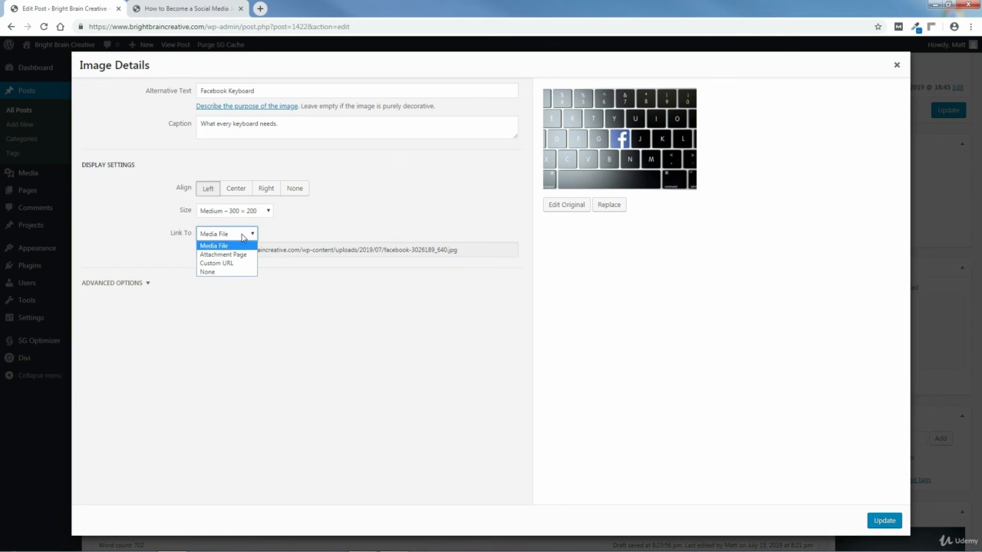
{"action": "left_click", "coordinate": [211, 272]}
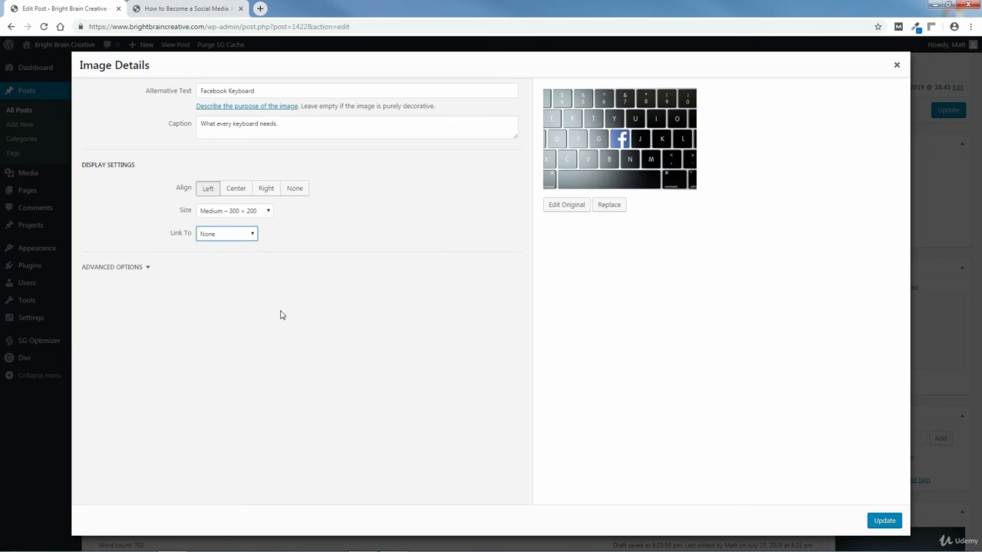
Show the keyboard image's advanced options and apply the image details to the post.
{"action": "left_click", "coordinate": [120, 267]}
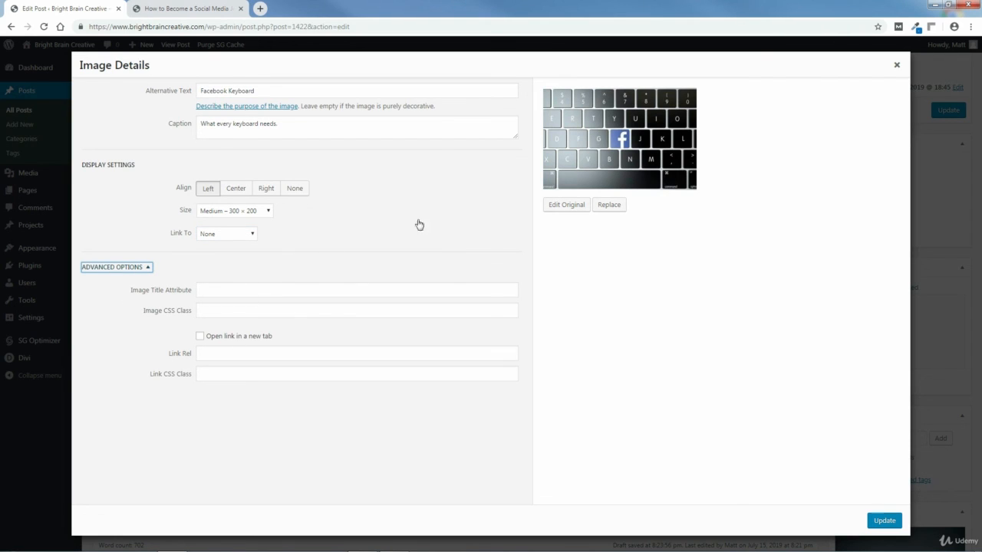
{"action": "left_click", "coordinate": [884, 521]}
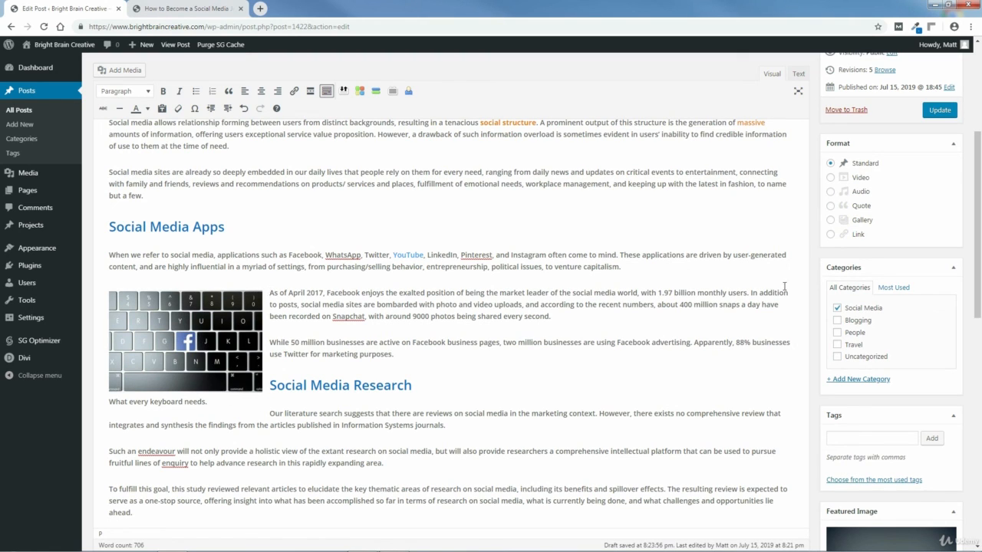
Add an empty line after the first "Keywords Based Search and Analysis" paragraph and upload keywords-letters-2041816_640.jpg for it.
{"action": "left_click_drag", "start_coordinate": [978, 181], "coordinate": [978, 346]}
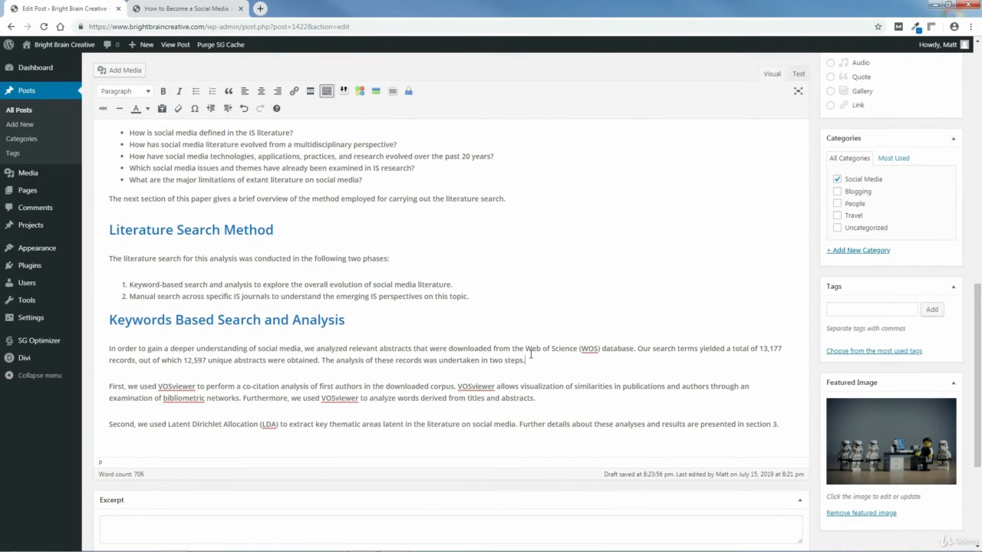
{"action": "key", "text": "Return"}
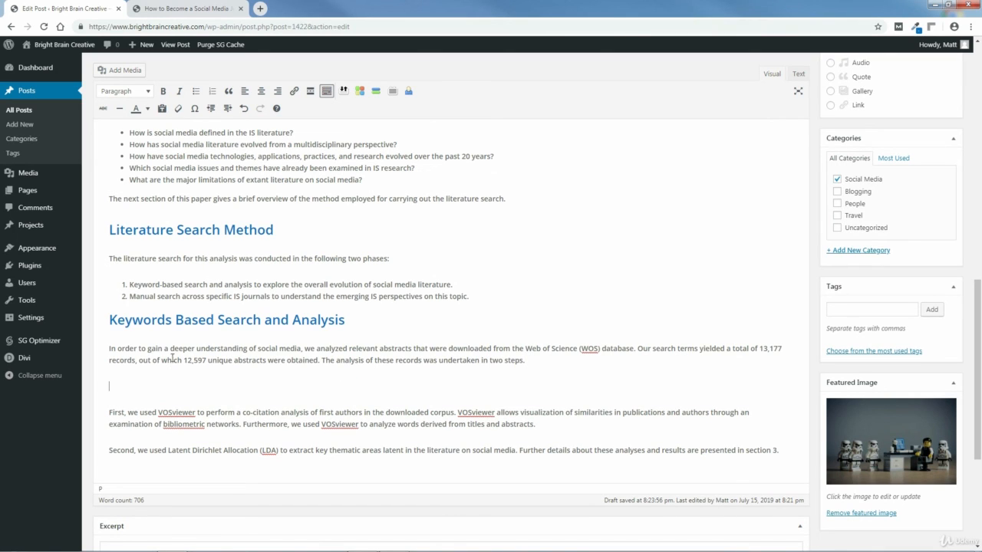
{"action": "left_click", "coordinate": [117, 73]}
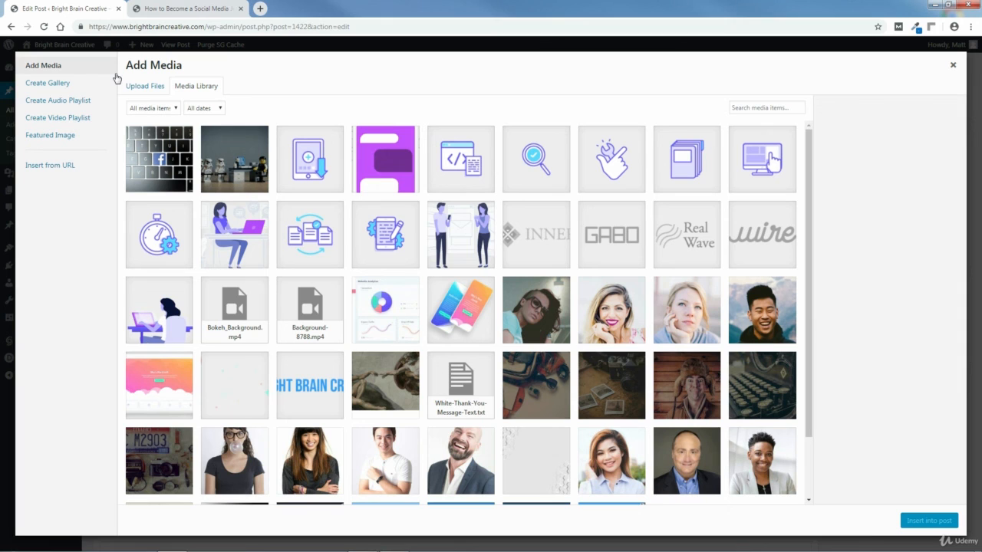
{"action": "left_click", "coordinate": [141, 89]}
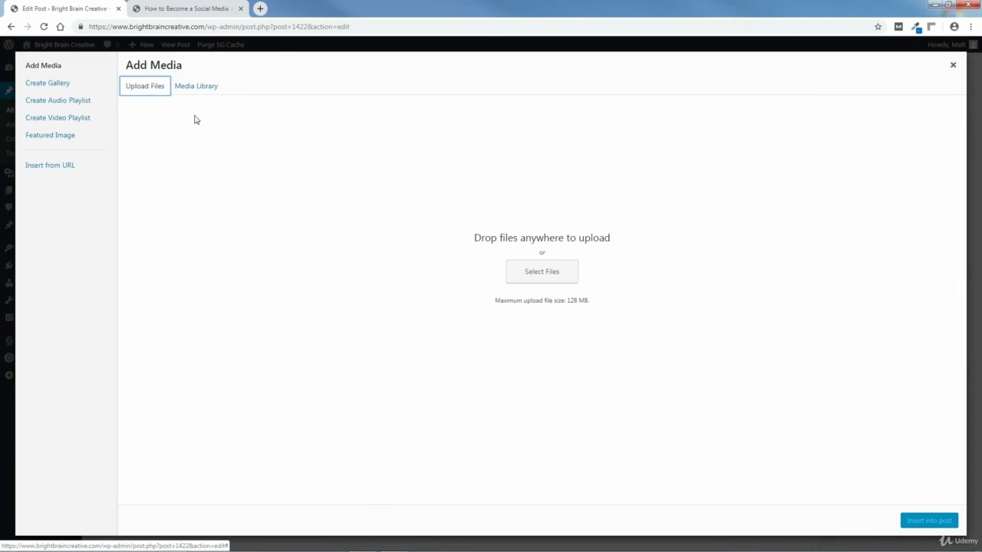
{"action": "left_click", "coordinate": [541, 274]}
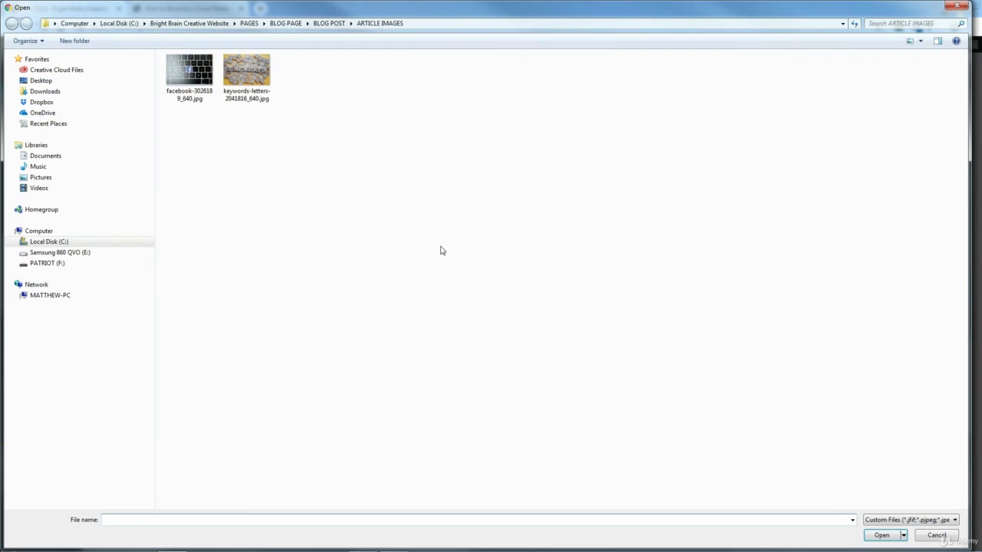
{"action": "left_click", "coordinate": [243, 75]}
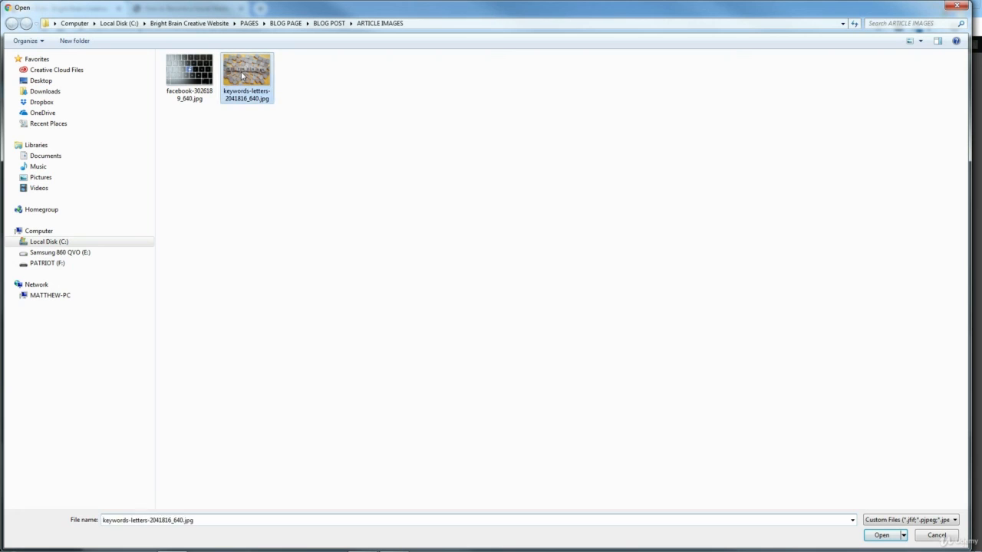
{"action": "left_click", "coordinate": [882, 536]}
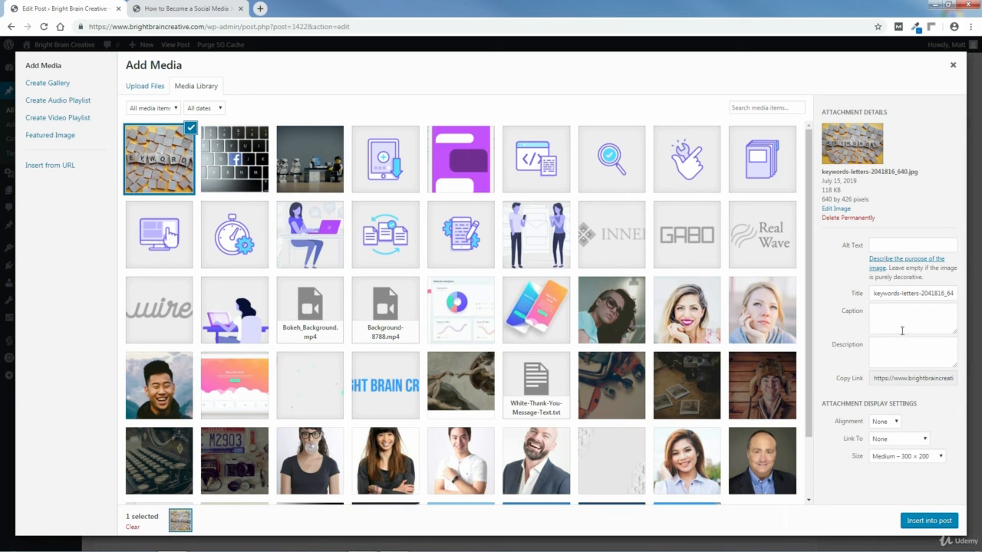
Give the uploaded image the alt text "Keywords", Center alignment, no link and size Medium – 300 × 200, and insert it into the post.
{"action": "left_click", "coordinate": [882, 244]}
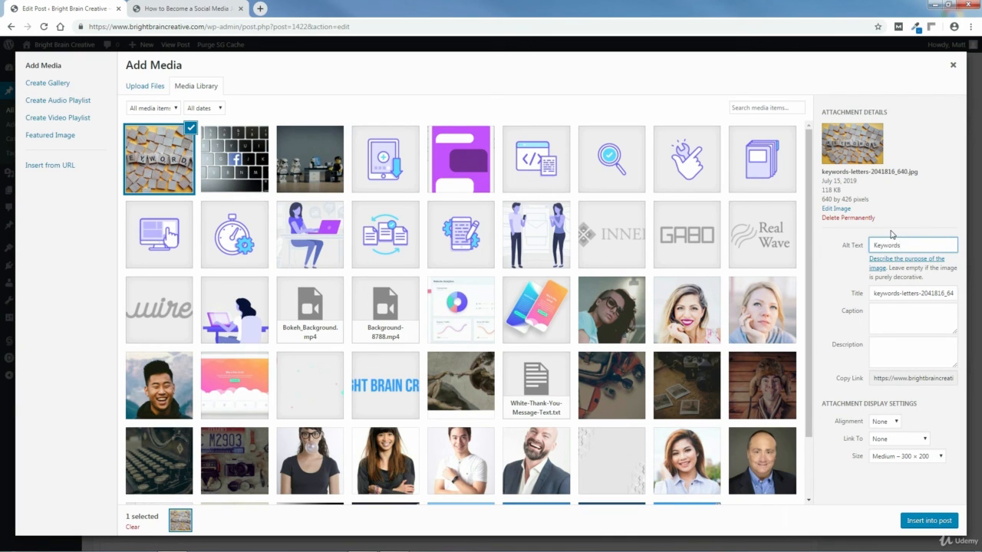
{"action": "left_click", "coordinate": [892, 424]}
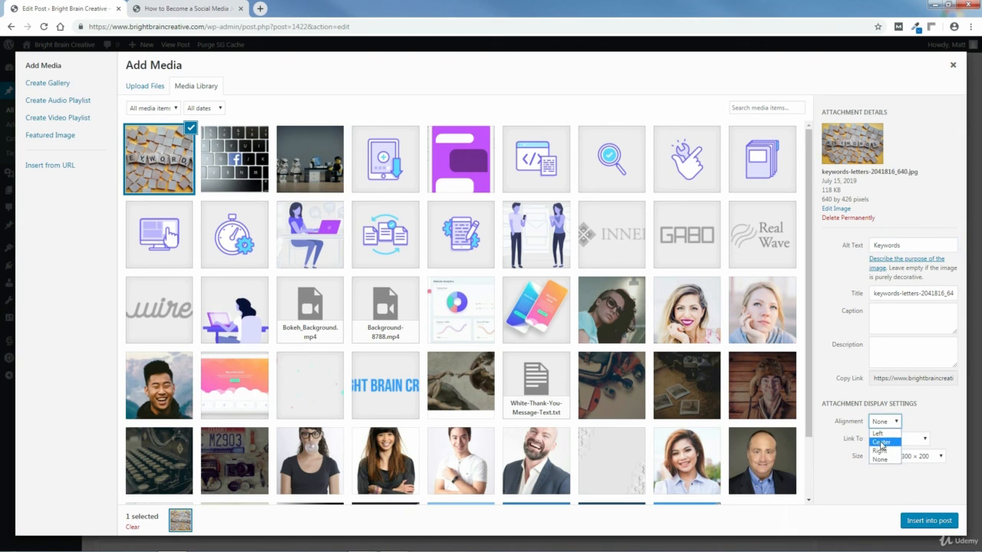
{"action": "left_click", "coordinate": [881, 444]}
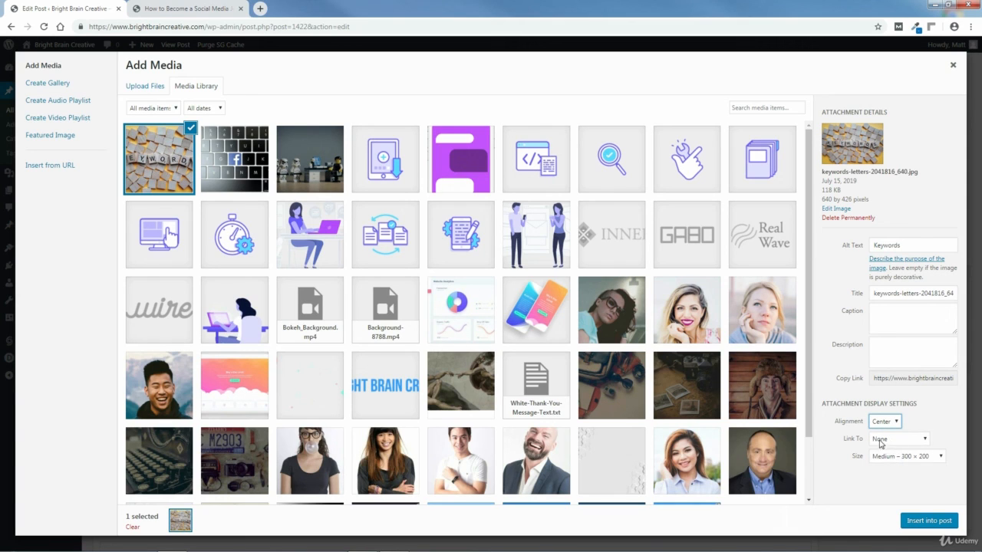
{"action": "left_click", "coordinate": [882, 440]}
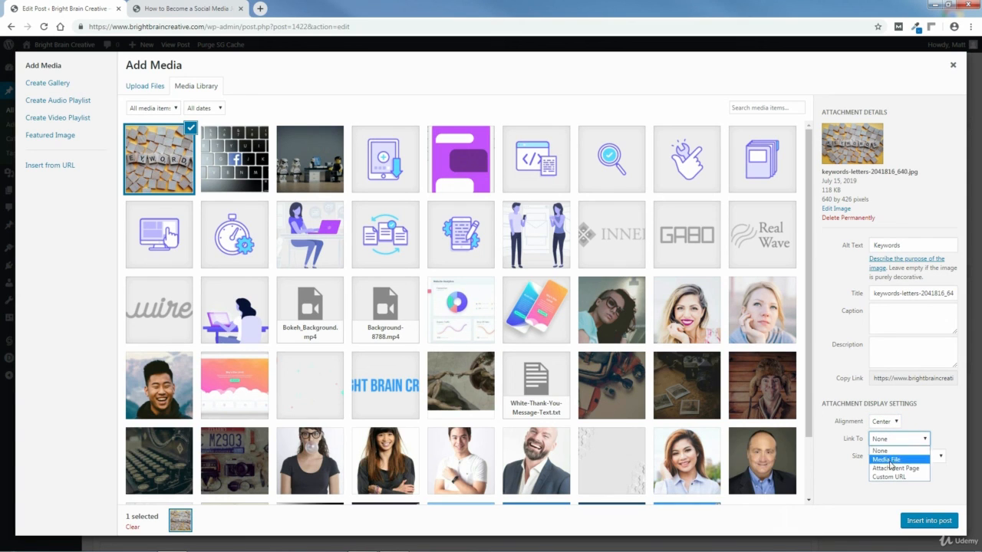
{"action": "left_click", "coordinate": [943, 437]}
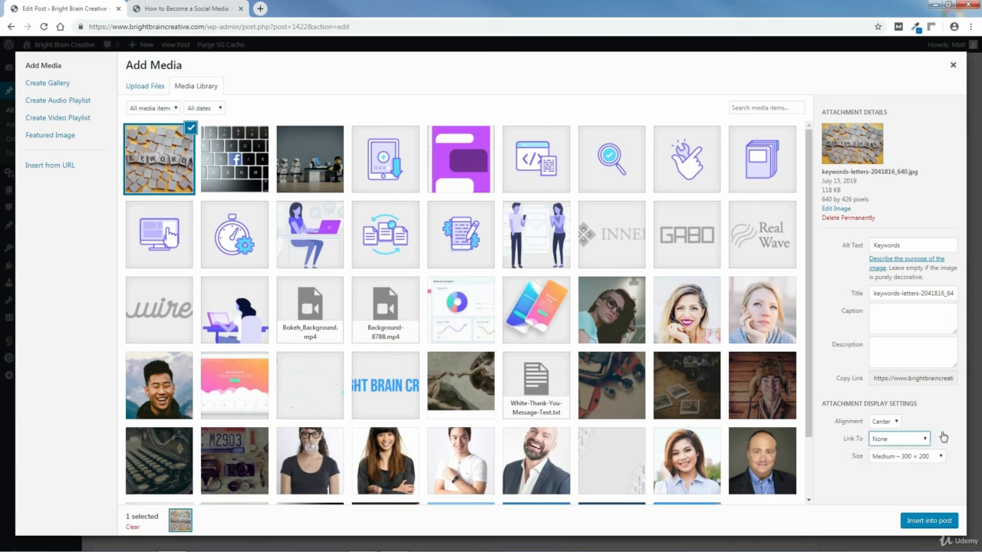
{"action": "left_click", "coordinate": [906, 462]}
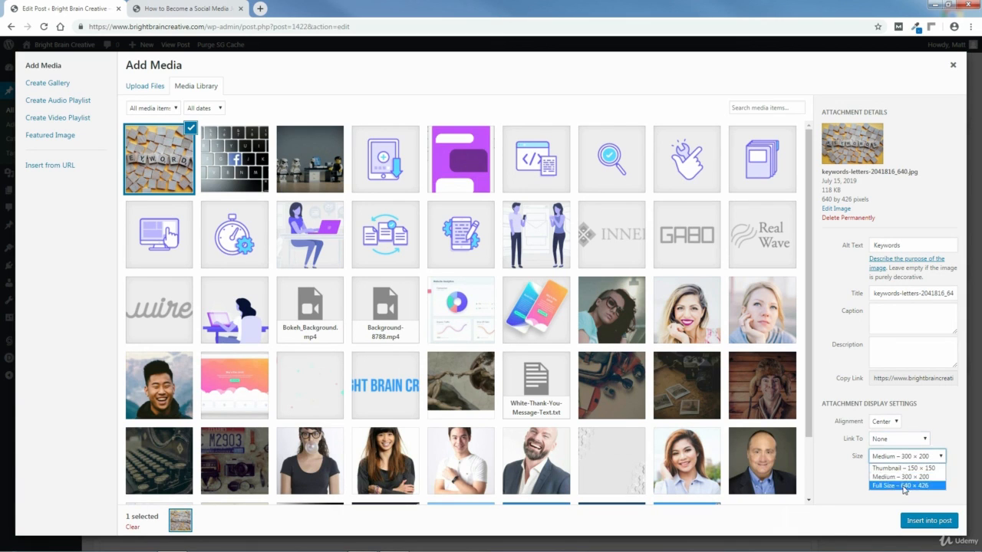
{"action": "left_click", "coordinate": [902, 478]}
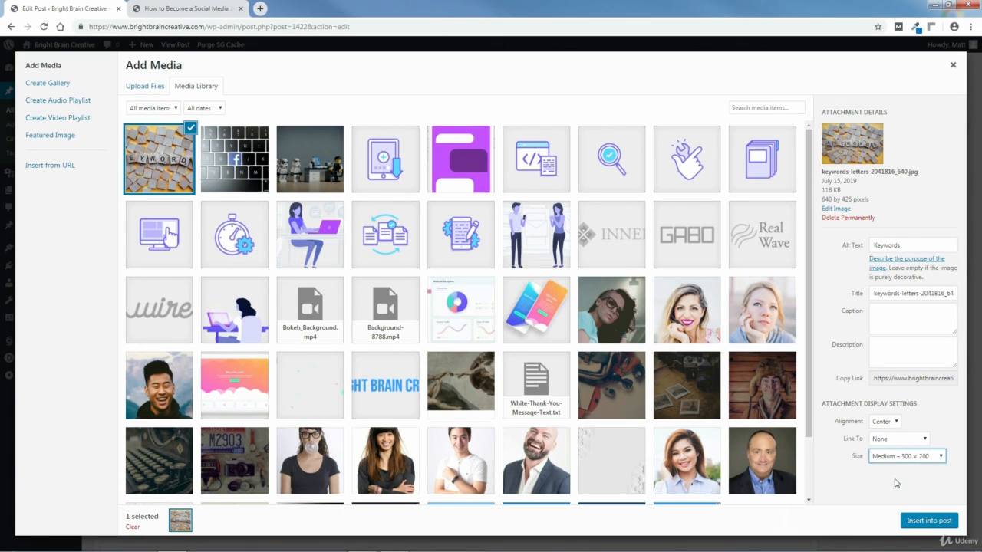
{"action": "left_click", "coordinate": [930, 521]}
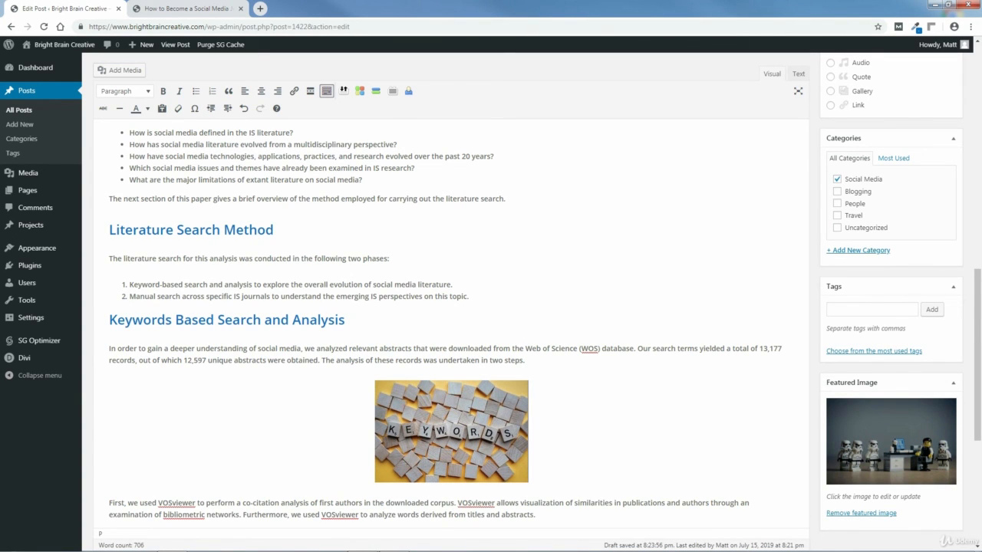
Update the published post with the two article images.
{"action": "left_click_drag", "start_coordinate": [980, 382], "coordinate": [979, 163]}
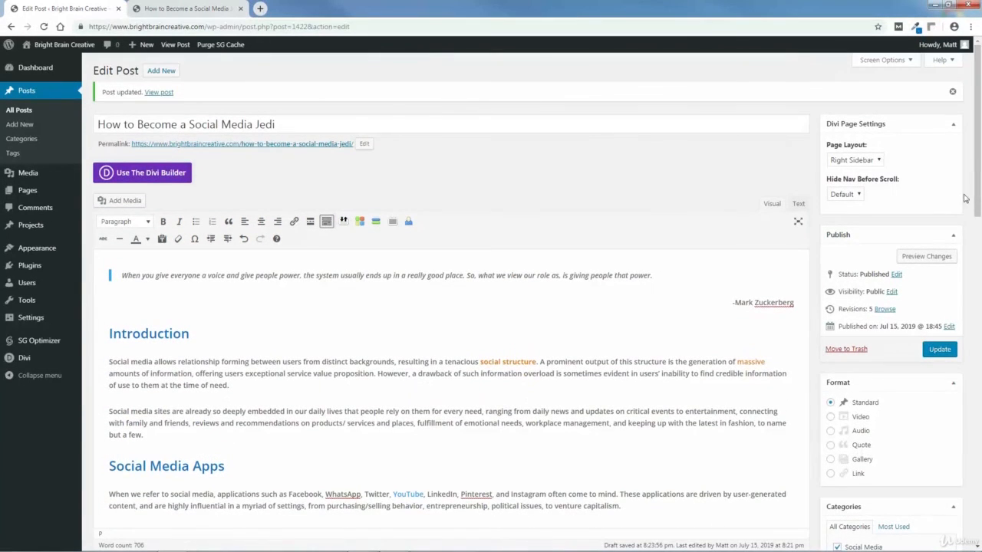
{"action": "left_click", "coordinate": [940, 350]}
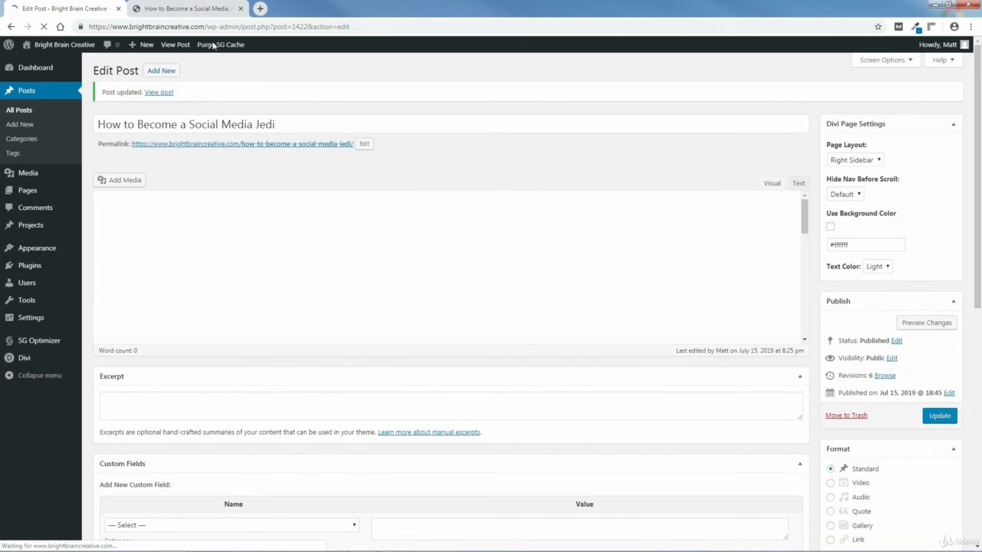
Reload the live post page and examine how the keyboard and keywords images sit within the text.
{"action": "left_click", "coordinate": [183, 7]}
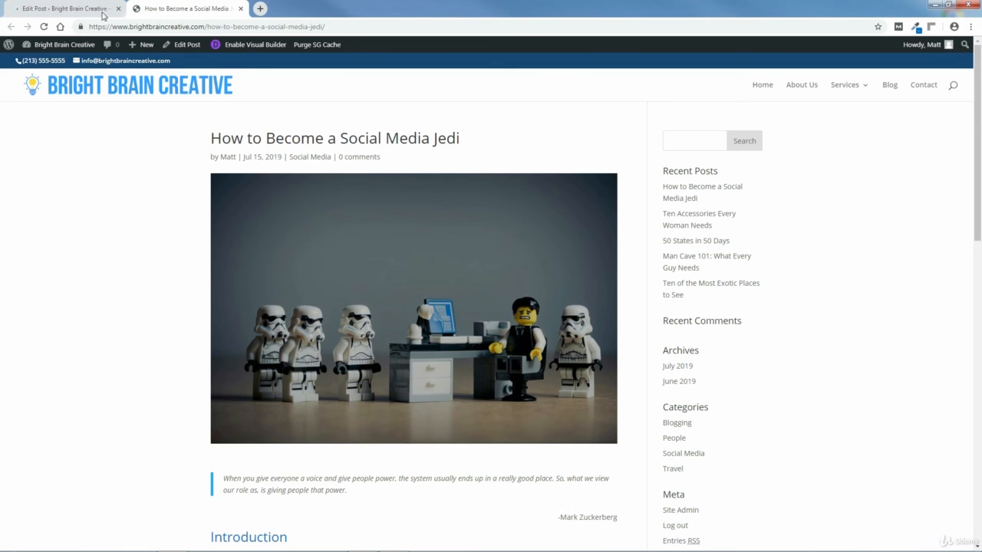
{"action": "left_click", "coordinate": [43, 27]}
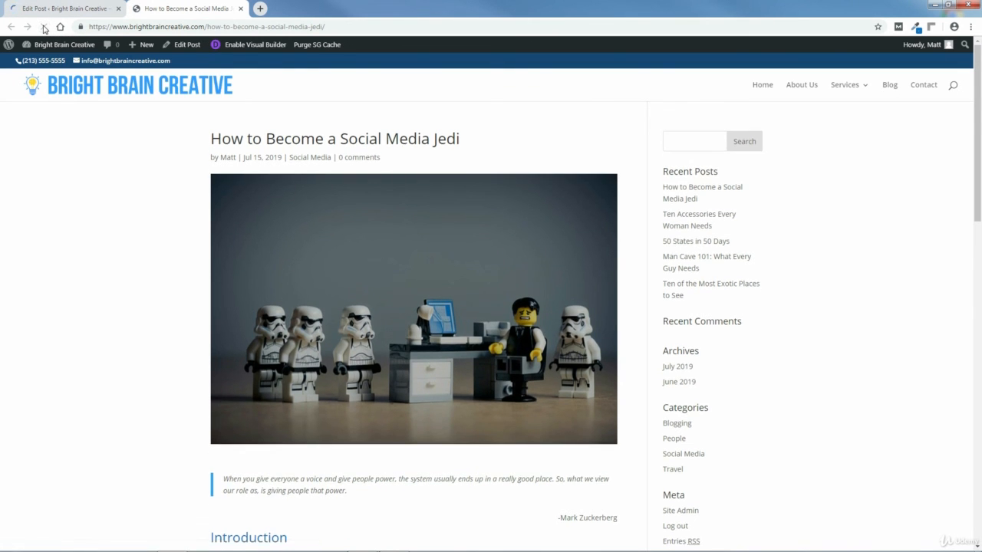
{"action": "left_click_drag", "start_coordinate": [980, 117], "coordinate": [980, 285]}
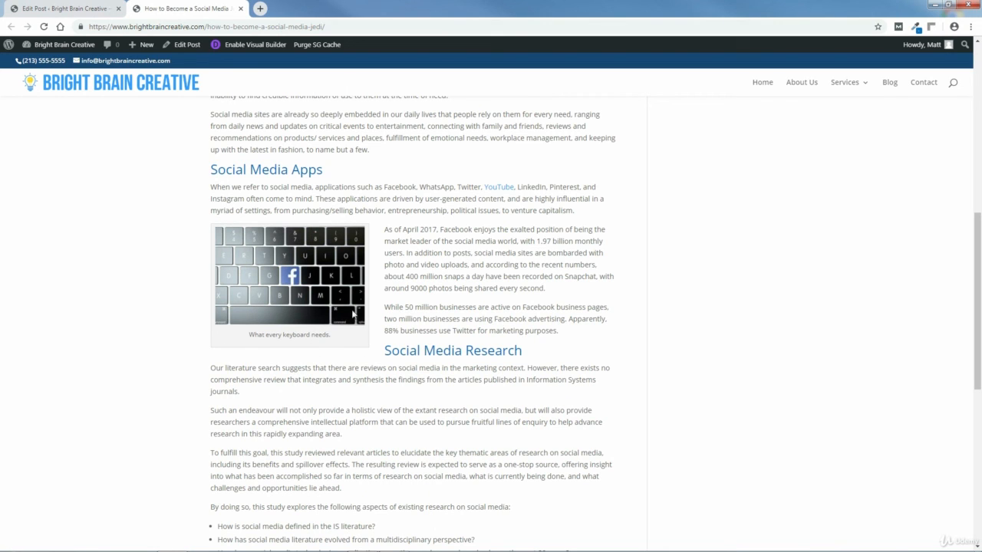
{"action": "left_click_drag", "start_coordinate": [980, 280], "coordinate": [979, 431]}
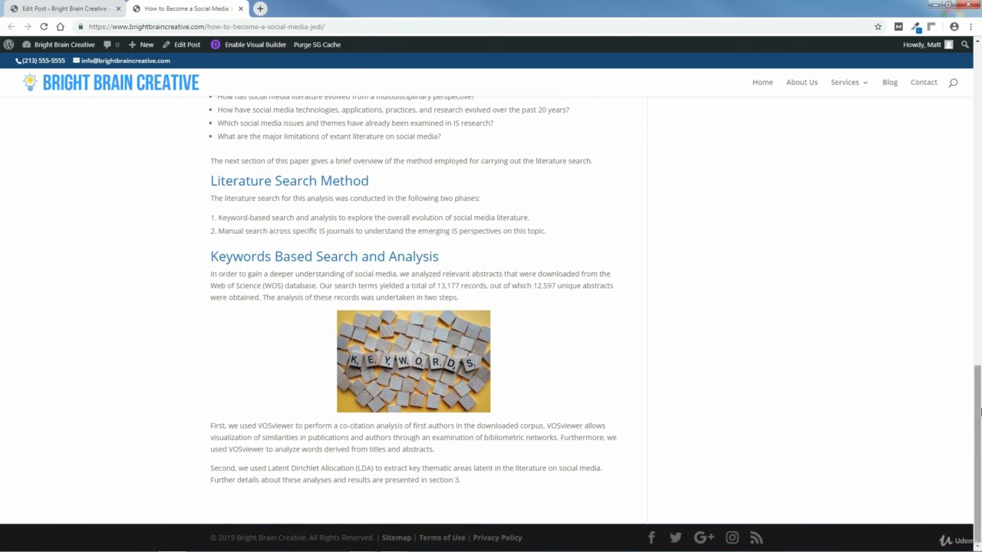
{"action": "left_click_drag", "start_coordinate": [980, 412], "coordinate": [978, 282]}
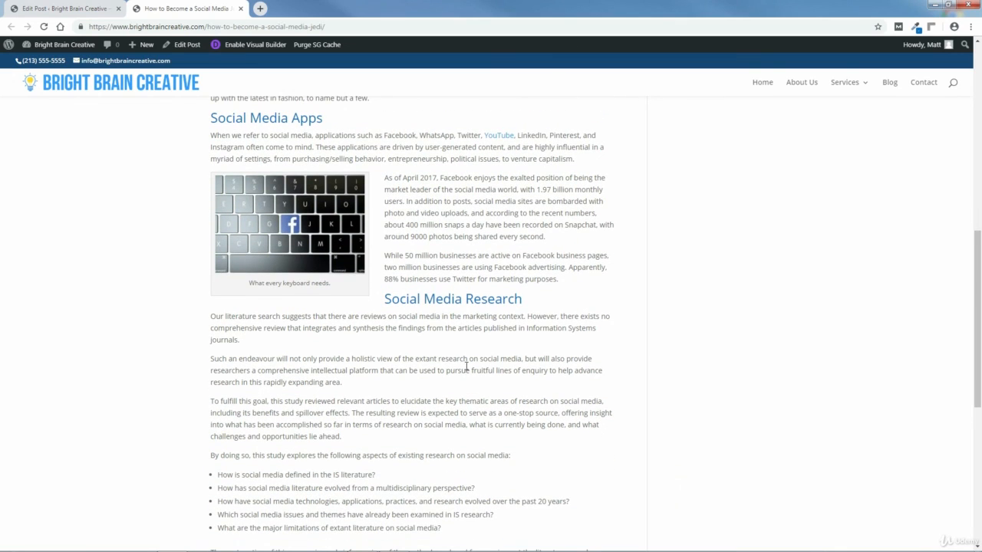